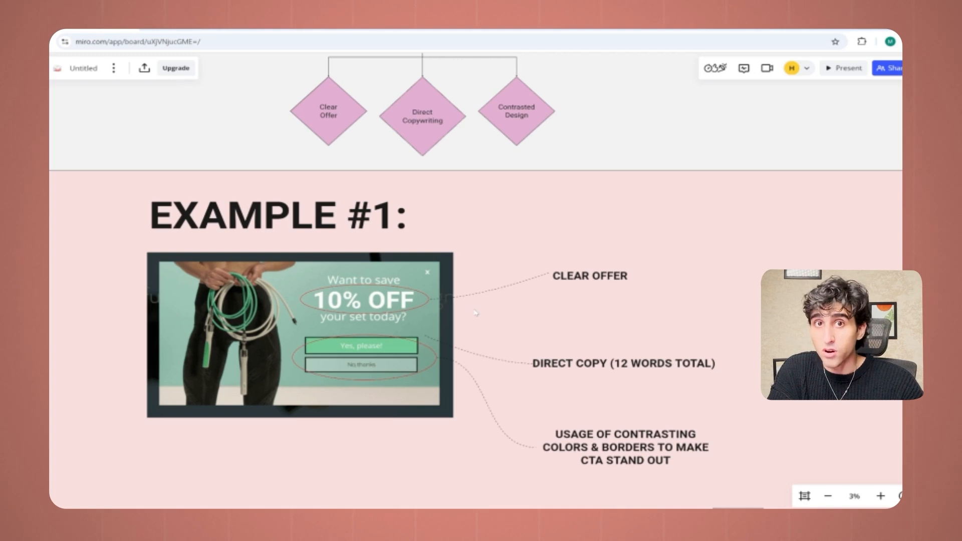
# Step: Examine the offer, copy length and contrasting call-to-action buttons in pop-up Example #1 and Example #2 on the board
pyautogui.moveTo(475, 313); pyautogui.dragTo(458, 230)
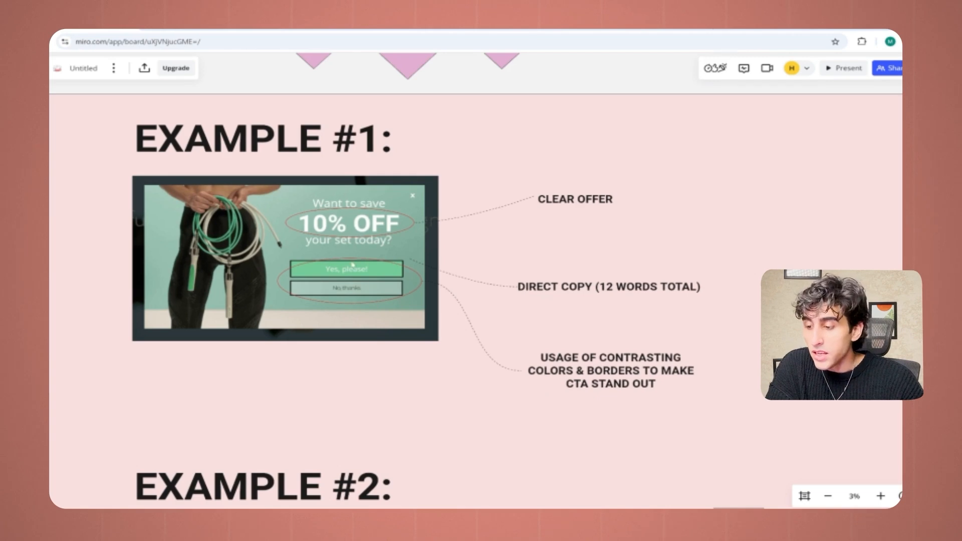
pyautogui.scroll(3, 353, 265)
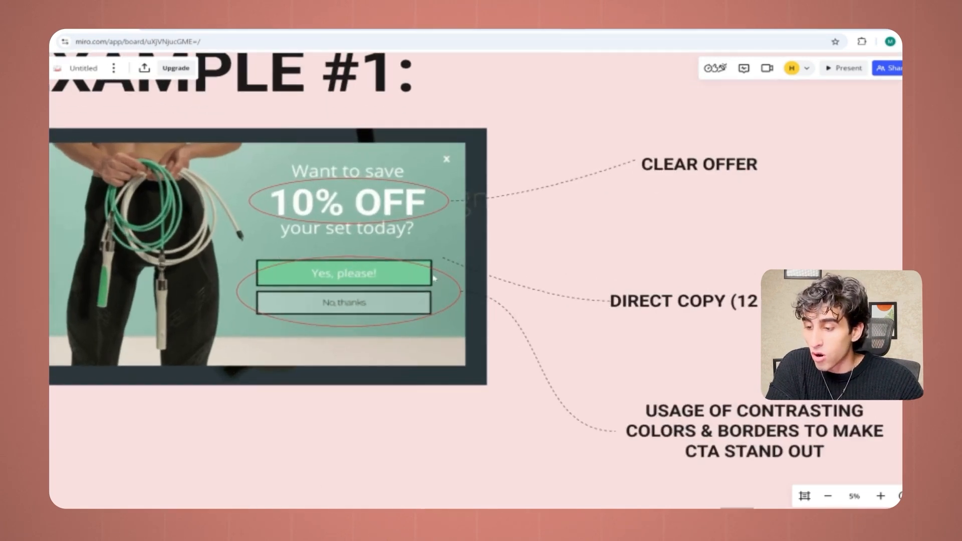
pyautogui.scroll(-2, 419, 279)
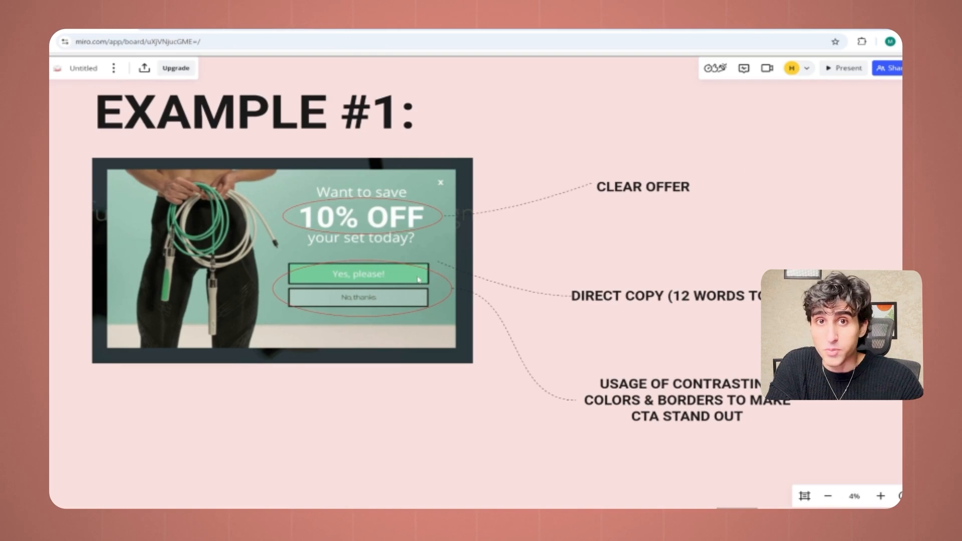
pyautogui.scroll(-1, 419, 279)
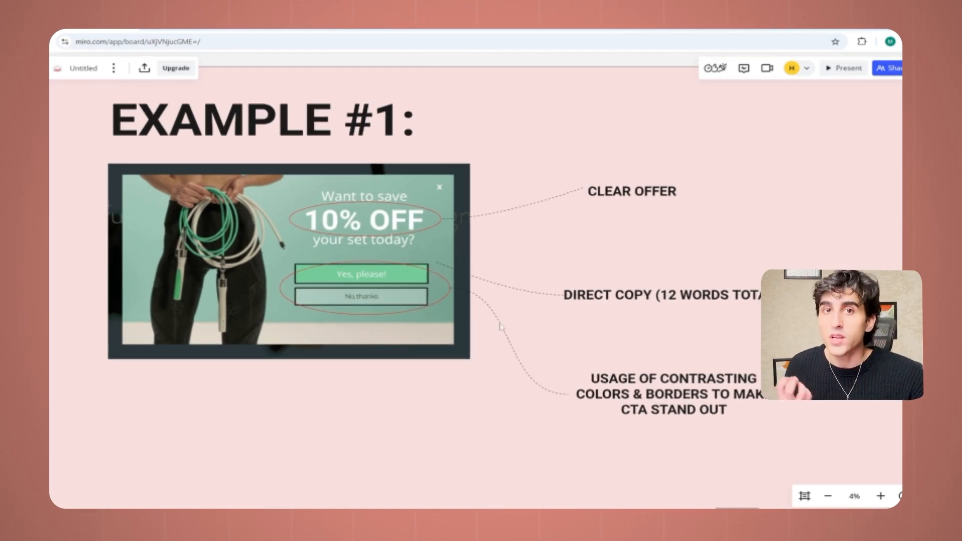
pyautogui.moveTo(377, 421); pyautogui.dragTo(374, 97)
pyautogui.moveTo(681, 199); pyautogui.dragTo(637, 120)
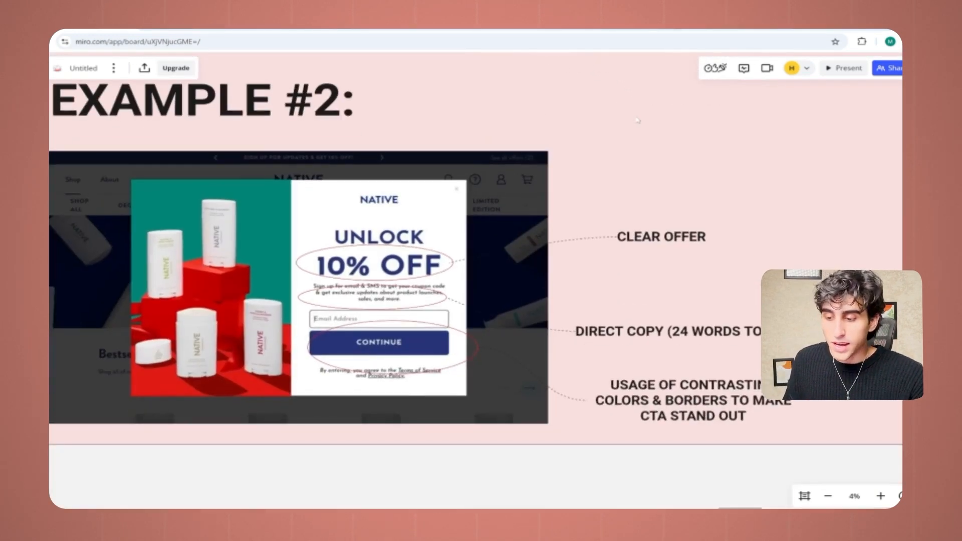
pyautogui.scroll(2, 395, 300)
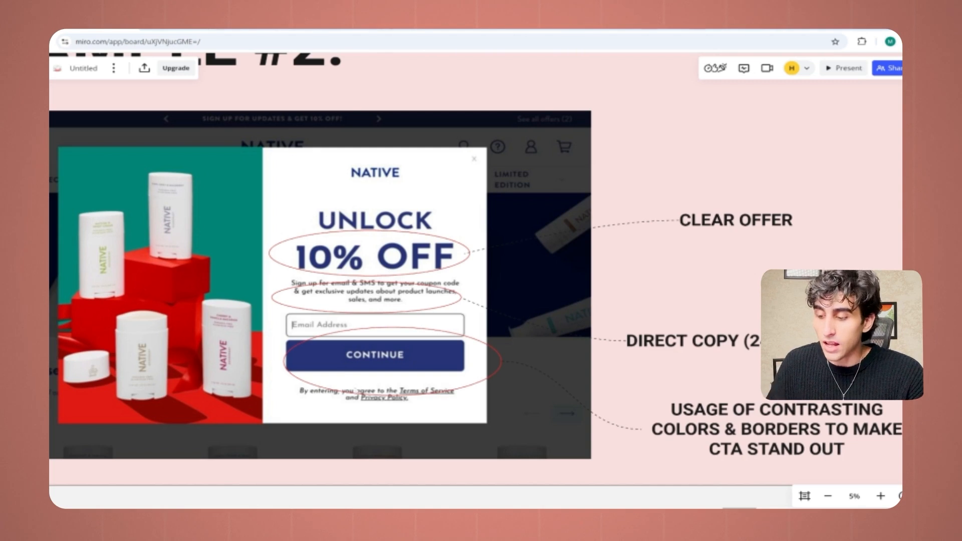
pyautogui.scroll(-2, 396, 358)
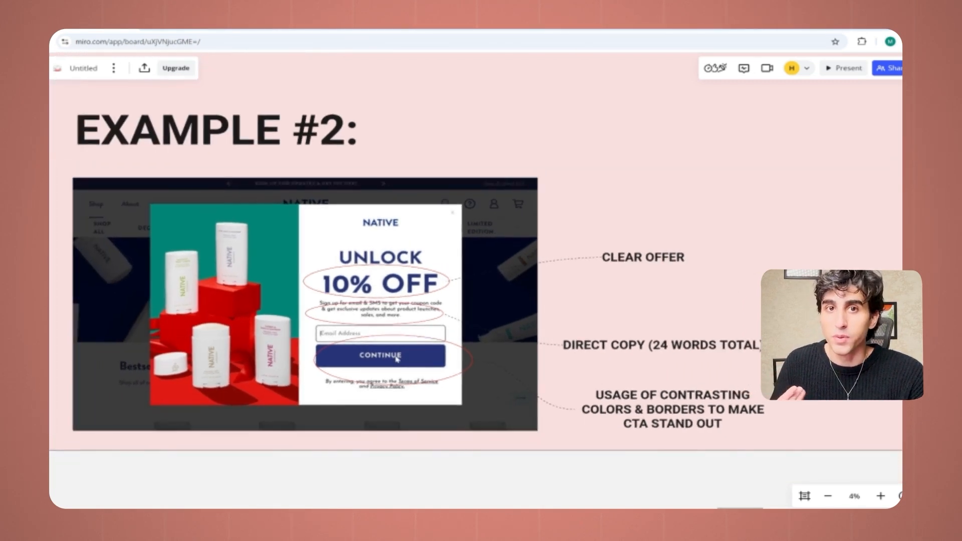
pyautogui.scroll(-2, 530, 172)
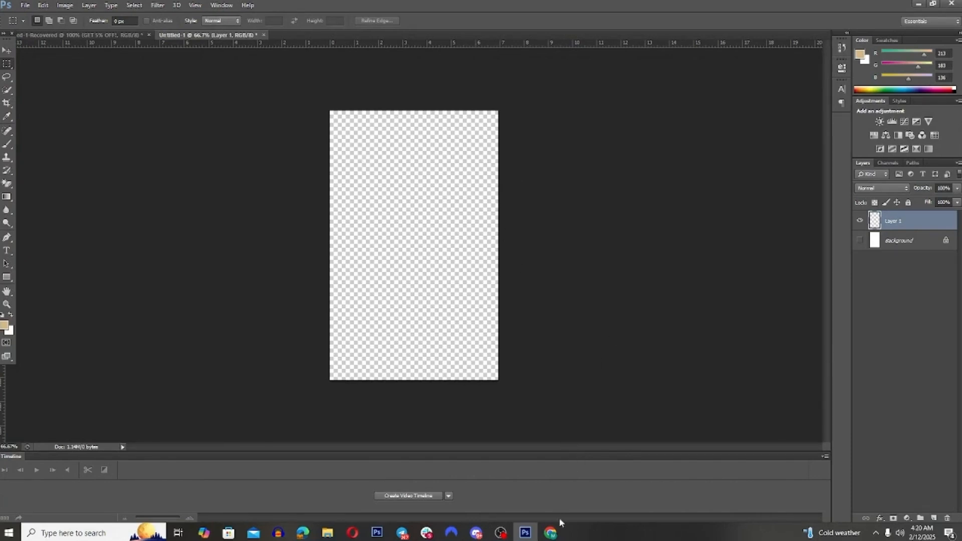
# Step: Switch to the Miro board in Chrome and review the Clear Offer, Direct Copywriting and Contrasted Design diamonds
pyautogui.click(556, 479)
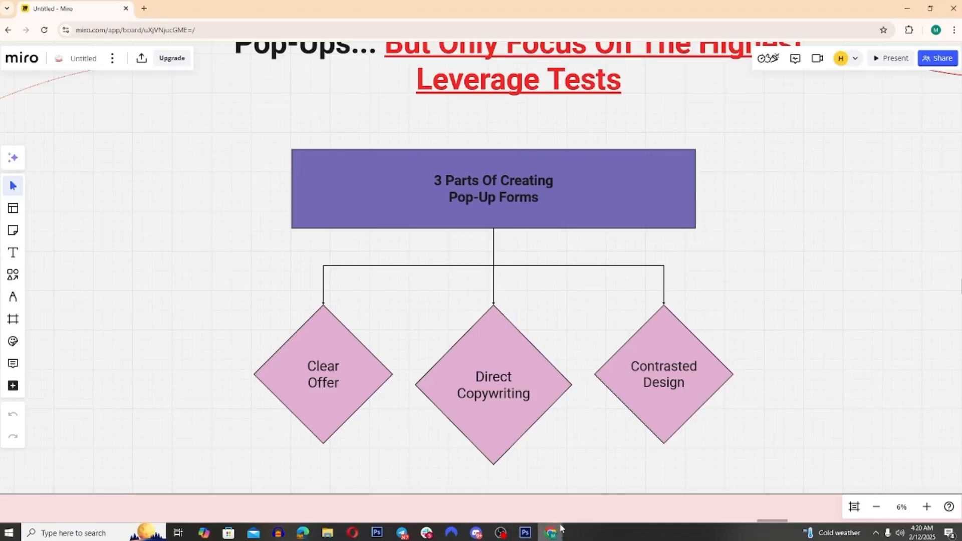
pyautogui.click(330, 404)
pyautogui.click(515, 429)
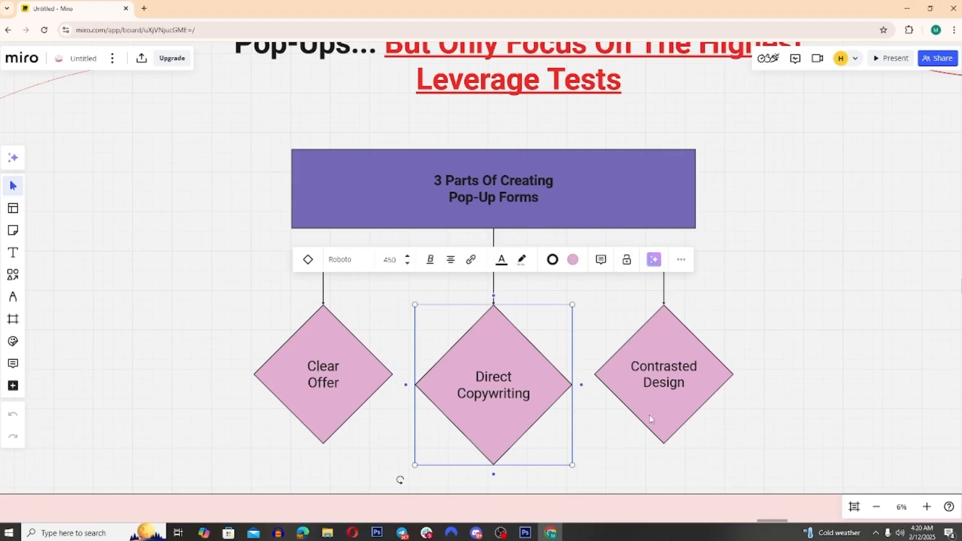
pyautogui.click(649, 415)
pyautogui.click(834, 423)
pyautogui.moveTo(844, 431); pyautogui.dragTo(328, 421)
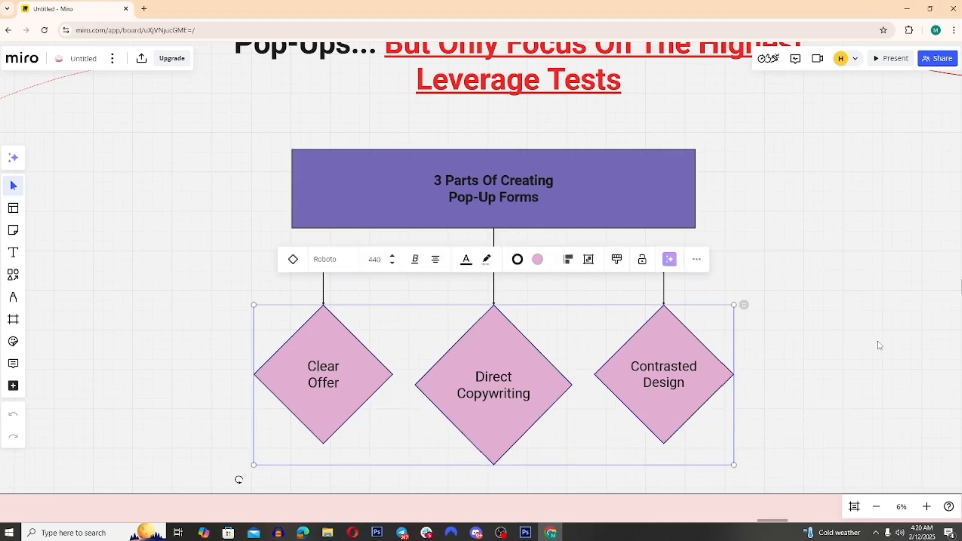
pyautogui.click(590, 473)
# Step: Switch to Photoshop and create a new document 500 pixels wide and 800 pixels high
pyautogui.click(524, 532)
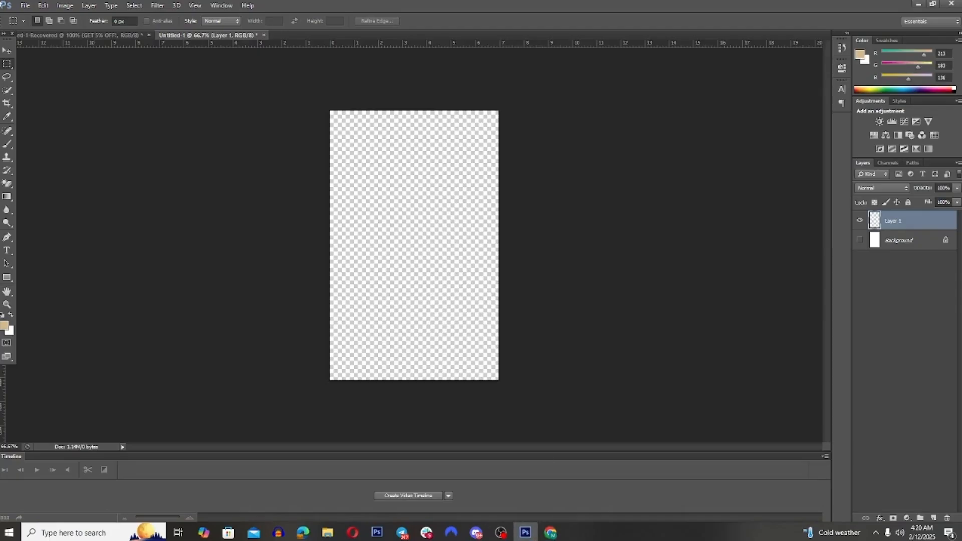
pyautogui.click(24, 5)
pyautogui.click(35, 16)
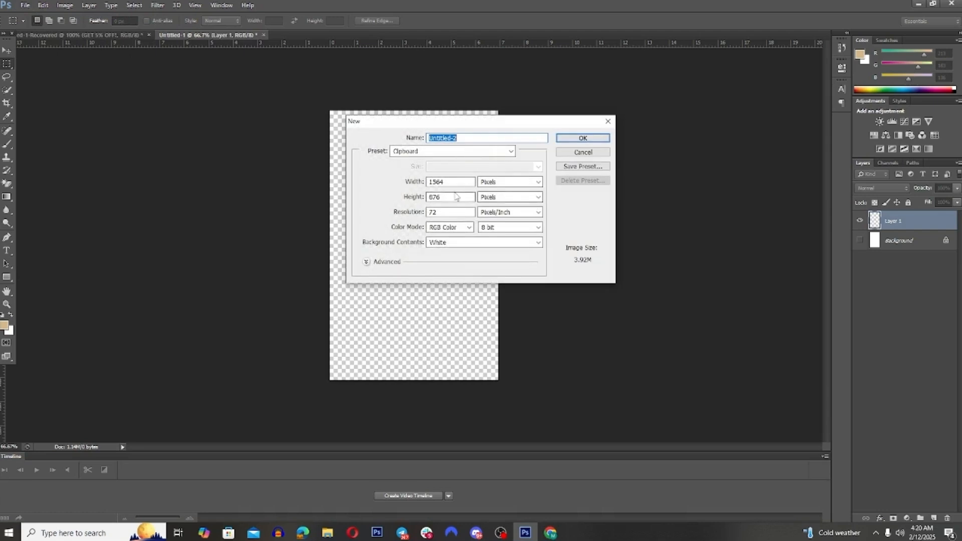
pyautogui.moveTo(460, 197); pyautogui.dragTo(418, 200)
pyautogui.moveTo(466, 182); pyautogui.dragTo(419, 183)
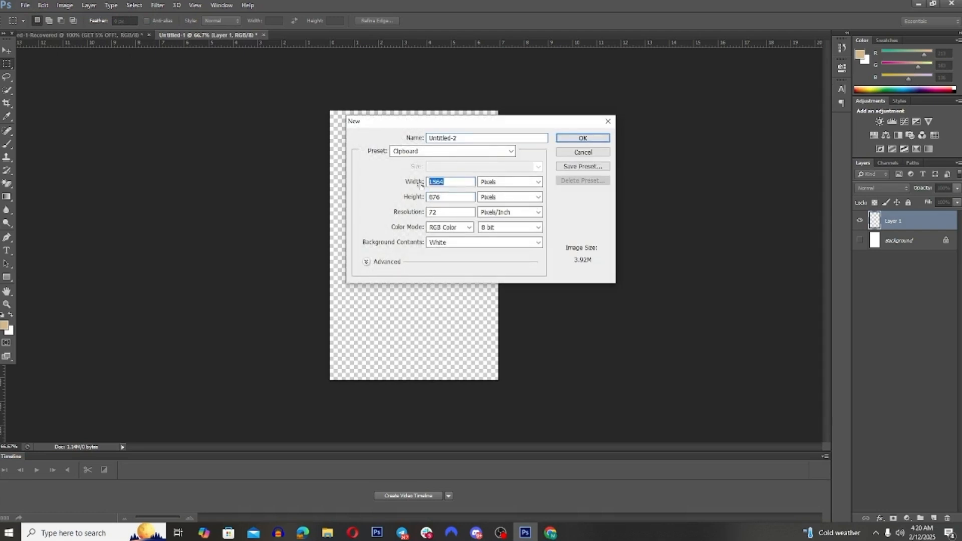
pyautogui.write('500')
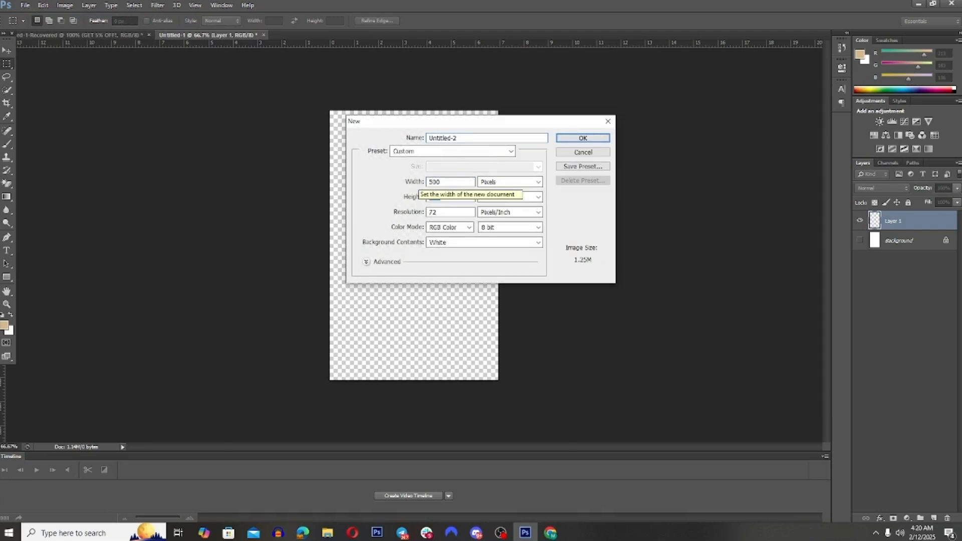
pyautogui.write('800')
pyautogui.press('Return')
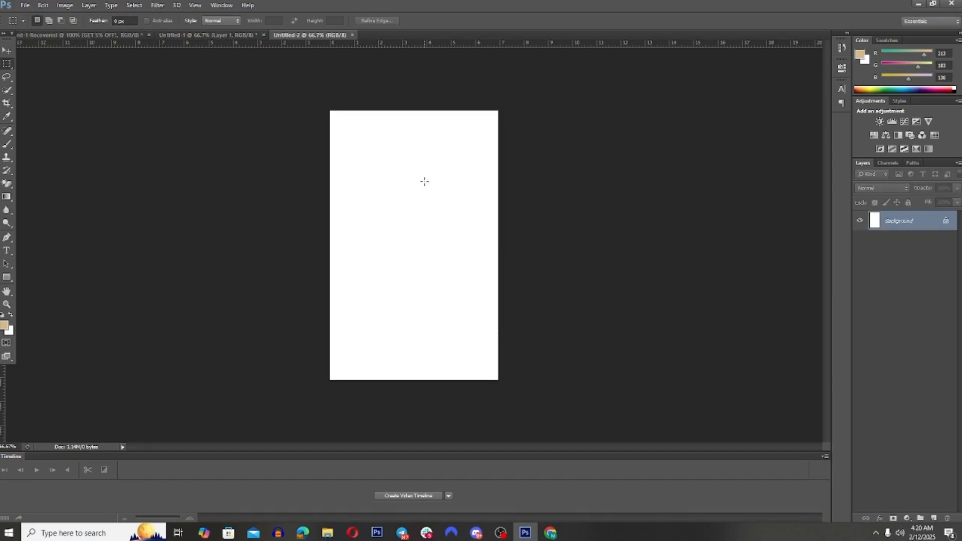
# Step: Close the Untitled-1 document without saving and cover the new canvas with an orange rectangle of about 983 × 936 px
pyautogui.click(264, 34)
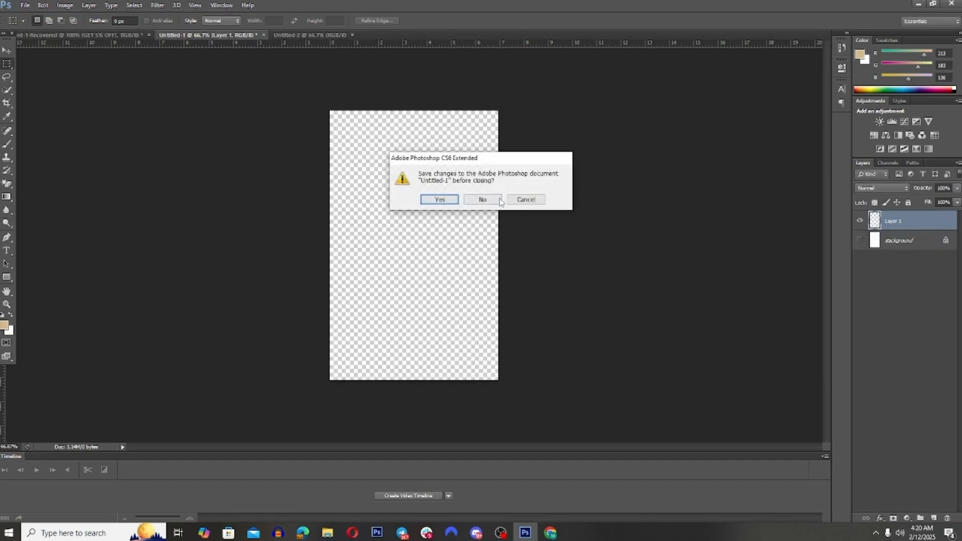
pyautogui.click(484, 200)
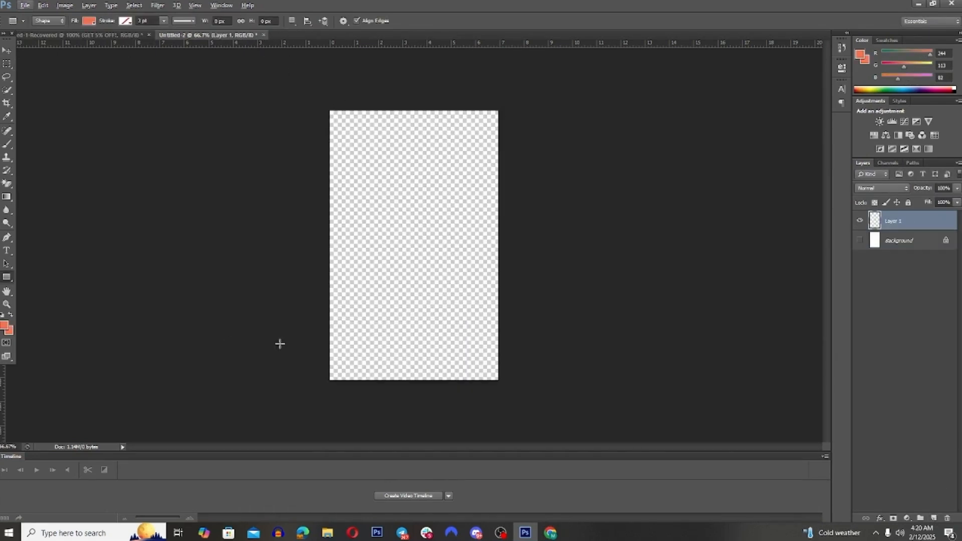
pyautogui.moveTo(269, 408); pyautogui.dragTo(597, 94)
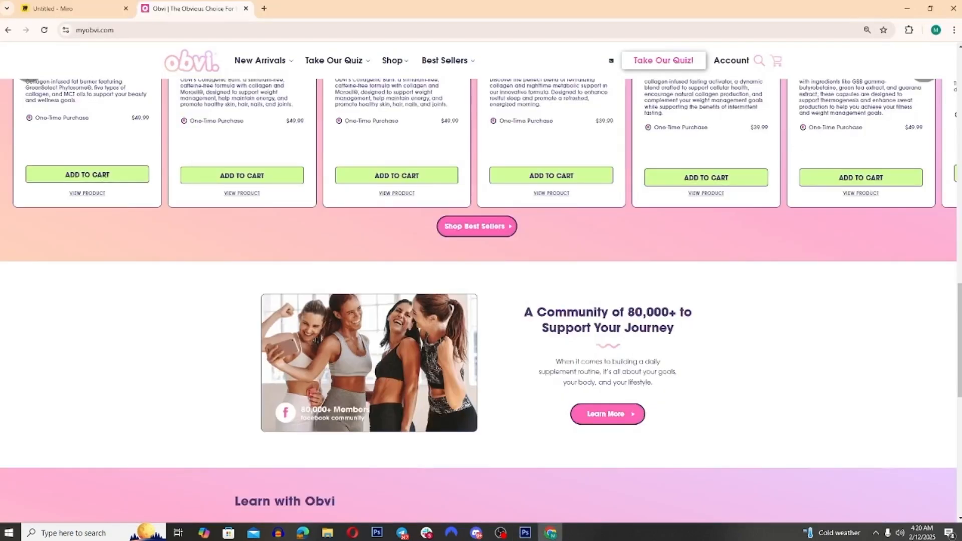
# Step: View the Obvi homepage in Chrome, and in Photoshop give the rectangle a Gradient Overlay from deep orange-red above to lighter orange below
pyautogui.hotkey('alt', 'Tab')
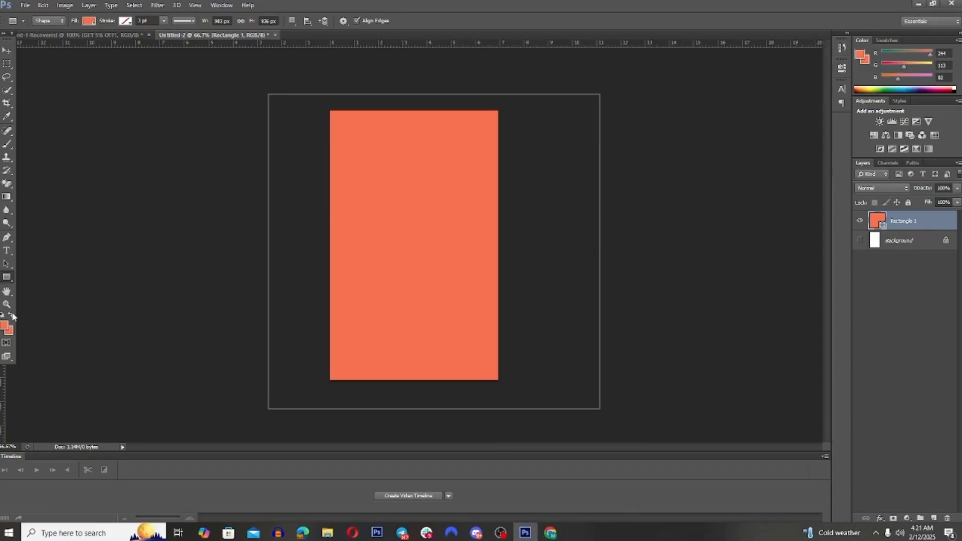
pyautogui.hotkey('alt', 'Tab')
pyautogui.moveTo(958, 115)
pyautogui.mouseDown()
pyautogui.moveTo(959, 346)
pyautogui.moveTo(958, 102)
pyautogui.mouseUp()
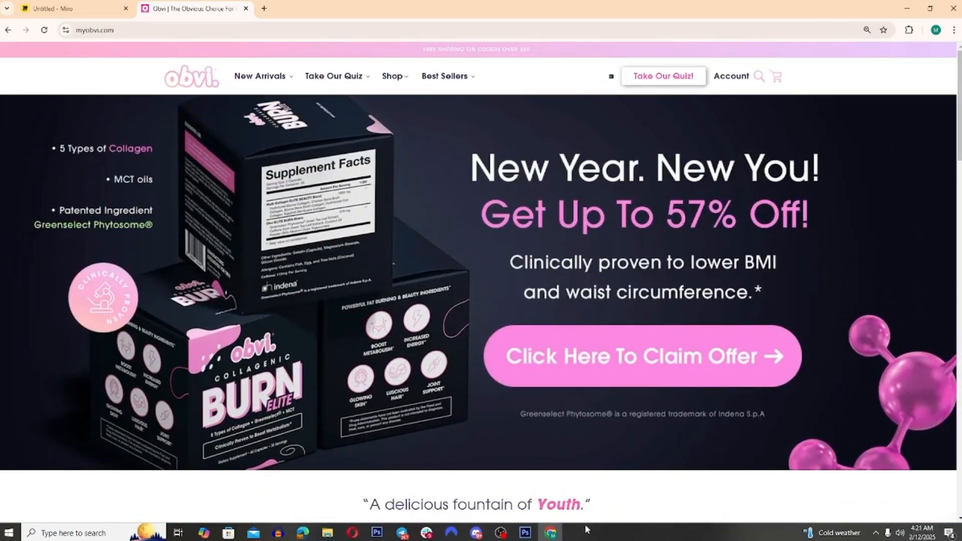
pyautogui.click(523, 532)
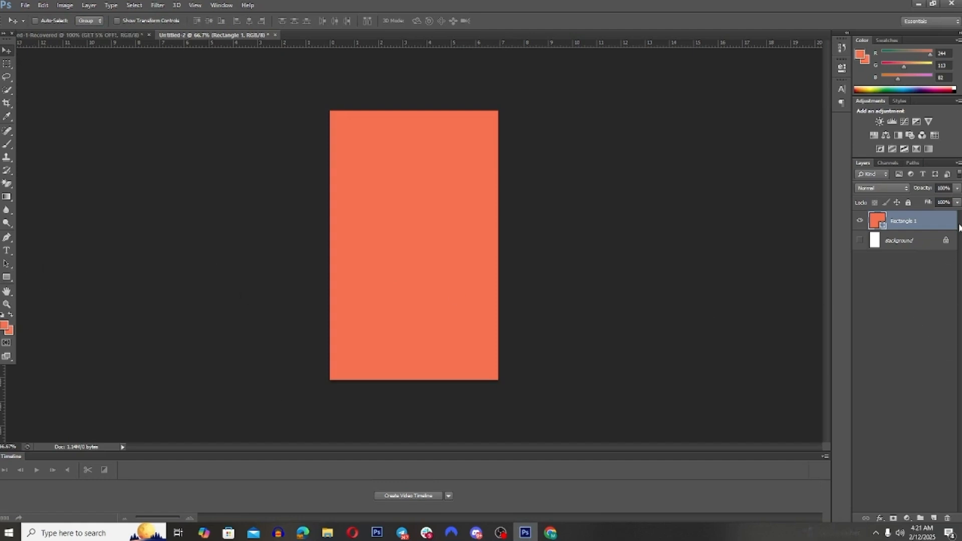
pyautogui.doubleClick(941, 228)
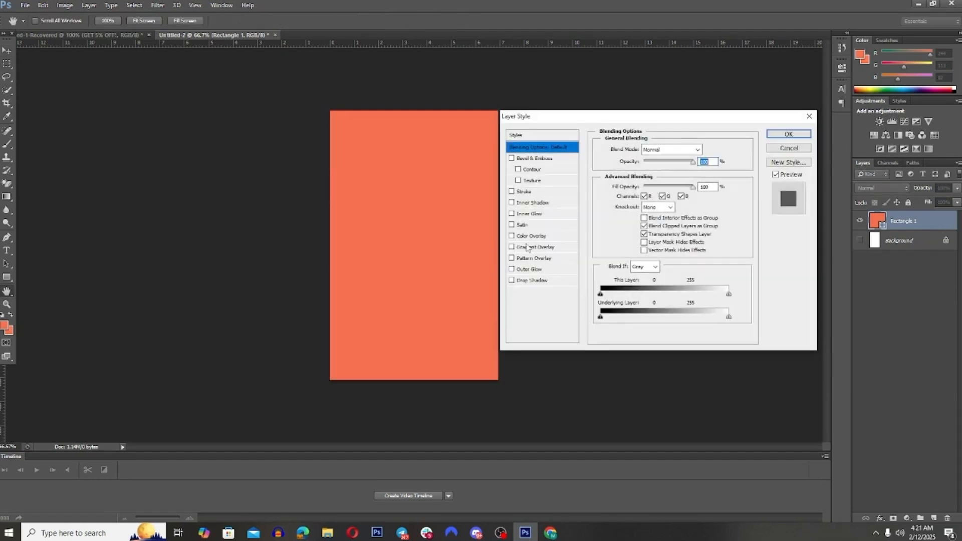
pyautogui.click(529, 247)
pyautogui.click(655, 161)
pyautogui.click(658, 172)
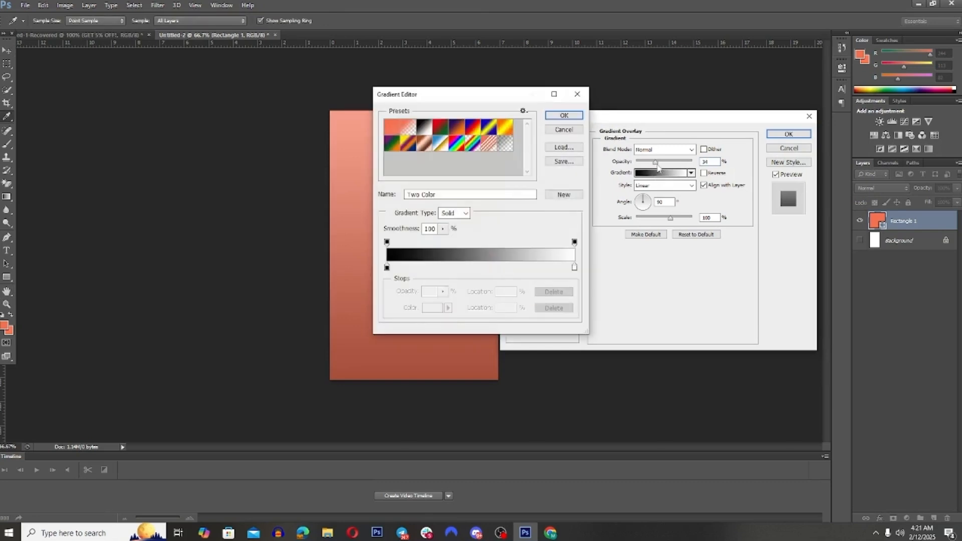
pyautogui.click(577, 94)
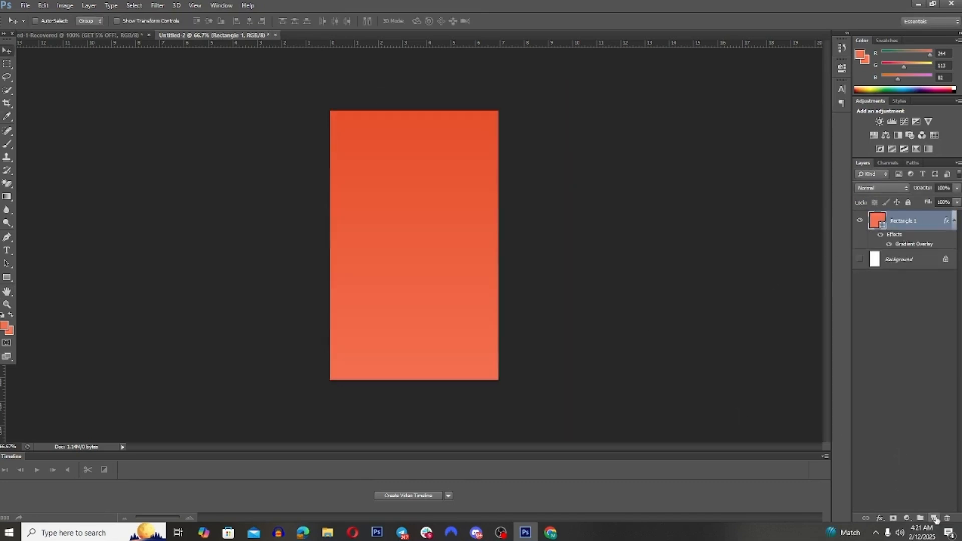
# Step: Glance at the Miro board's three pop-up parts, and add black "5% OFF" text at about 141 pt to the Photoshop canvas
pyautogui.scroll(1, 392, 279)
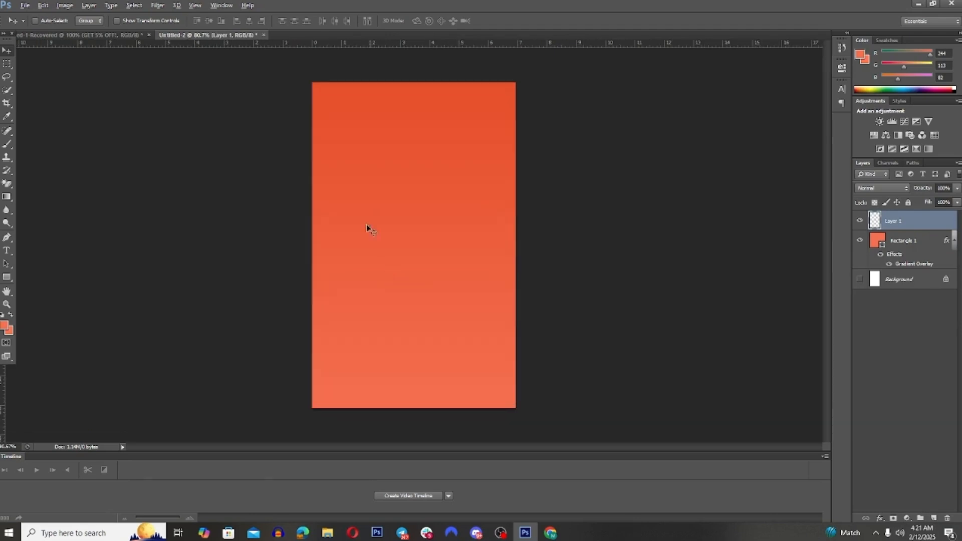
pyautogui.click(550, 532)
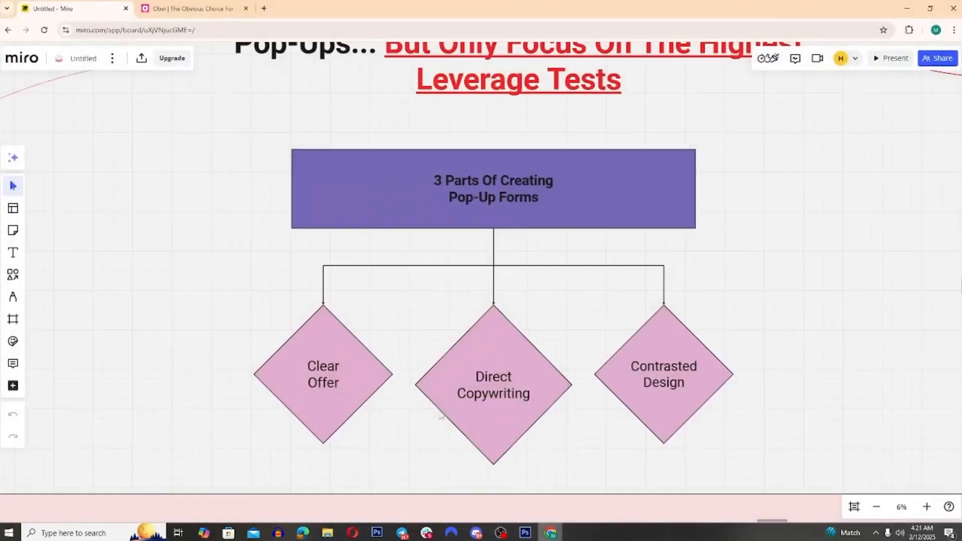
pyautogui.click(525, 533)
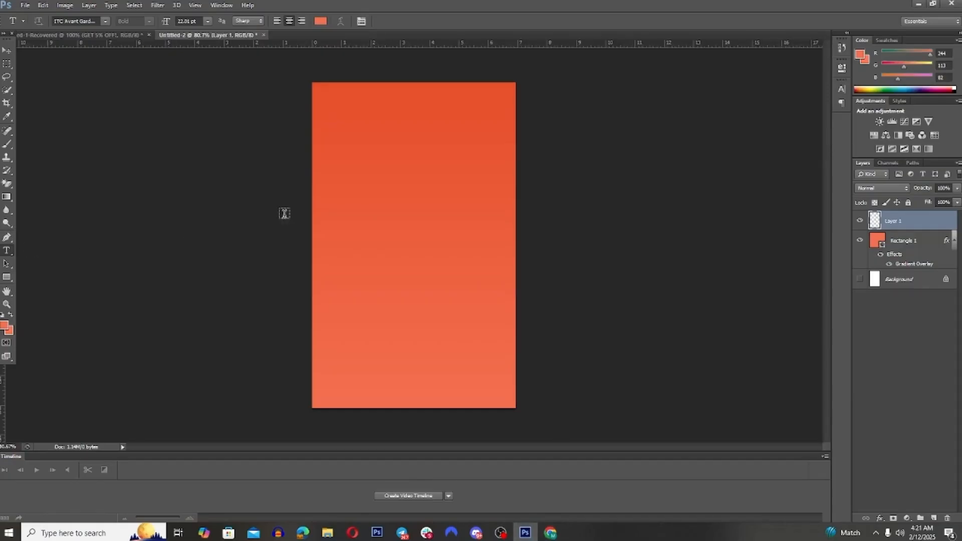
pyautogui.click(383, 205)
pyautogui.click(321, 22)
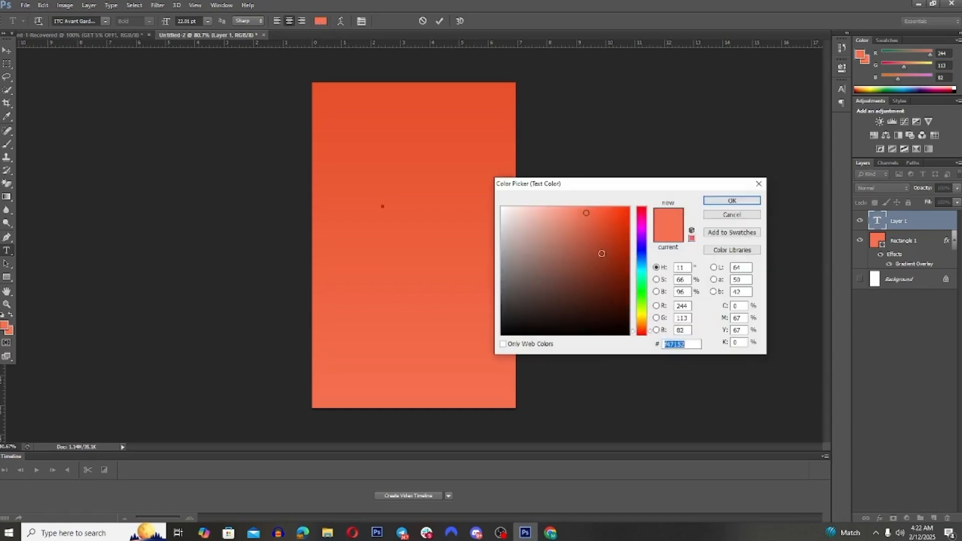
pyautogui.click(621, 334)
pyautogui.click(731, 202)
pyautogui.moveTo(166, 21); pyautogui.dragTo(226, 28)
pyautogui.write('5% OFF')
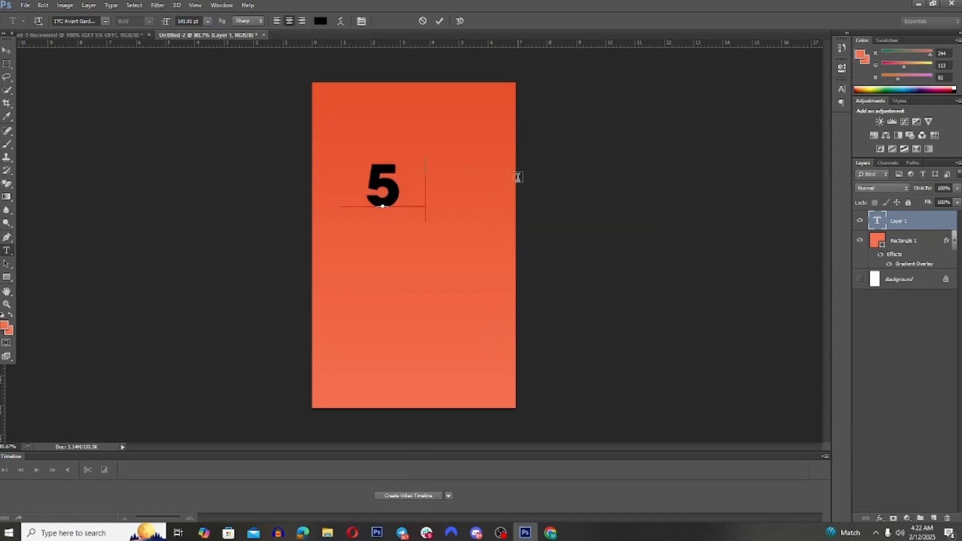
pyautogui.hotkey('ctrl', 't')
pyautogui.click(439, 22)
# Step: Scale the "5% OFF" text to about 78% and place it horizontally centered in the upper half of the canvas
pyautogui.click(8, 54)
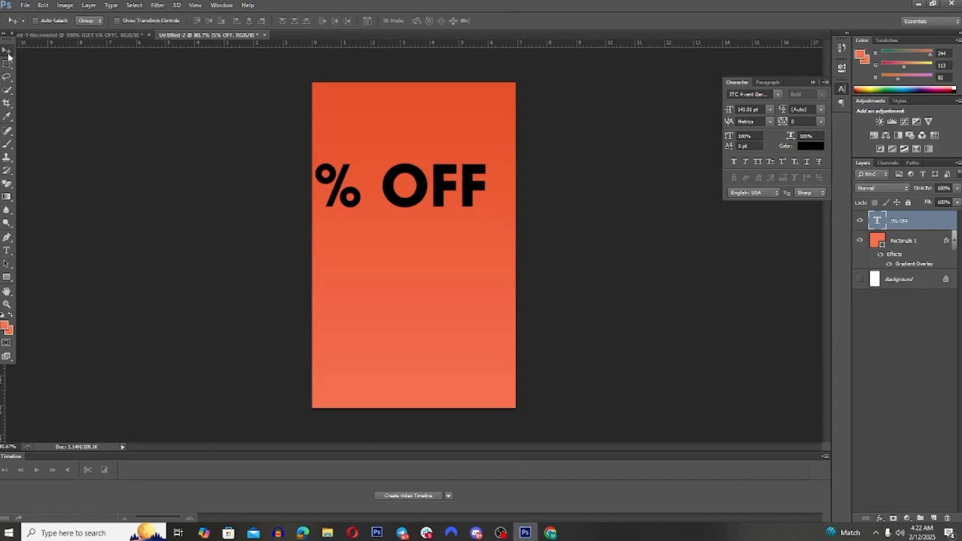
pyautogui.hotkey('ctrl', 't')
pyautogui.moveTo(275, 150); pyautogui.dragTo(324, 171)
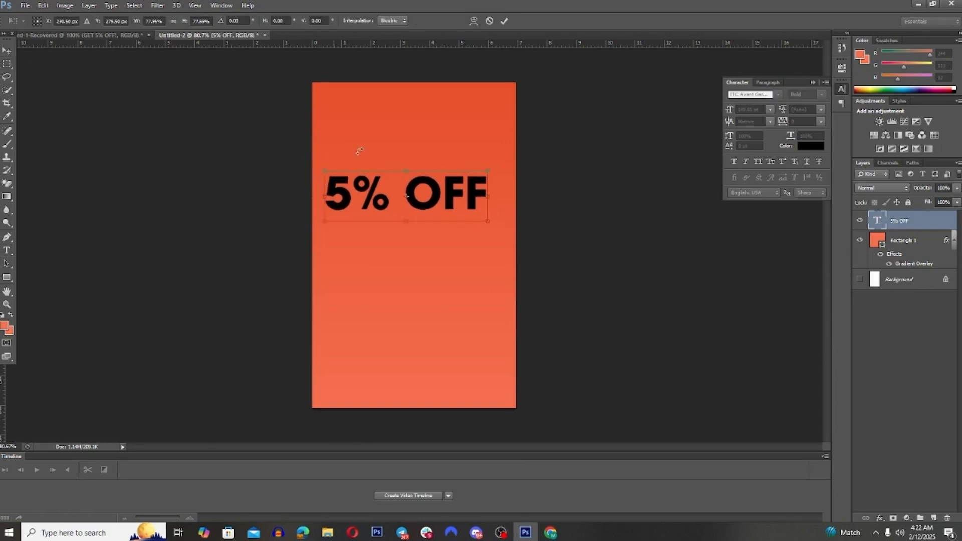
pyautogui.click(504, 21)
pyautogui.click(208, 21)
pyautogui.click(249, 21)
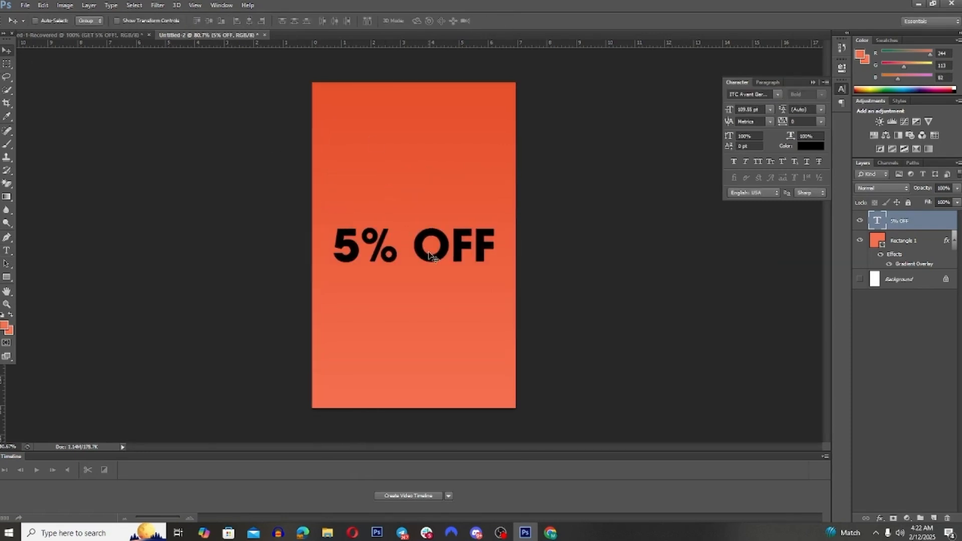
pyautogui.moveTo(432, 257); pyautogui.dragTo(433, 194)
# Step: Shrink the "5% OFF" text further to about 79 pt
pyautogui.hotkey('ctrl', 't')
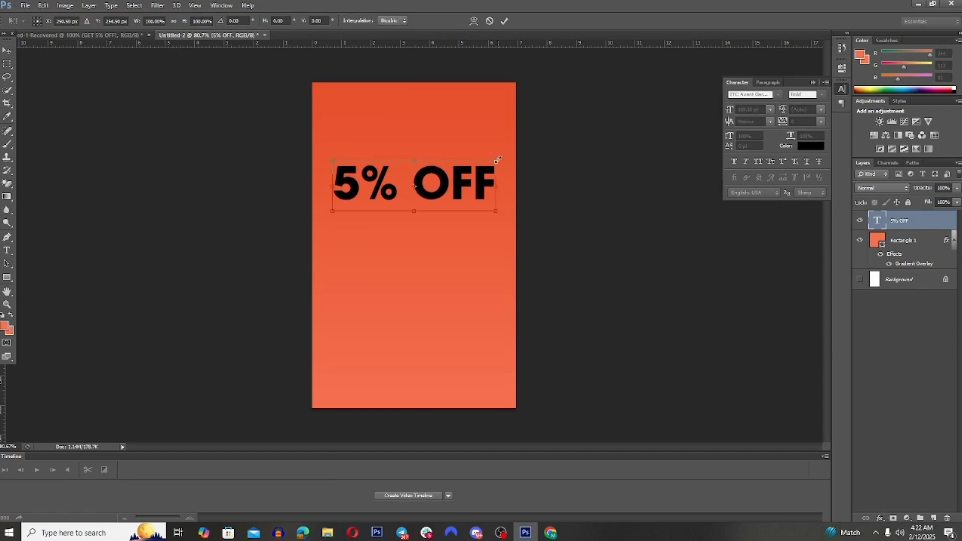
pyautogui.moveTo(498, 159); pyautogui.dragTo(449, 176)
pyautogui.click(505, 21)
# Step: Center the smaller "5% OFF" text on the canvas and raise it to about one third from the canvas top
pyautogui.hotkey('ctrl', 'a')
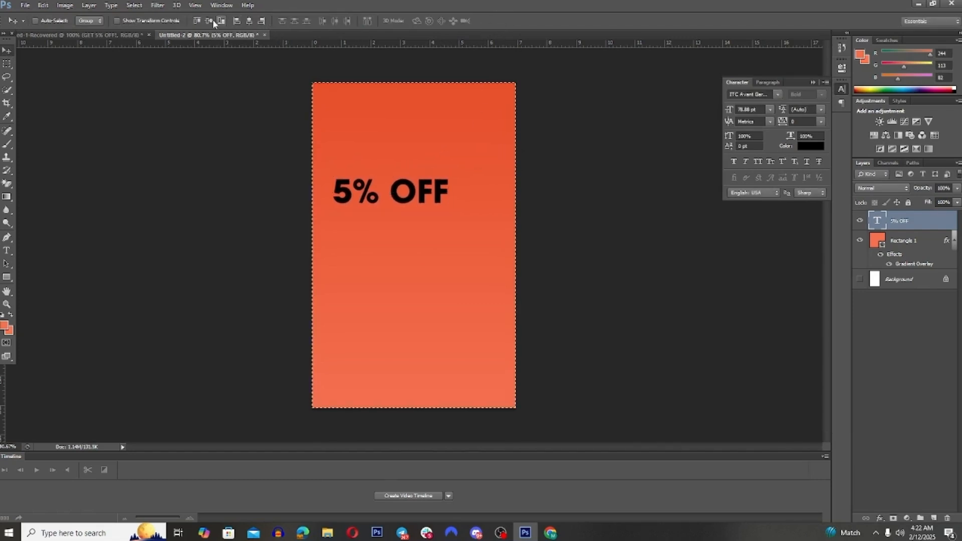
pyautogui.click(213, 20)
pyautogui.click(248, 22)
pyautogui.hotkey('ctrl', 'd')
pyautogui.moveTo(412, 251); pyautogui.dragTo(435, 202)
pyautogui.click(812, 83)
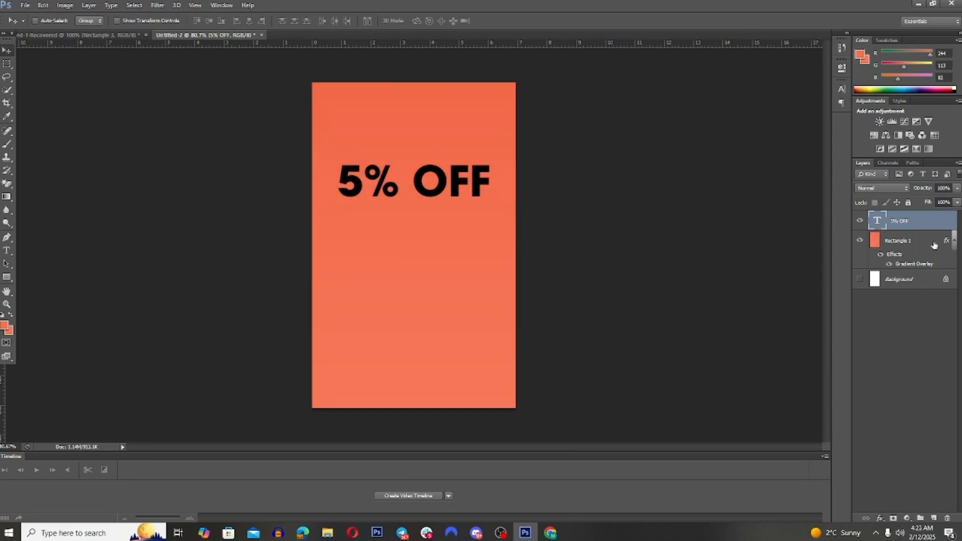
# Step: Select the "5% OFF" text layer, check the Miro board's three parts of pop-up forms, and return to Photoshop
pyautogui.click(934, 245)
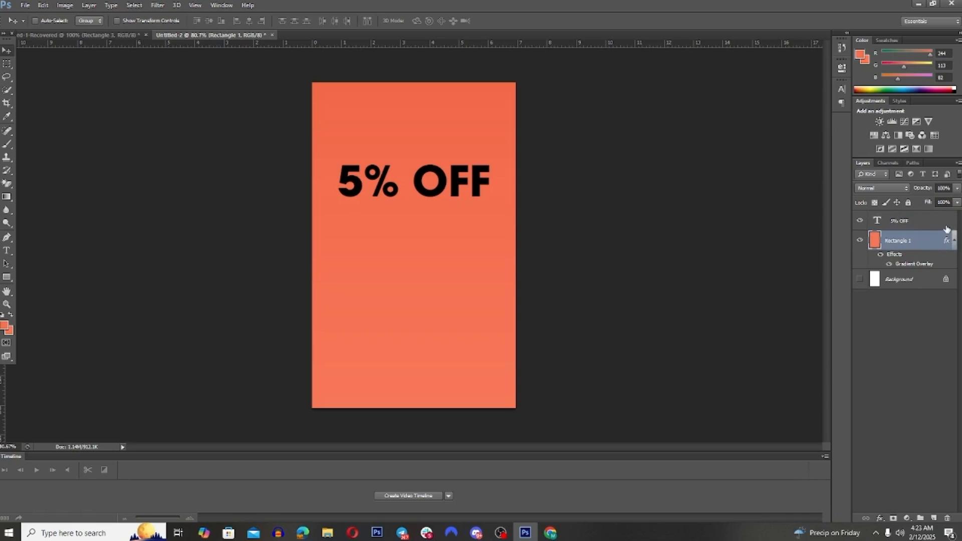
pyautogui.click(946, 227)
pyautogui.click(550, 532)
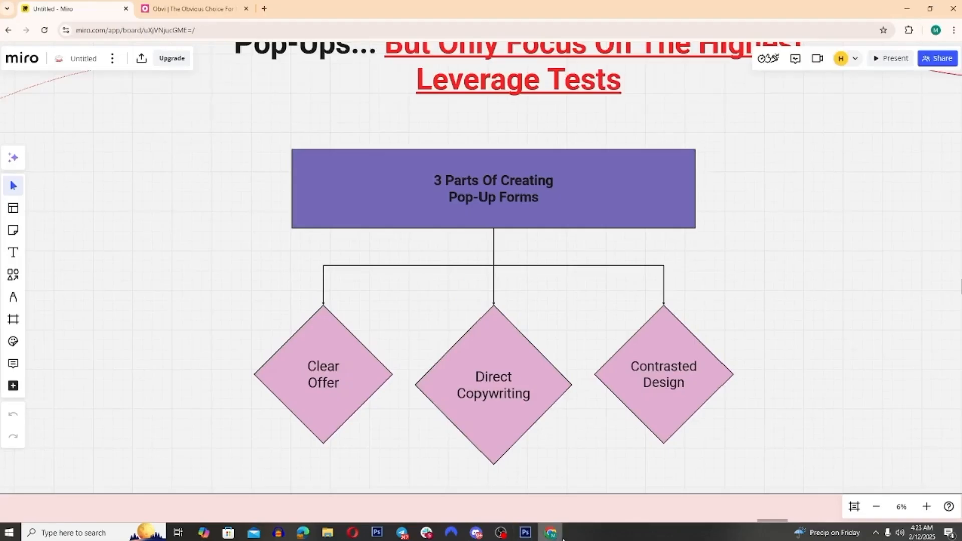
pyautogui.click(550, 533)
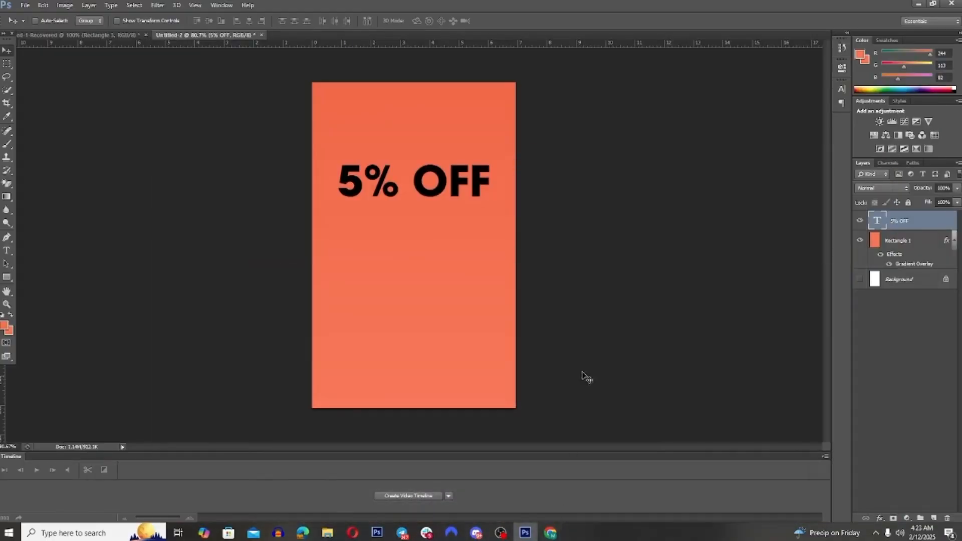
# Step: Enlarge the "5% OFF" text to about 107%, center it horizontally on the canvas and place it in the upper half
pyautogui.moveTo(453, 193); pyautogui.dragTo(502, 222)
pyautogui.hotkey('ctrl', 't')
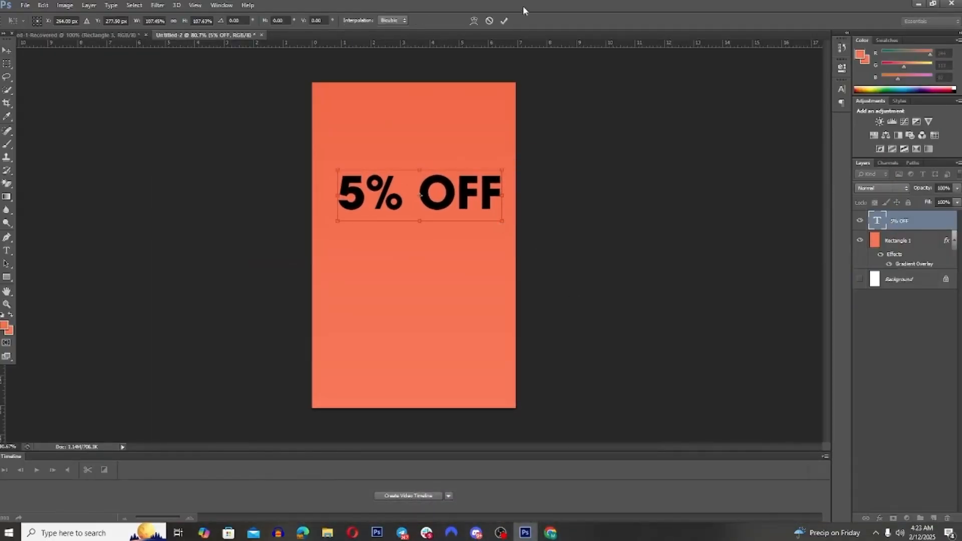
pyautogui.click(504, 21)
pyautogui.click(208, 20)
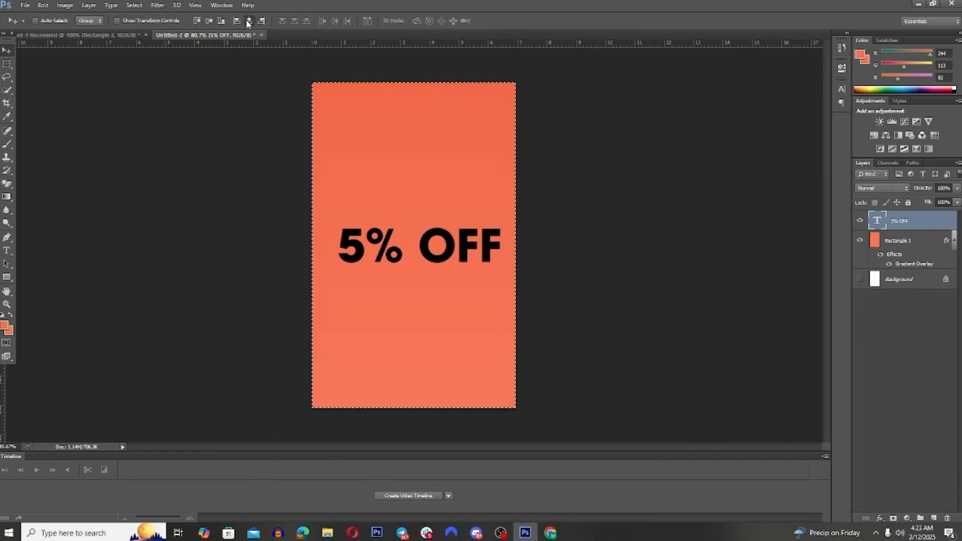
pyautogui.click(249, 21)
pyautogui.moveTo(454, 258); pyautogui.dragTo(454, 196)
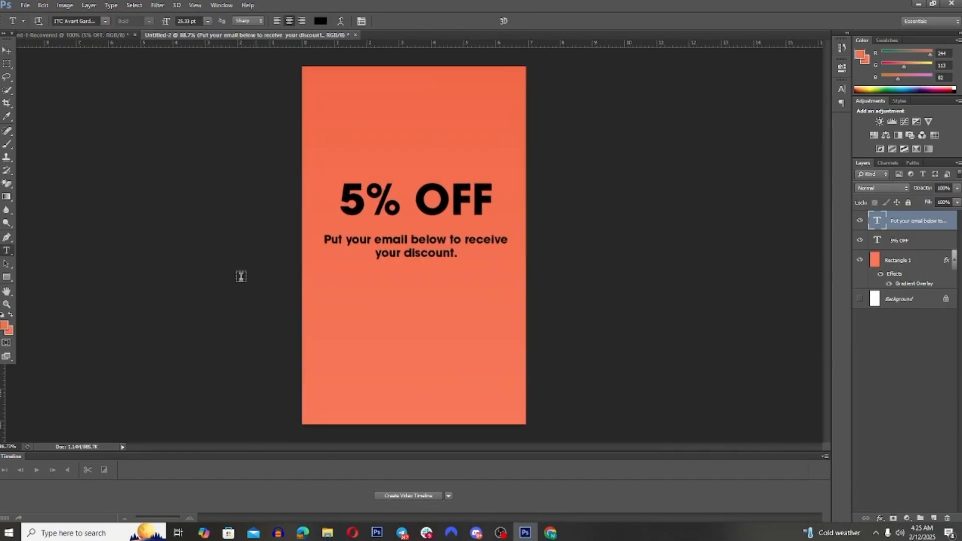
# Step: Set the foreground color to white and draw a nearly canvas-wide white rectangle below the email copy
pyautogui.click(4, 326)
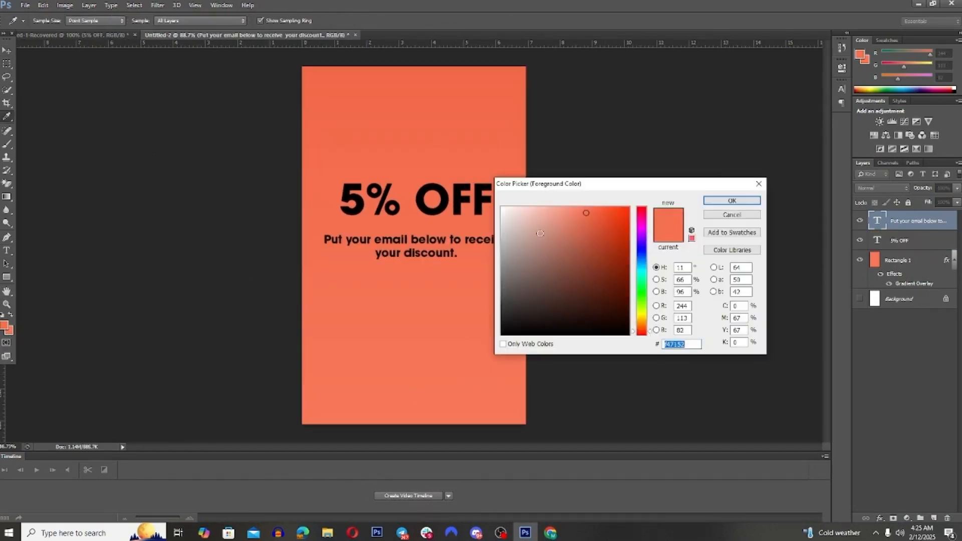
pyautogui.click(502, 207)
pyautogui.click(731, 199)
pyautogui.press('u')
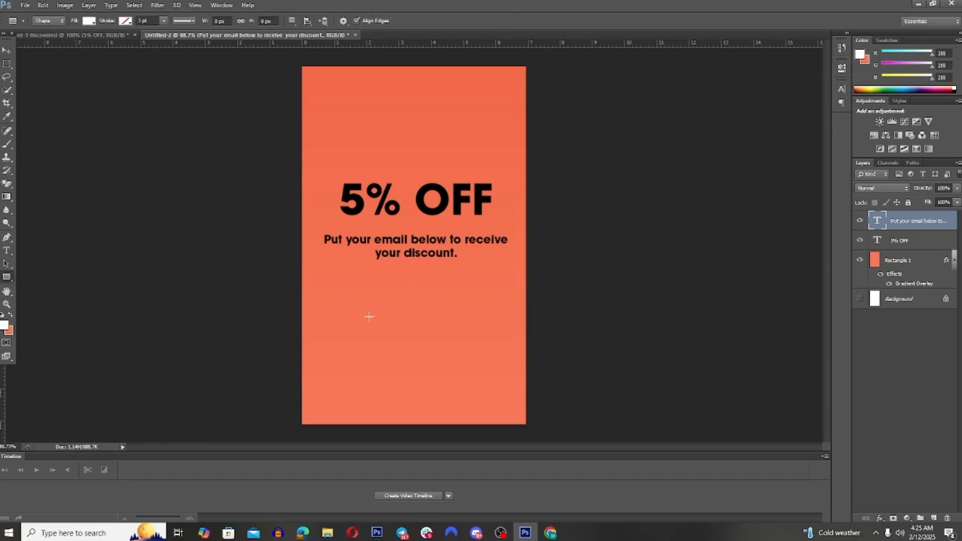
pyautogui.moveTo(307, 293)
pyautogui.mouseDown()
pyautogui.moveTo(521, 326)
pyautogui.moveTo(513, 330)
pyautogui.mouseUp()
# Step: Center the white rectangle horizontally and vertically on the canvas, and clear the selection
pyautogui.click(6, 50)
pyautogui.hotkey('ctrl', 'a')
pyautogui.click(207, 21)
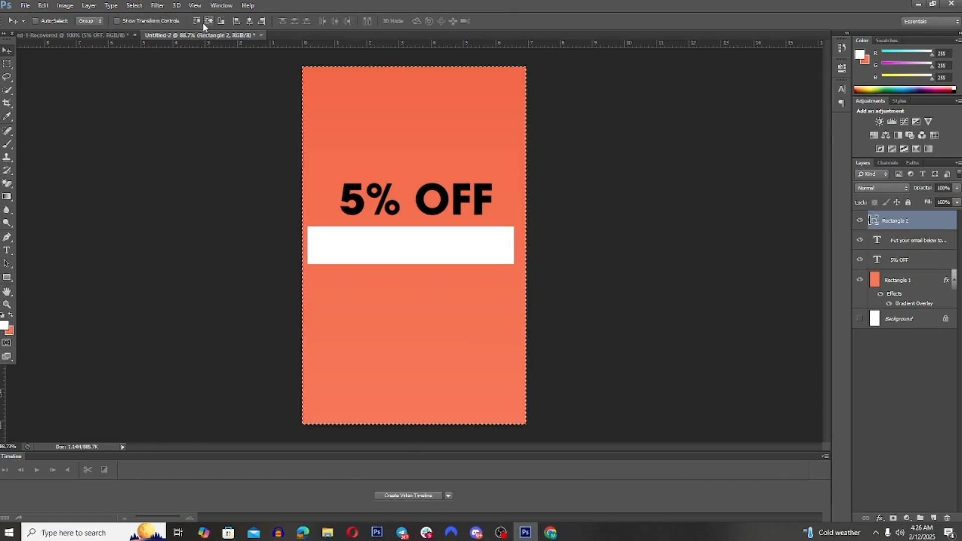
pyautogui.click(250, 22)
pyautogui.hotkey('ctrl', 'd')
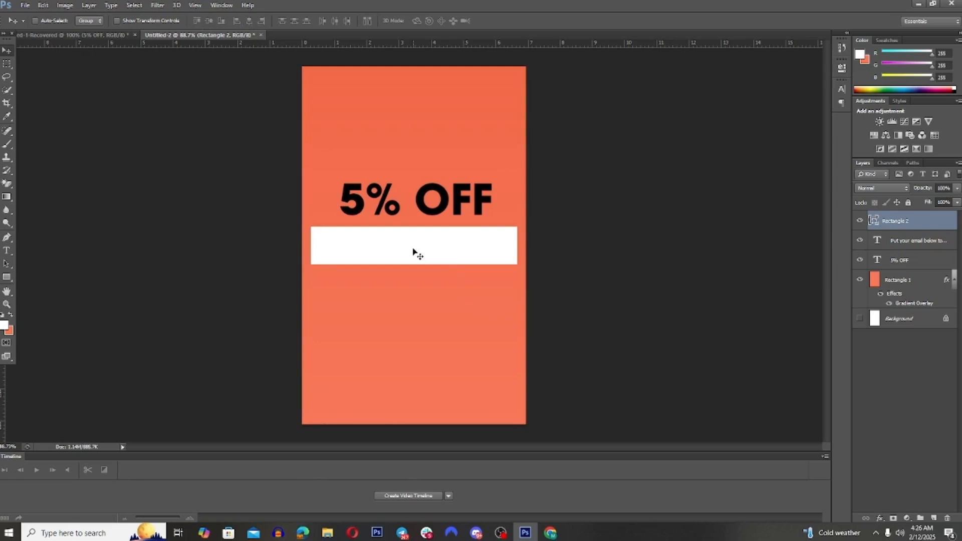
# Step: Move the white rectangle straight down until it sits clear below the email copy
pyautogui.moveTo(413, 263); pyautogui.dragTo(411, 263)
pyautogui.hotkey('ctrl', 'z')
pyautogui.hotkey('shift', 'Down')
pyautogui.hotkey('shift', 'Down')
pyautogui.hotkey('shift', 'Down')
pyautogui.hotkey('shift', 'Down')
pyautogui.hotkey('shift', 'Down')
pyautogui.hotkey('shift', 'Down')
pyautogui.hotkey('shift', 'Down')
pyautogui.hotkey('shift', 'Down')
pyautogui.hotkey('shift', 'Down')
pyautogui.hotkey('shift', 'Down')
pyautogui.hotkey('shift', 'Down')
pyautogui.hotkey('shift', 'Down')
pyautogui.hotkey('shift', 'Down')
pyautogui.hotkey('shift', 'Down')
pyautogui.hotkey('shift', 'Down')
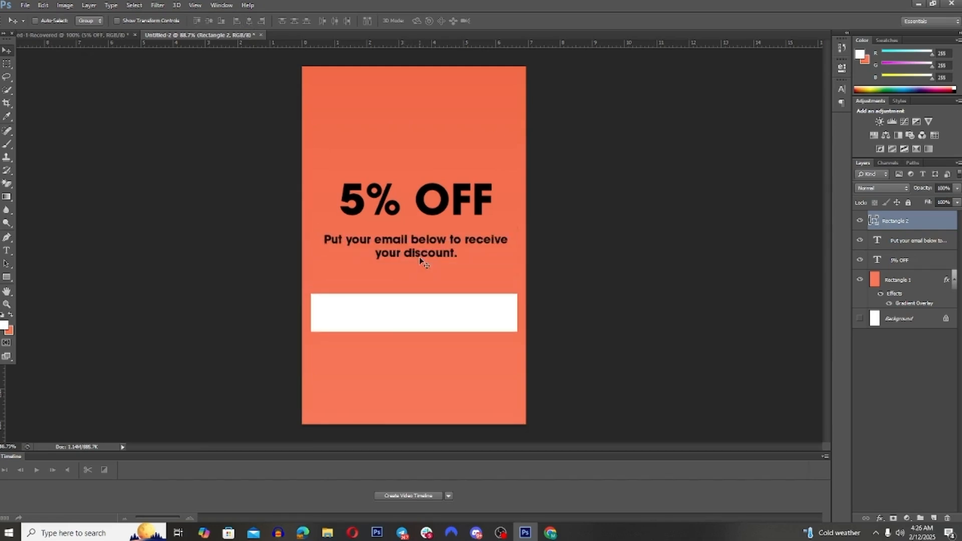
pyautogui.hotkey('shift', 'Down')
pyautogui.hotkey('shift', 'Up')
pyautogui.hotkey('shift', 'Up')
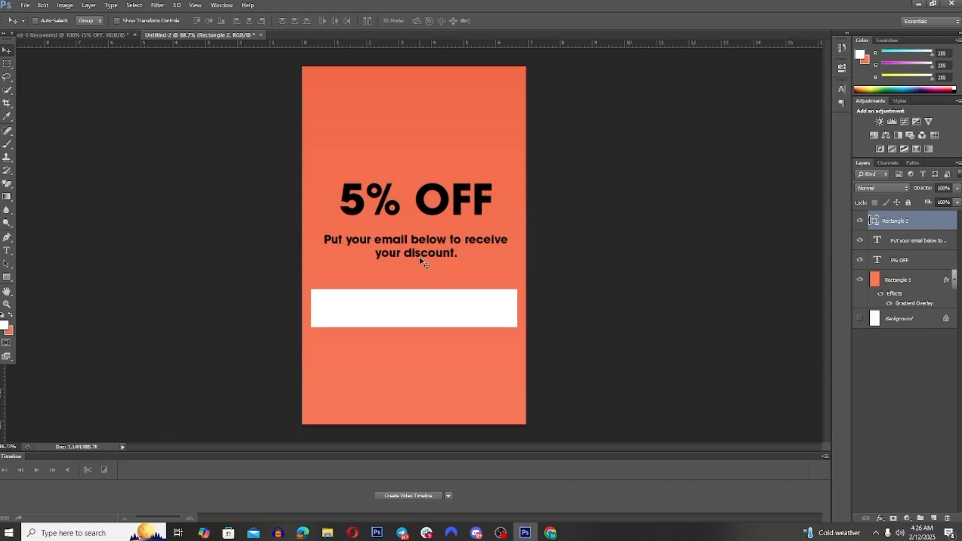
# Step: Shrink the white rectangle to about 361 × 67 px, center it horizontally and raise it close beneath the email copy
pyautogui.hotkey('ctrl', 't')
pyautogui.moveTo(517, 327); pyautogui.dragTo(492, 324)
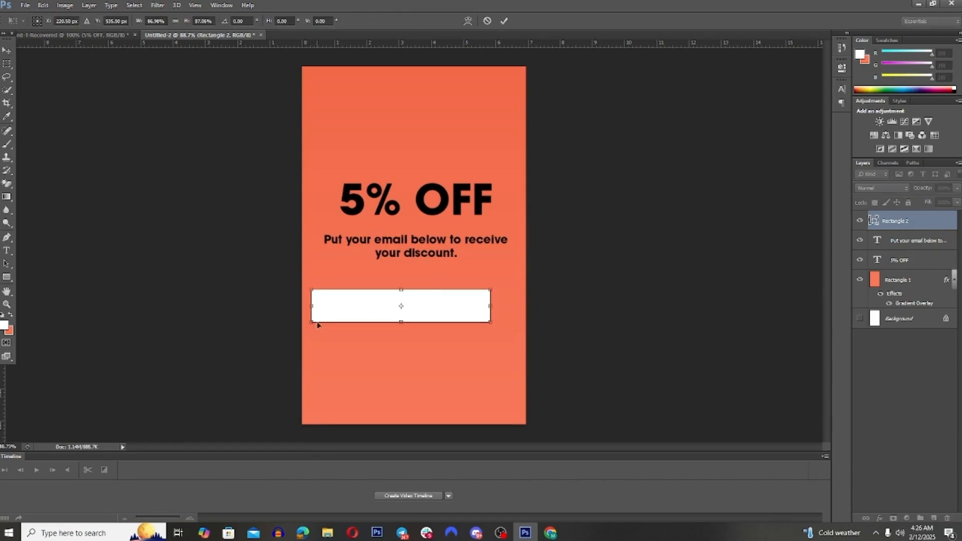
pyautogui.moveTo(317, 324); pyautogui.dragTo(329, 318)
pyautogui.click(505, 21)
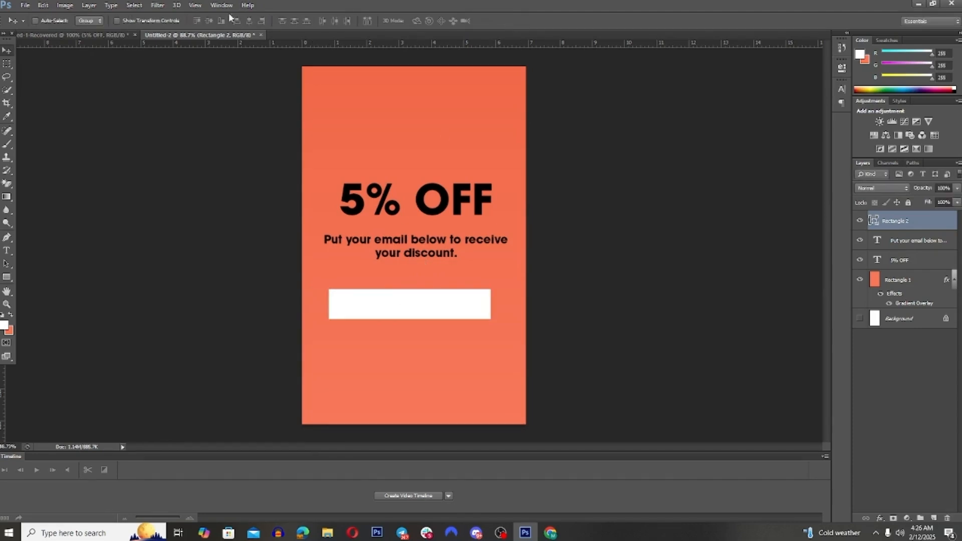
pyautogui.hotkey('shift', 'Right')
pyautogui.moveTo(399, 293); pyautogui.dragTo(424, 299)
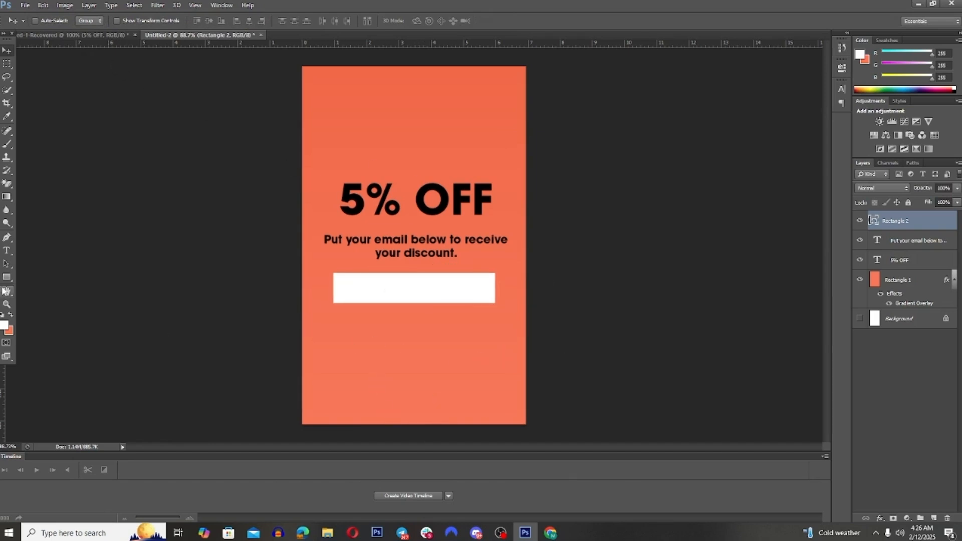
# Step: Draw a second white rectangle below the email field and scale it to about 70%
pyautogui.click(7, 278)
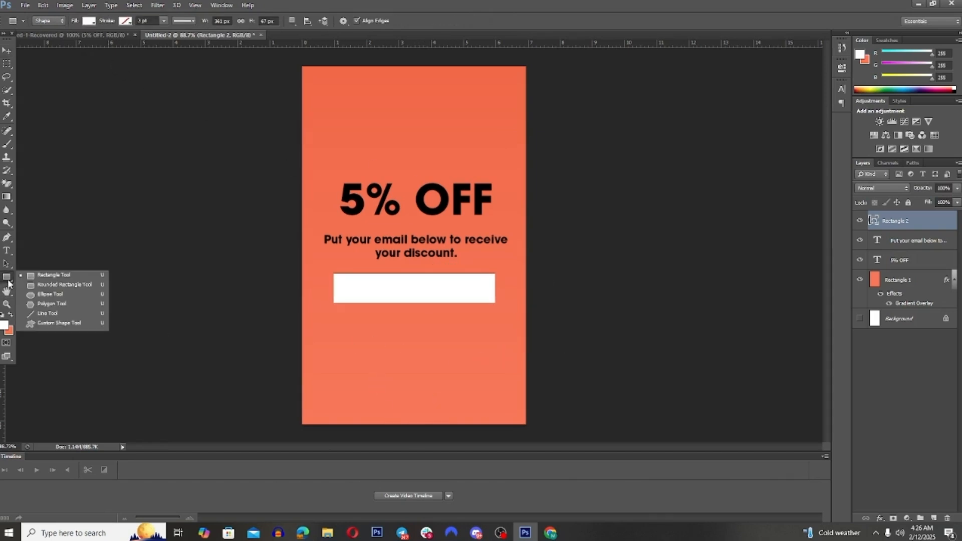
pyautogui.click(33, 276)
pyautogui.moveTo(325, 331); pyautogui.dragTo(493, 363)
pyautogui.hotkey('ctrl', 't')
pyautogui.moveTo(325, 331); pyautogui.dragTo(357, 337)
pyautogui.moveTo(496, 363); pyautogui.dragTo(477, 360)
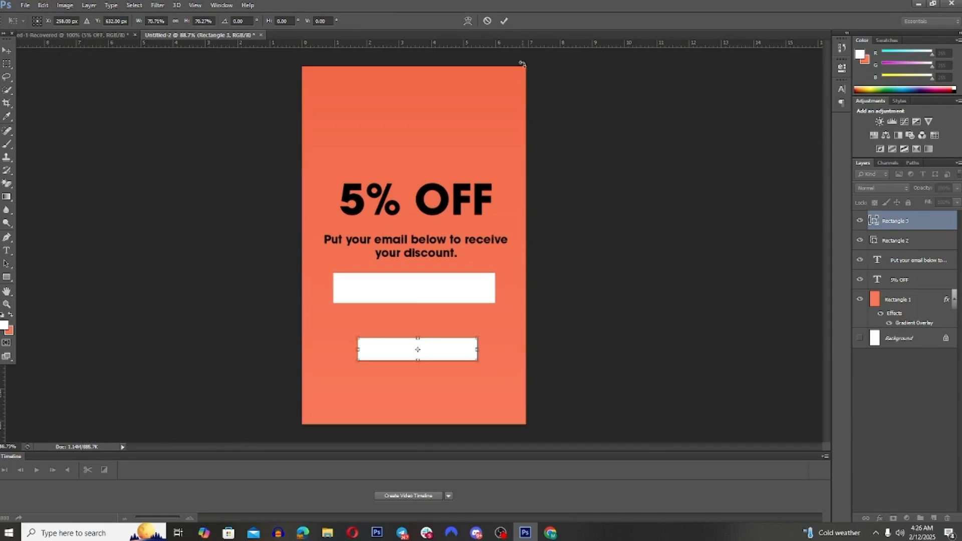
pyautogui.click(503, 21)
# Step: Center the smaller white rectangle horizontally on the canvas and place it just below the email field
pyautogui.hotkey('ctrl', 'a')
pyautogui.press('v')
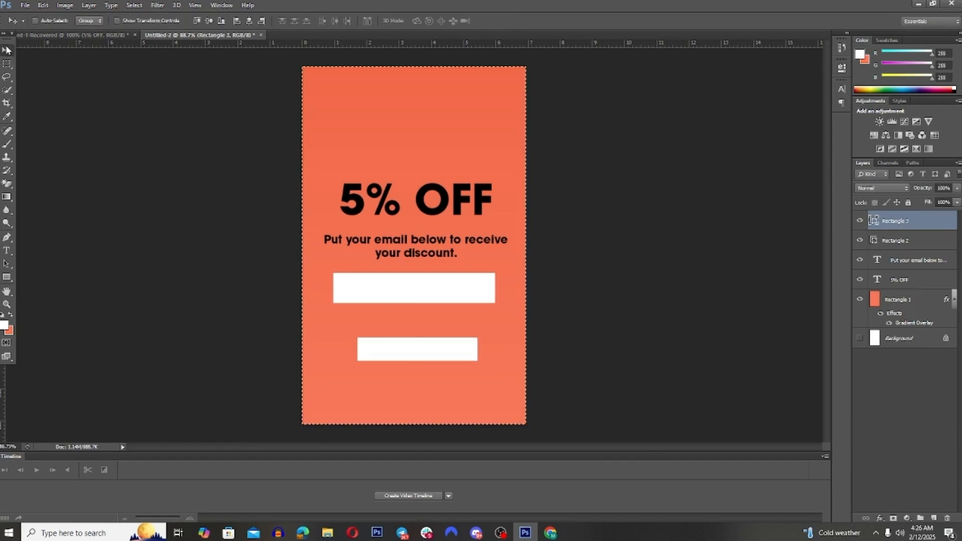
pyautogui.click(249, 21)
pyautogui.click(208, 20)
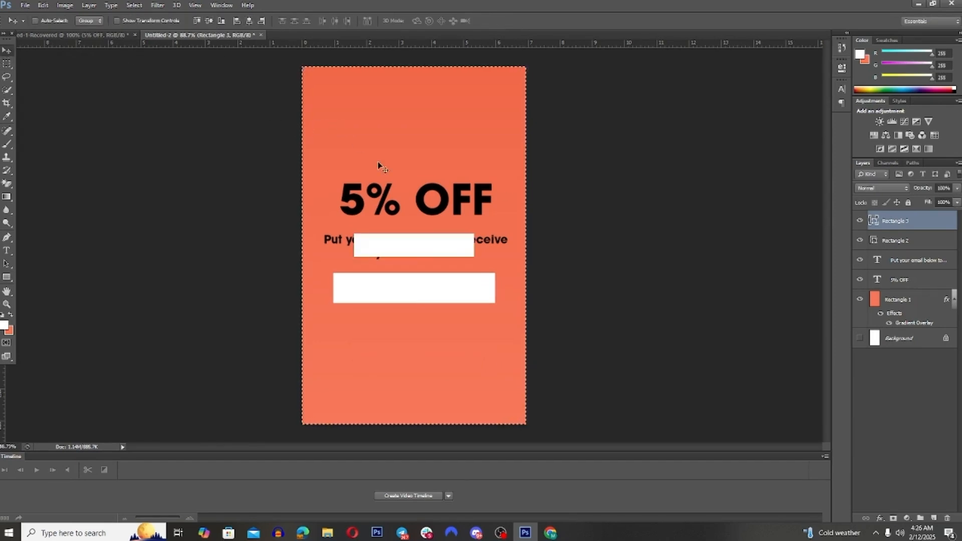
pyautogui.hotkey('ctrl', 'd')
pyautogui.moveTo(424, 249); pyautogui.dragTo(435, 335)
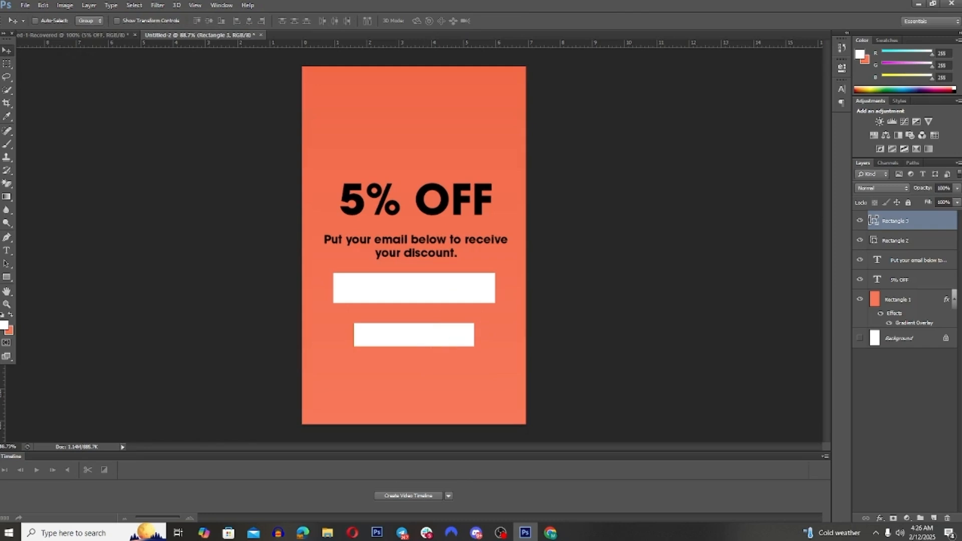
# Step: Add a 5 px black outside stroke to the smaller white rectangle
pyautogui.doubleClick(941, 229)
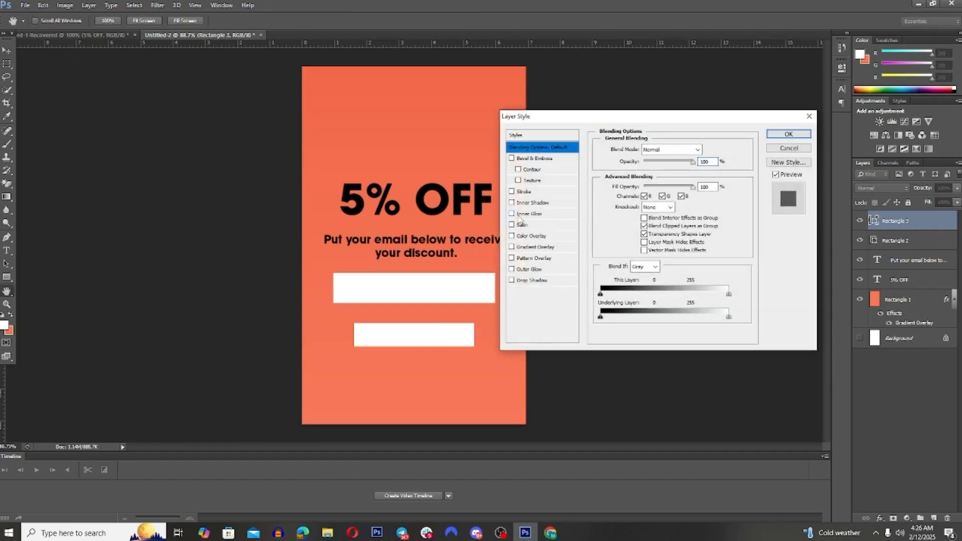
pyautogui.click(512, 191)
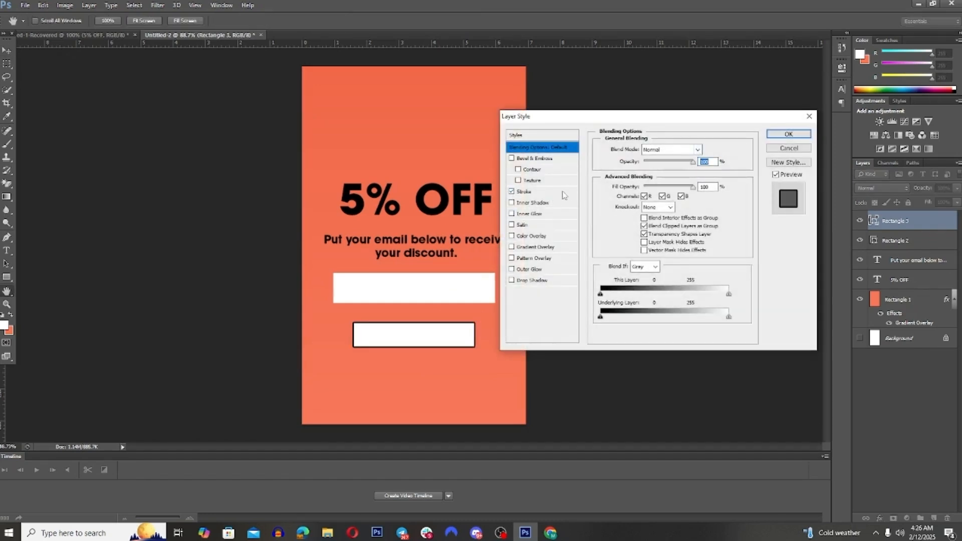
pyautogui.click(563, 193)
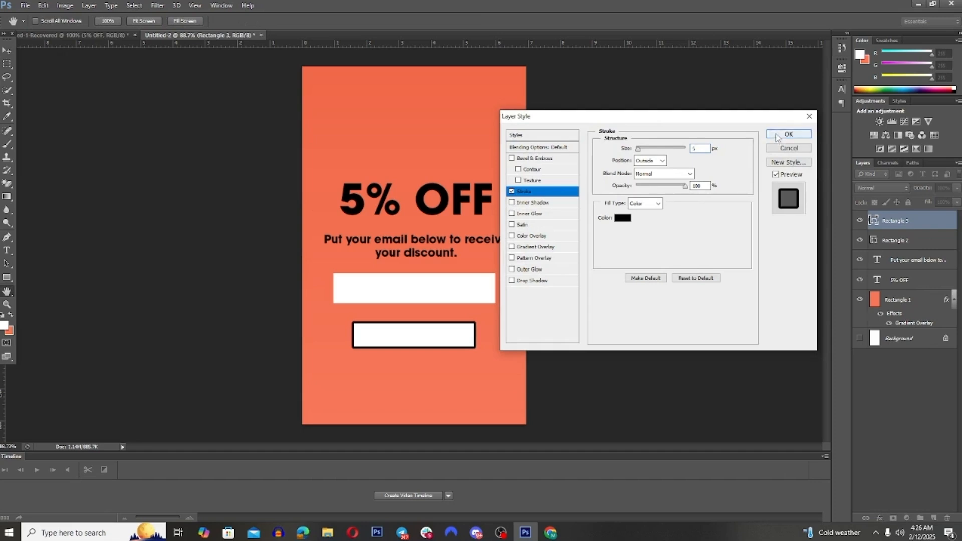
pyautogui.click(787, 134)
# Step: Add black "GET 5% OFF" text at 22 pt in the empty area below the outlined button
pyautogui.click(7, 250)
pyautogui.click(364, 390)
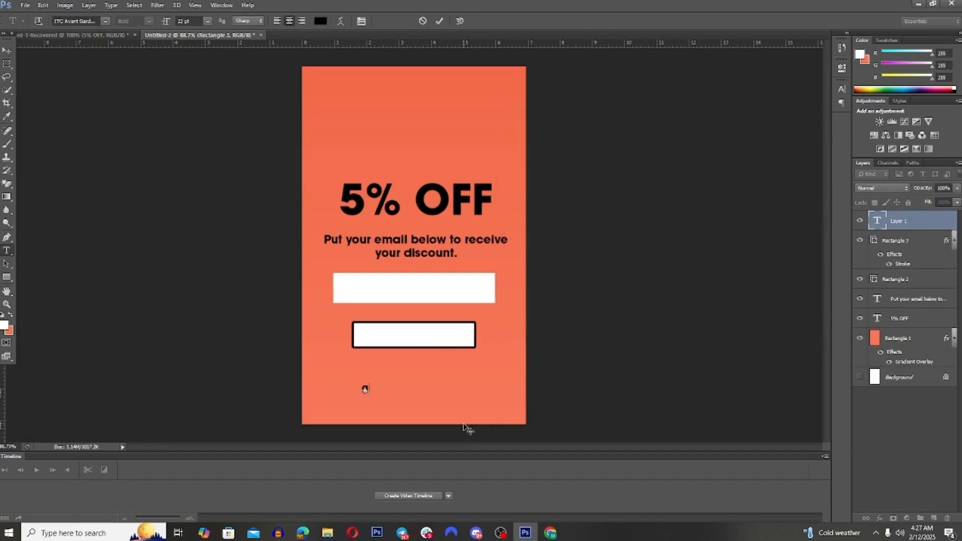
pyautogui.write('GET 5% OFFF')
pyautogui.press('BackSpace')
pyautogui.hotkey('ctrl', 'Return')
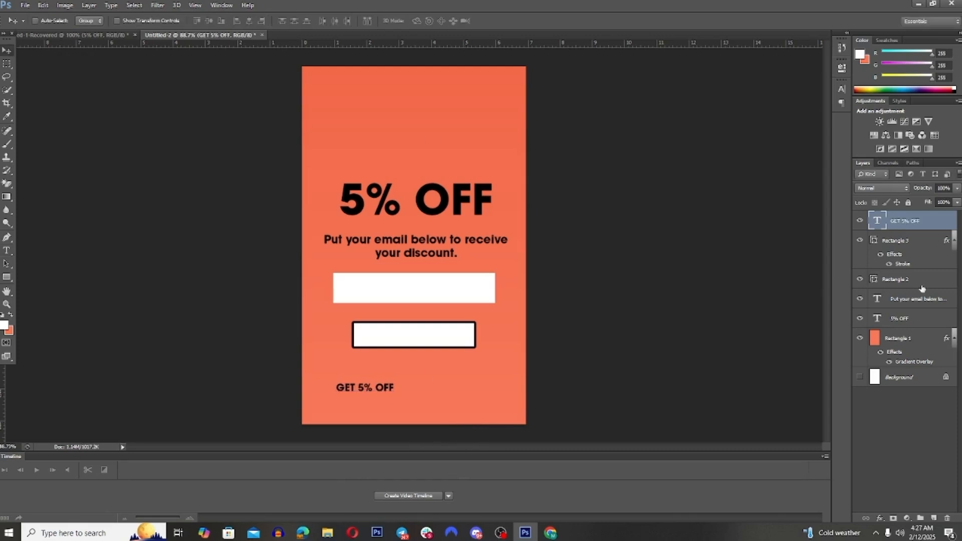
# Step: Center the "GET 5% OFF" text inside the outlined button, using the button's shape as the alignment area
pyautogui.keyDown('ctrl'); pyautogui.click(874, 242); pyautogui.keyUp('ctrl')
pyautogui.click(198, 24)
pyautogui.click(246, 20)
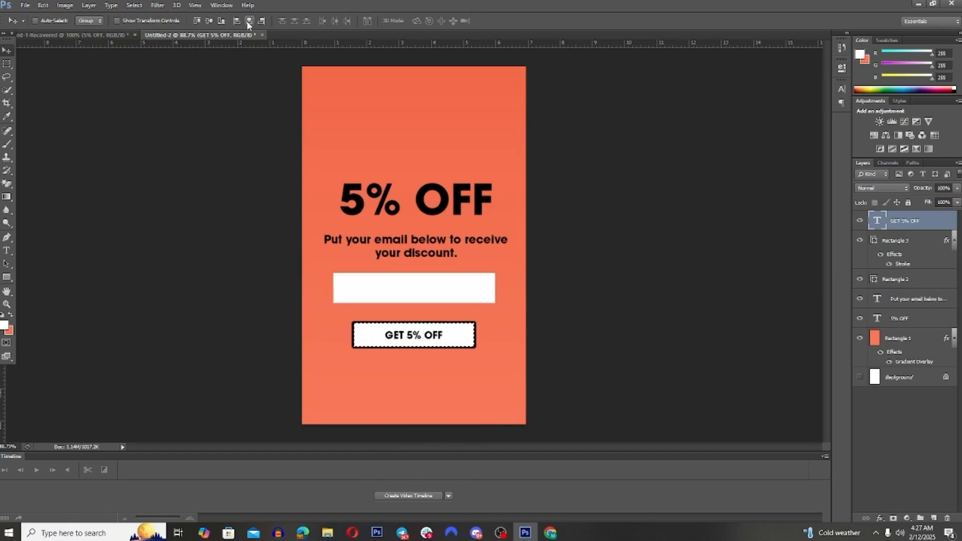
pyautogui.click(220, 22)
pyautogui.hotkey('ctrl', 'd')
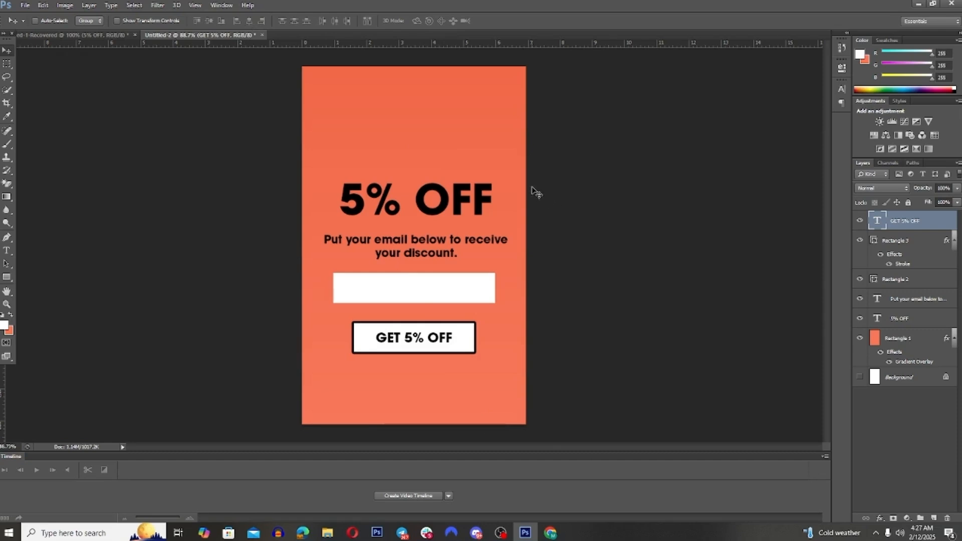
# Step: Crop away the empty space above the "5% OFF" headline and some of the space below the button
pyautogui.press('c')
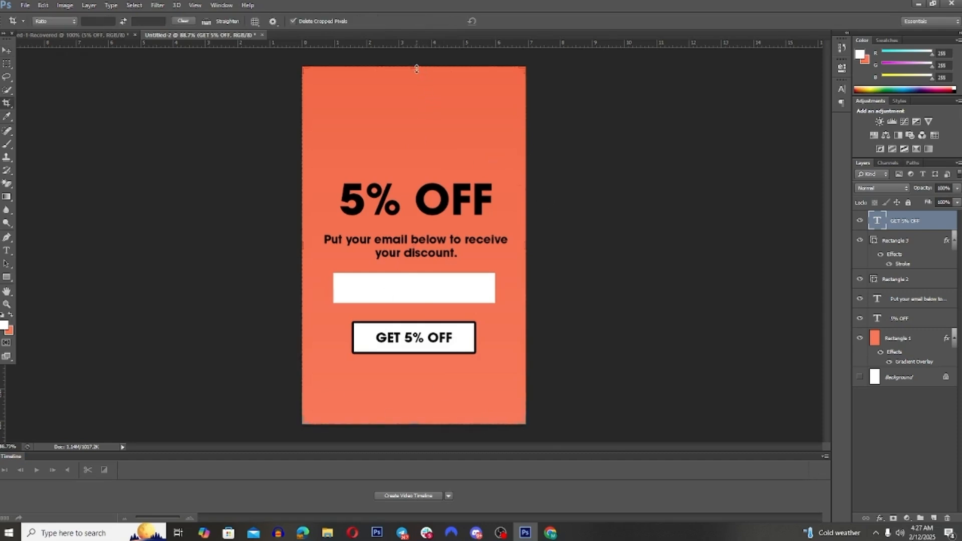
pyautogui.moveTo(417, 68); pyautogui.dragTo(416, 109)
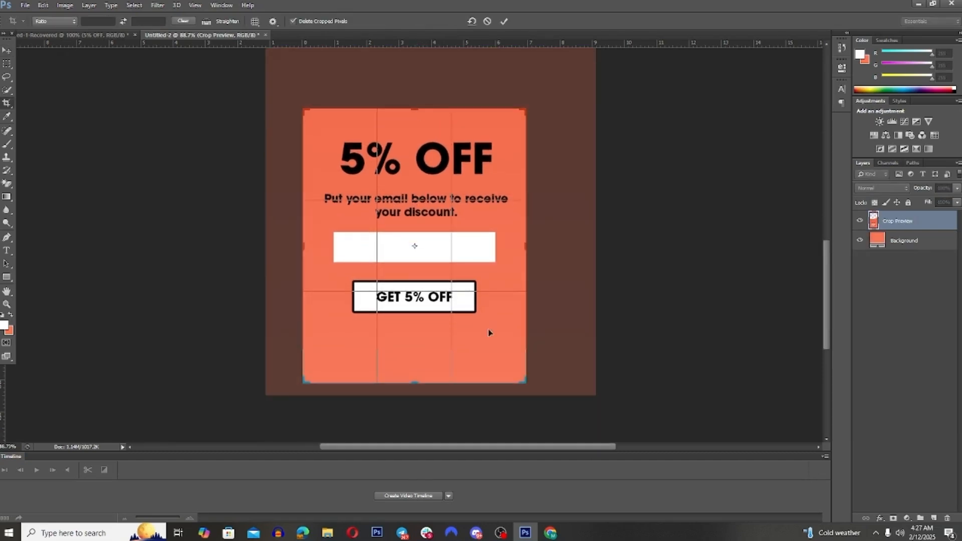
pyautogui.moveTo(419, 382); pyautogui.dragTo(420, 363)
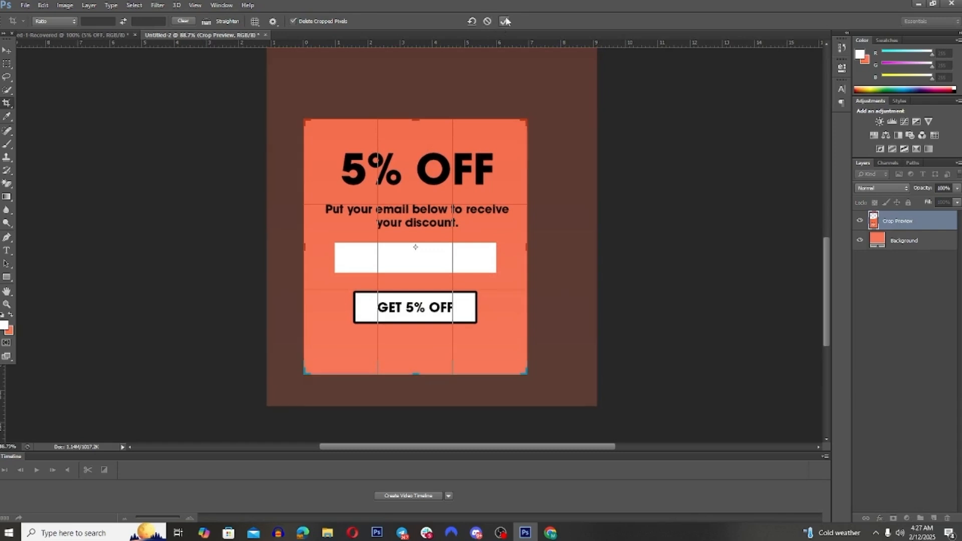
pyautogui.click(503, 21)
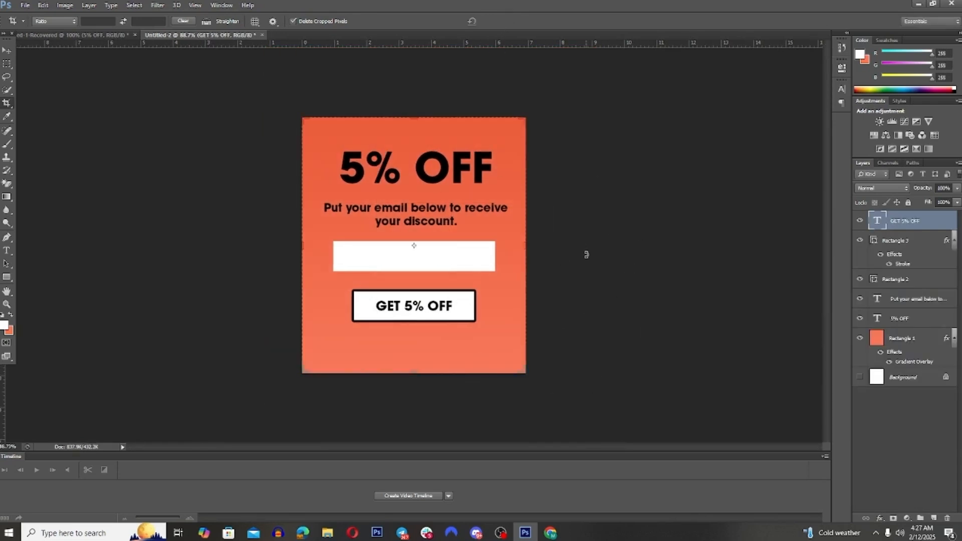
# Step: Extend the canvas upward with the Crop tool to add space above the "5% OFF" headline
pyautogui.press('v')
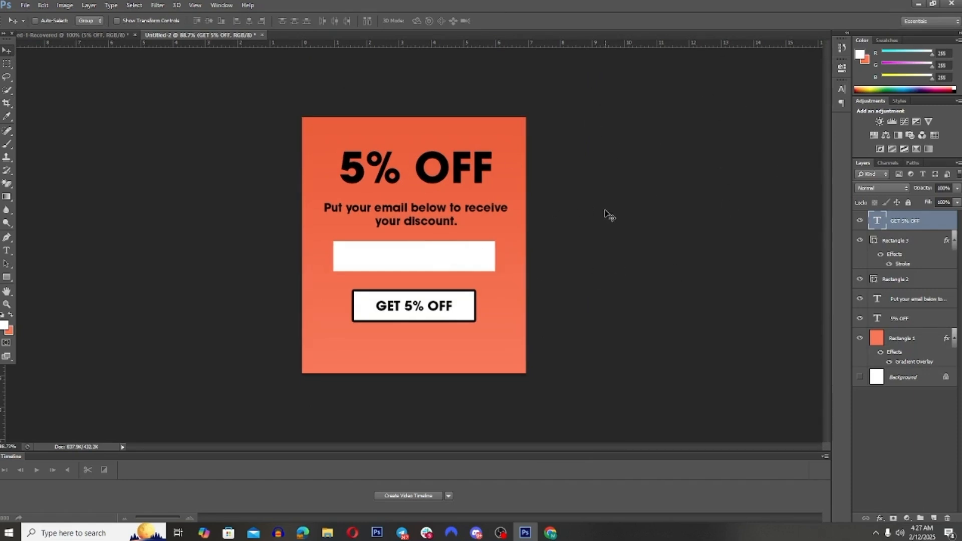
pyautogui.press('c')
pyautogui.moveTo(413, 119); pyautogui.dragTo(415, 91)
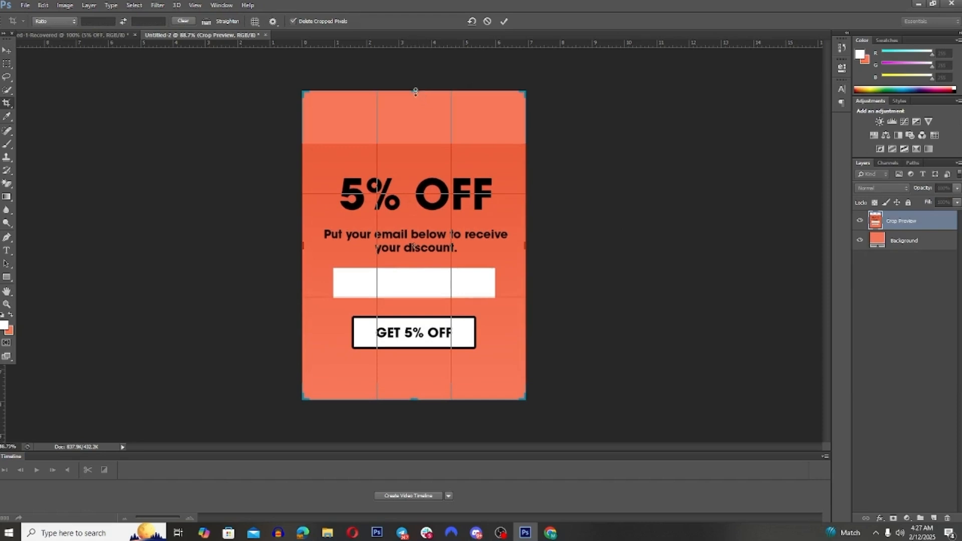
pyautogui.press('Return')
# Step: Stretch the coral gradient background rectangle upward until it covers the transparent area above the "5% OFF" headline
pyautogui.click(899, 338)
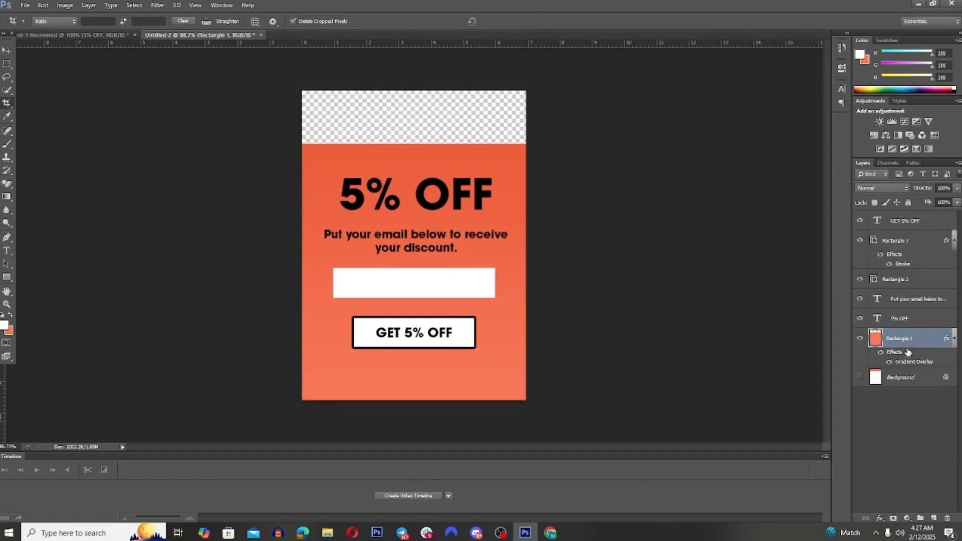
pyautogui.hotkey('ctrl', 't')
pyautogui.moveTo(410, 144); pyautogui.dragTo(411, 71)
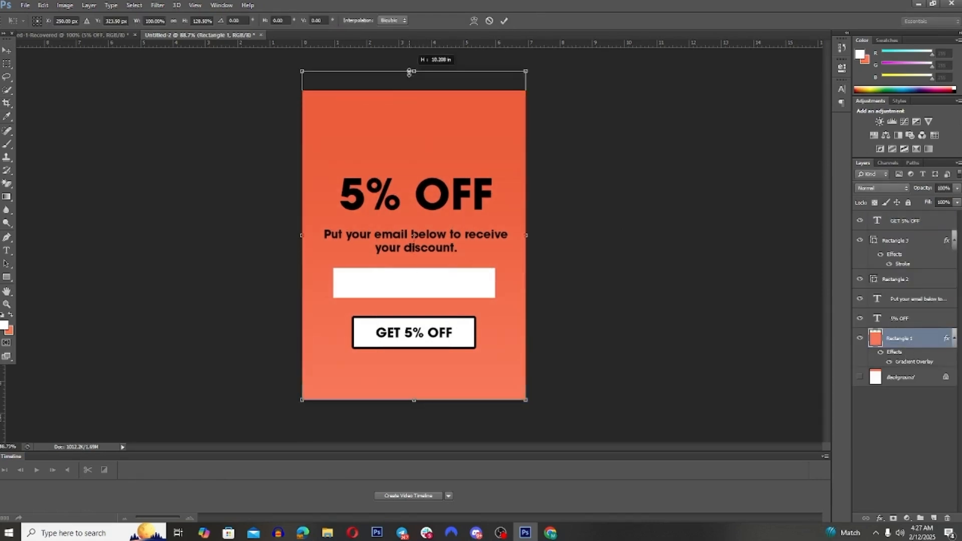
pyautogui.click(506, 20)
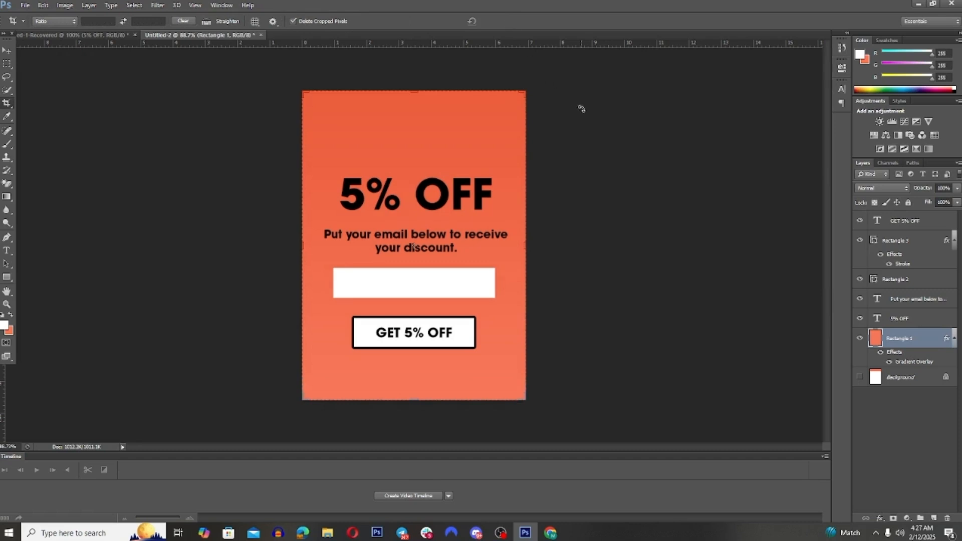
# Step: Scale up and reposition the coral background rectangle with Free Transform so it extends beyond the canvas on every side
pyautogui.moveTo(431, 137); pyautogui.dragTo(431, 85)
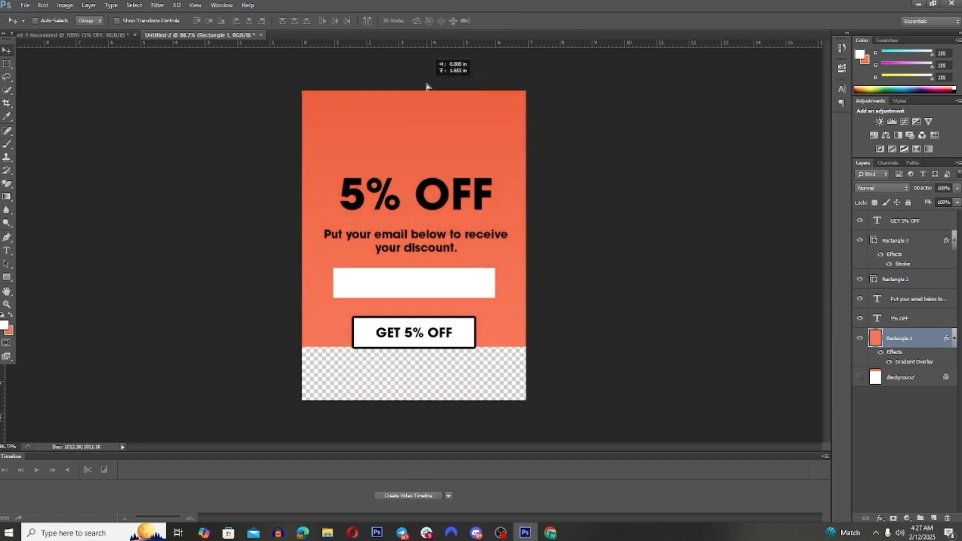
pyautogui.hotkey('ctrl', 'z')
pyautogui.hotkey('ctrl', 't')
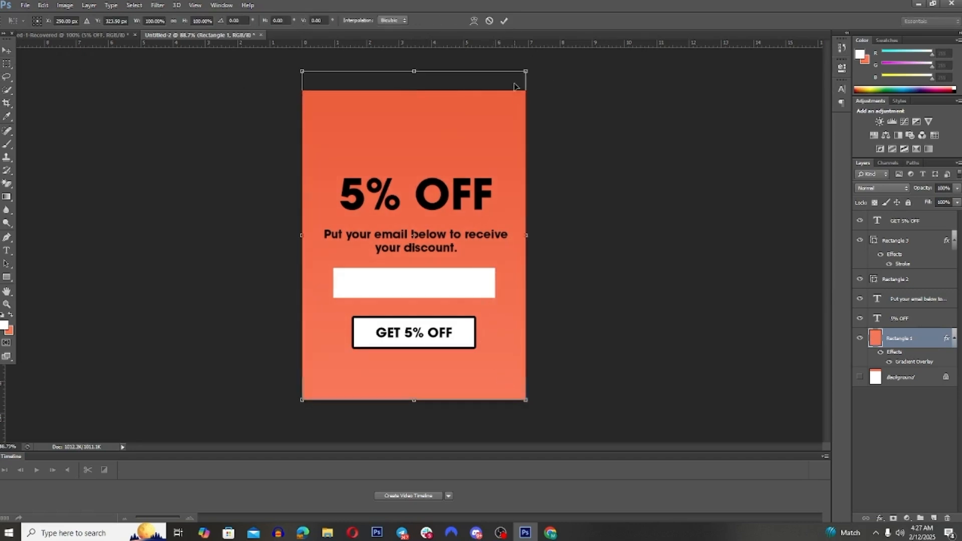
pyautogui.moveTo(526, 71); pyautogui.dragTo(615, 18)
pyautogui.moveTo(513, 152); pyautogui.dragTo(494, 108)
pyautogui.moveTo(575, 357); pyautogui.dragTo(621, 429)
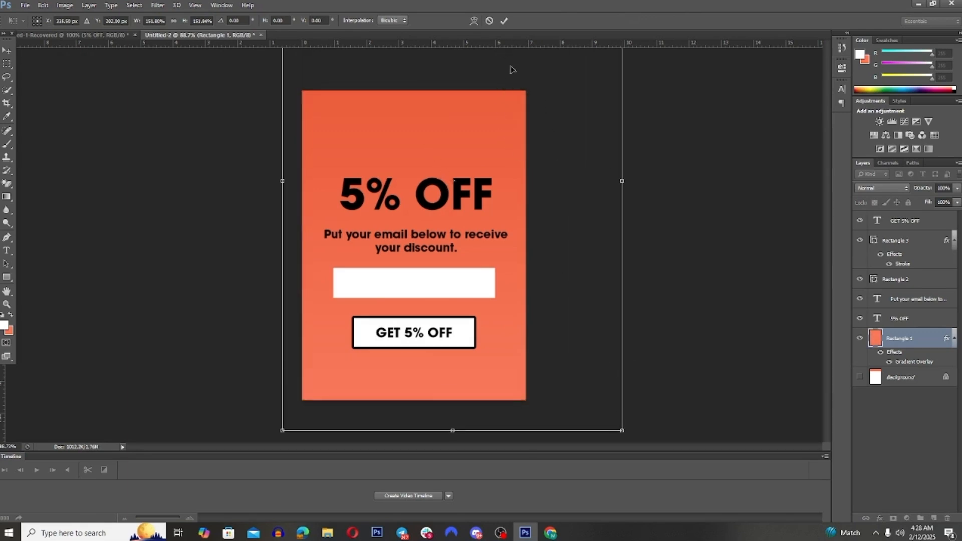
pyautogui.moveTo(477, 131); pyautogui.dragTo(467, 67)
pyautogui.moveTo(274, 366); pyautogui.dragTo(221, 425)
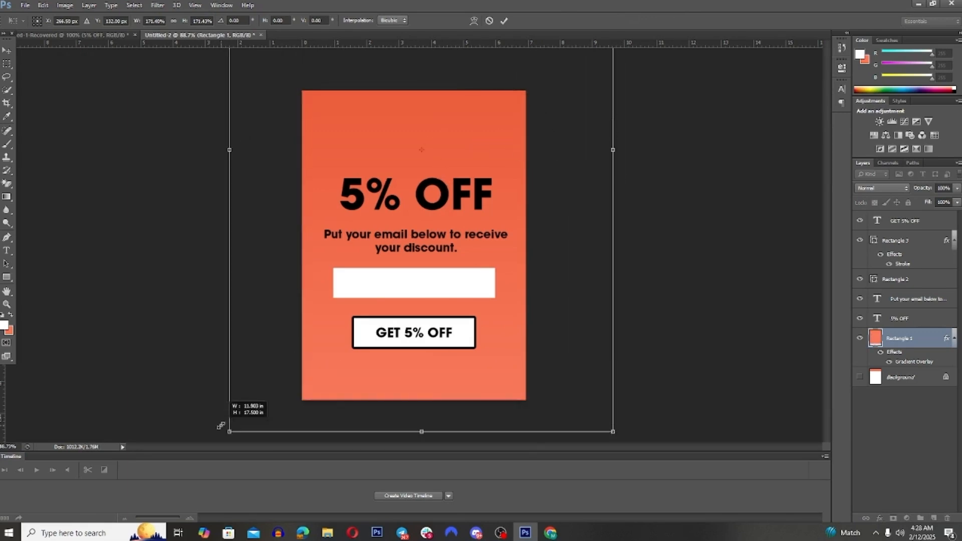
pyautogui.click(503, 22)
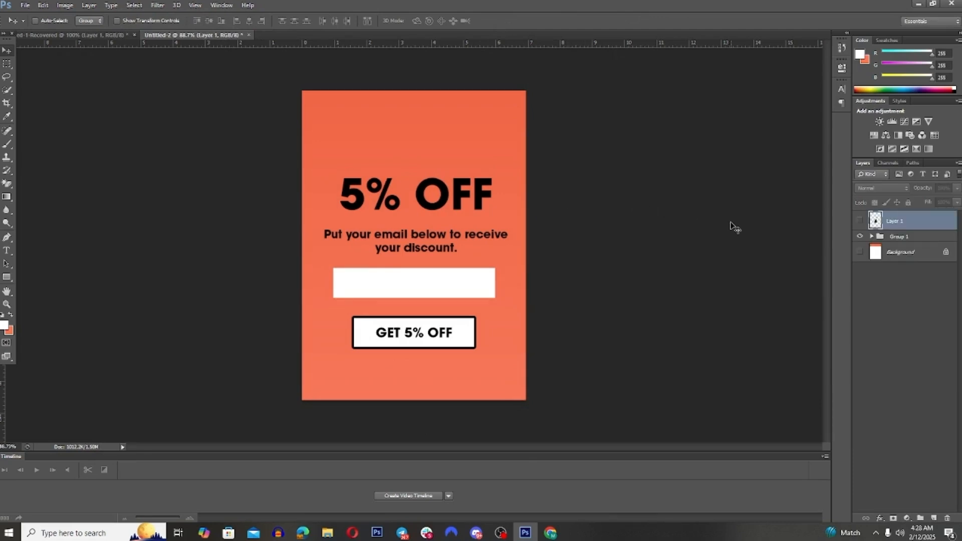
# Step: Show the guitar layer and move the guitar down over the lower part of the form
pyautogui.click(860, 221)
pyautogui.moveTo(423, 283); pyautogui.dragTo(453, 352)
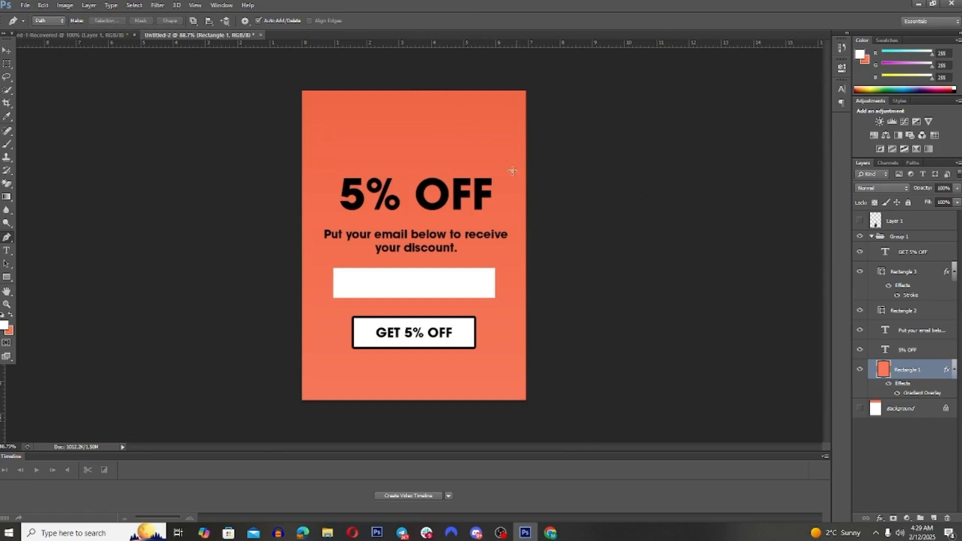
# Step: Extend the canvas upward with the Crop tool to add more coral space above the "5% OFF" headline
pyautogui.press('c')
pyautogui.moveTo(419, 99); pyautogui.dragTo(419, 68)
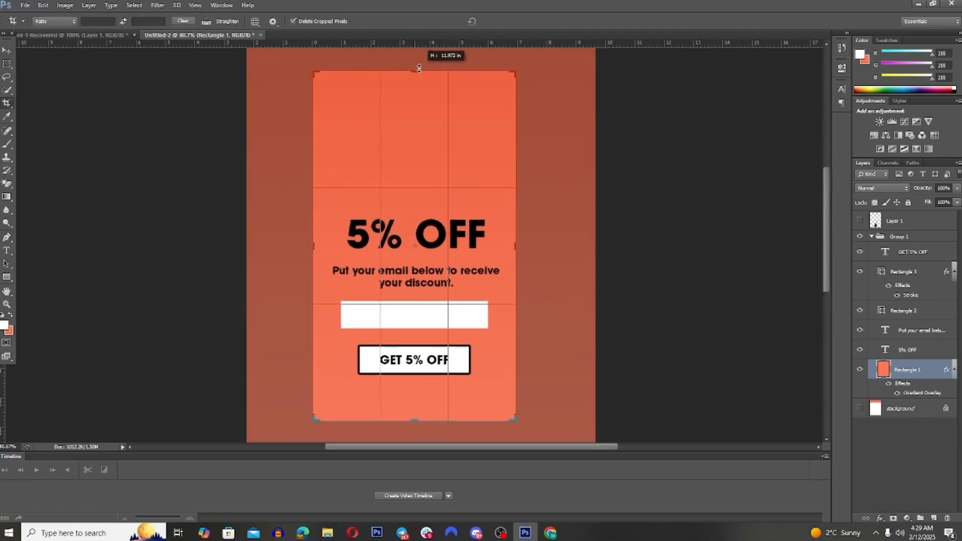
pyautogui.click(501, 24)
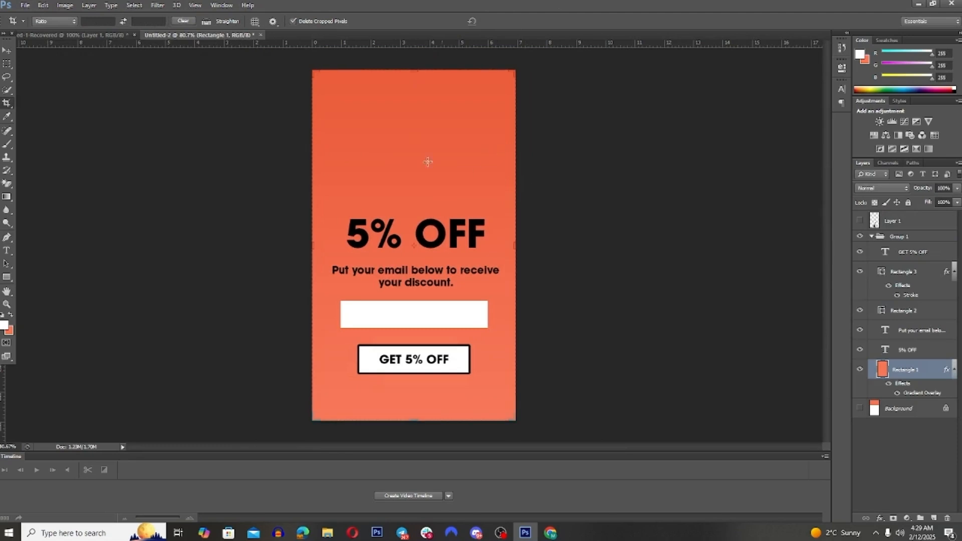
# Step: Draw a closed Pen path around the area above the "5% OFF" headline, with a downward-bowed curve as its lower edge
pyautogui.click(6, 50)
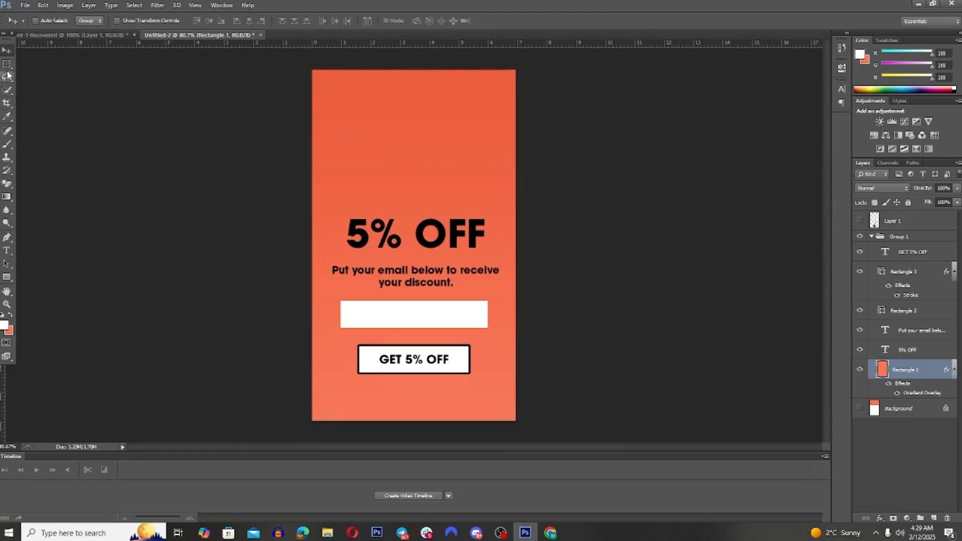
pyautogui.click(6, 237)
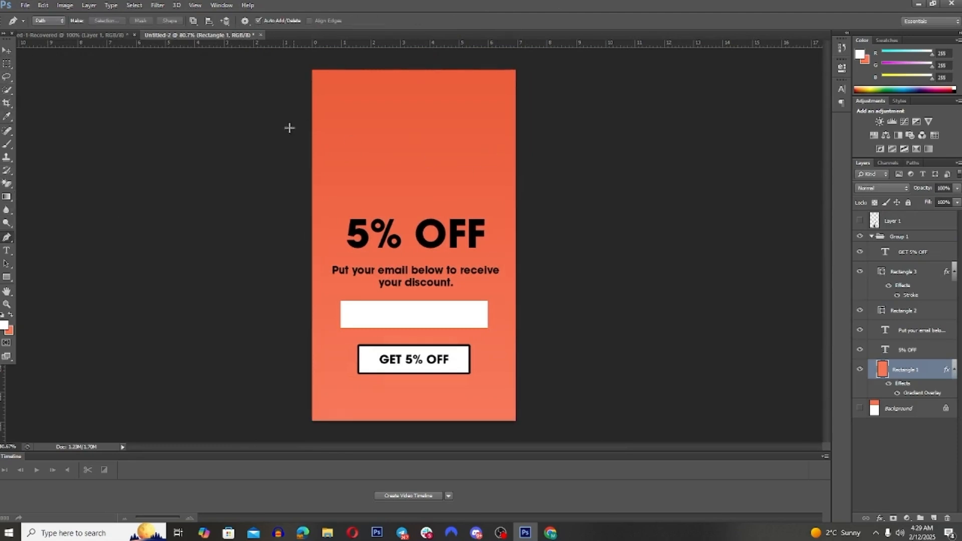
pyautogui.click(241, 158)
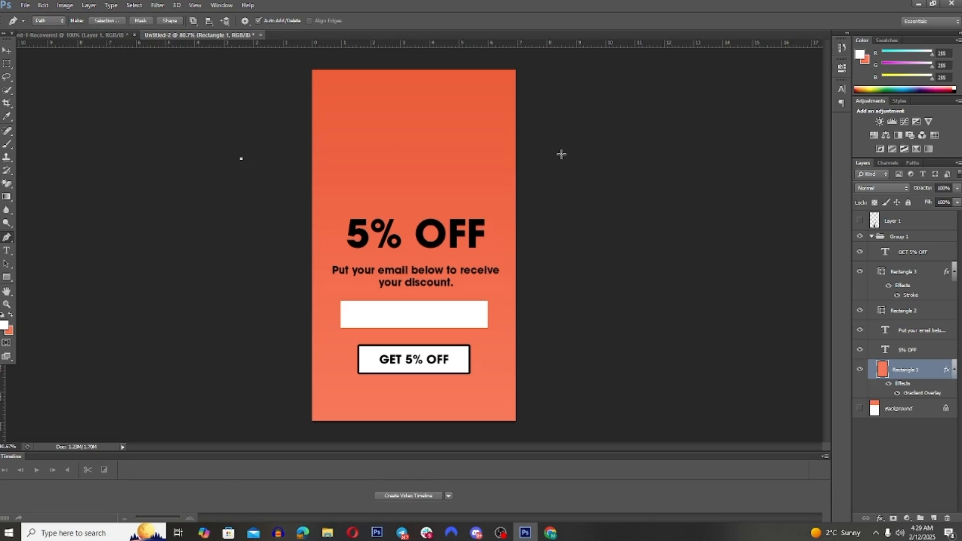
pyautogui.moveTo(571, 159); pyautogui.dragTo(844, 61)
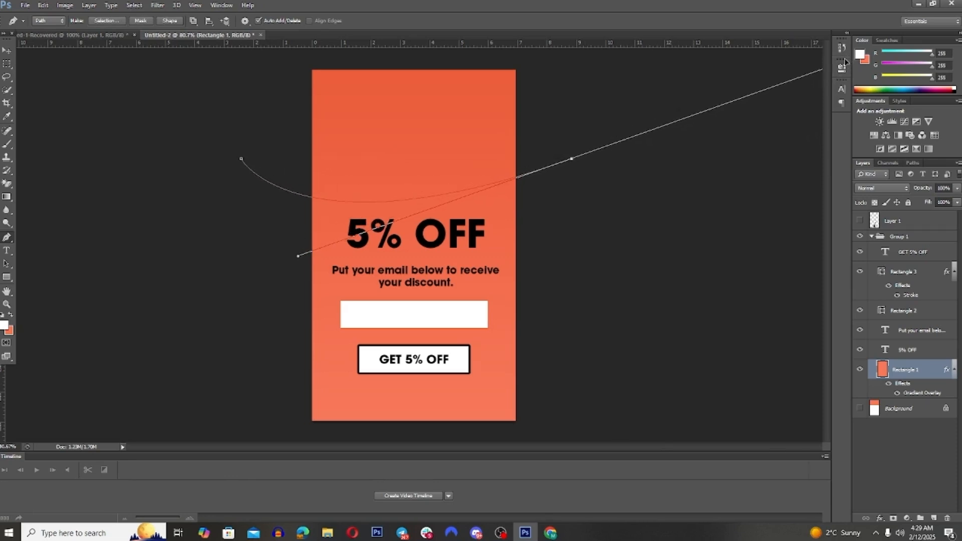
pyautogui.click(571, 158)
pyautogui.click(523, 66)
pyautogui.click(427, 53)
pyautogui.click(259, 63)
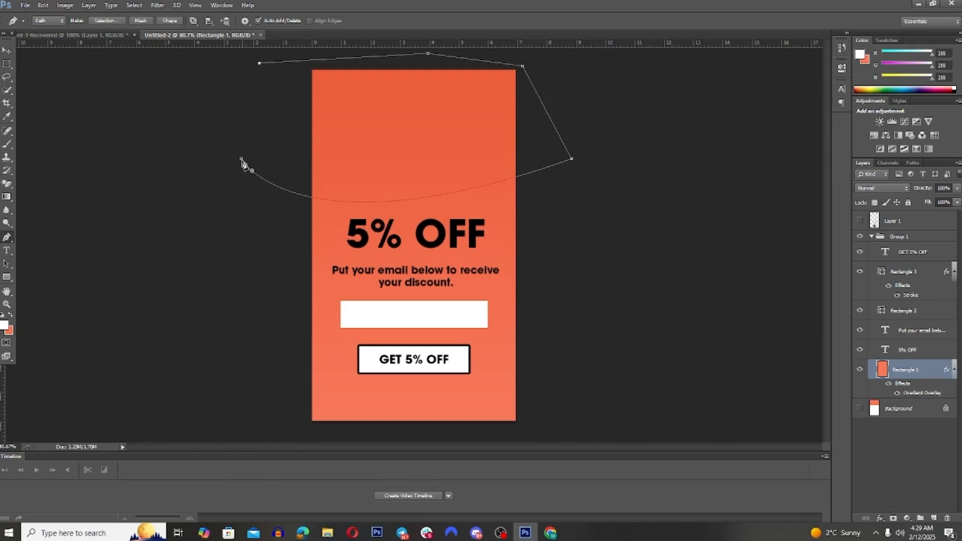
pyautogui.click(240, 158)
# Step: Turn the path into a selection, delete that area from the coral background rectangle, and deselect
pyautogui.rightClick(359, 138)
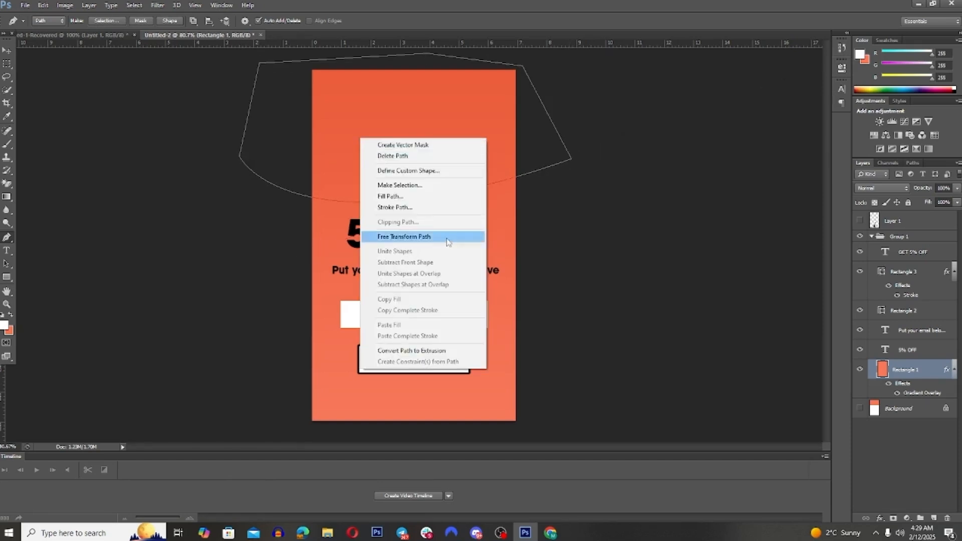
pyautogui.click(401, 189)
pyautogui.click(533, 157)
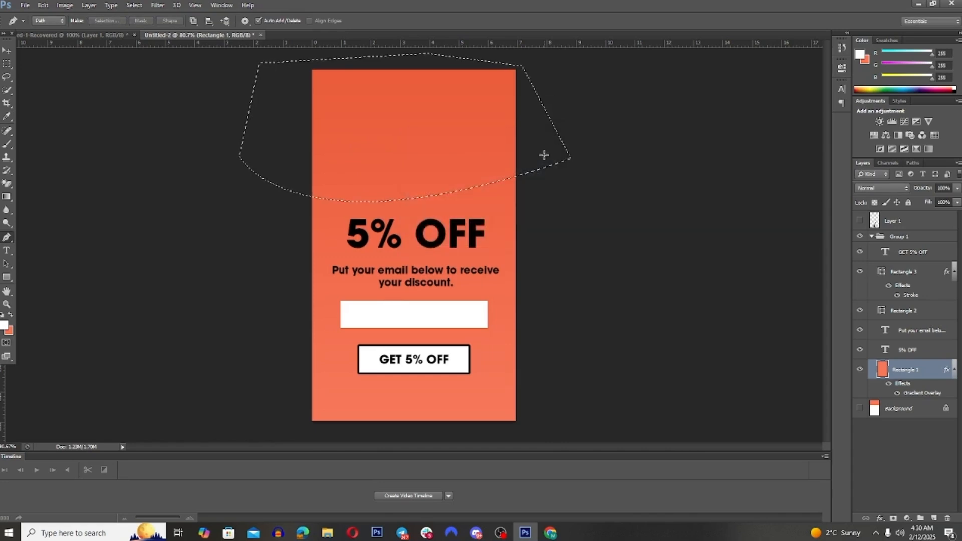
pyautogui.press('Delete')
pyautogui.hotkey('ctrl', 'd')
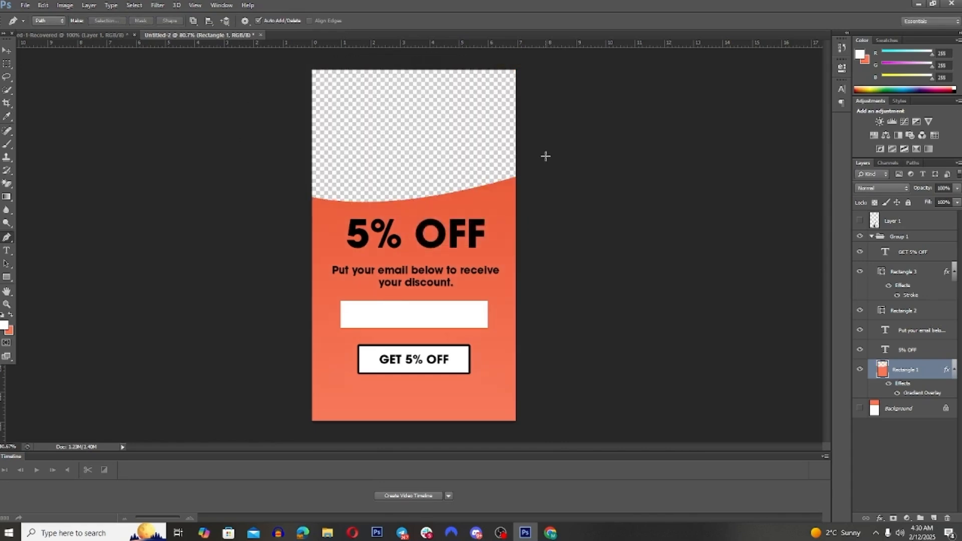
# Step: Show the guitar layer and move the guitar up so it overlaps the curved edge above the "5% OFF" headline
pyautogui.click(859, 222)
pyautogui.click(6, 50)
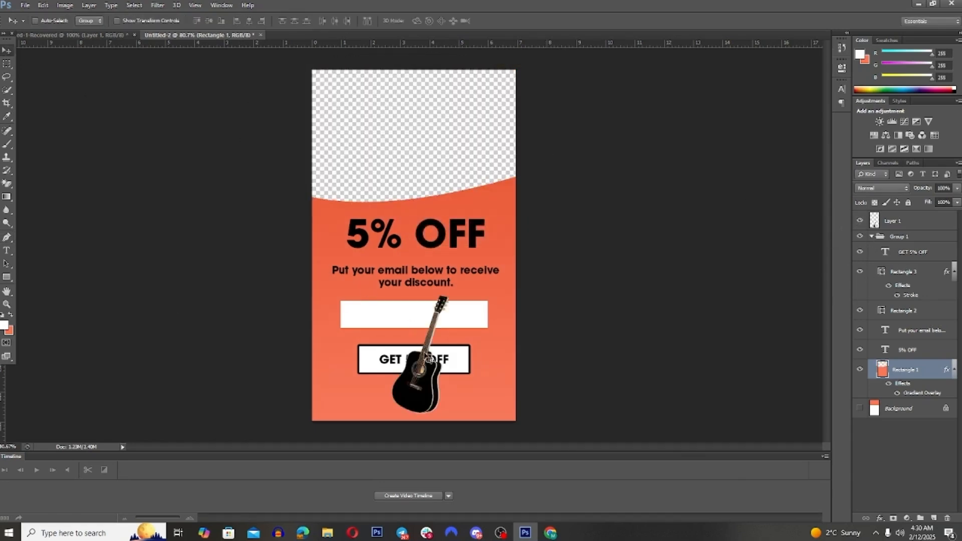
pyautogui.moveTo(428, 390); pyautogui.dragTo(470, 313)
pyautogui.hotkey('ctrl', 'z')
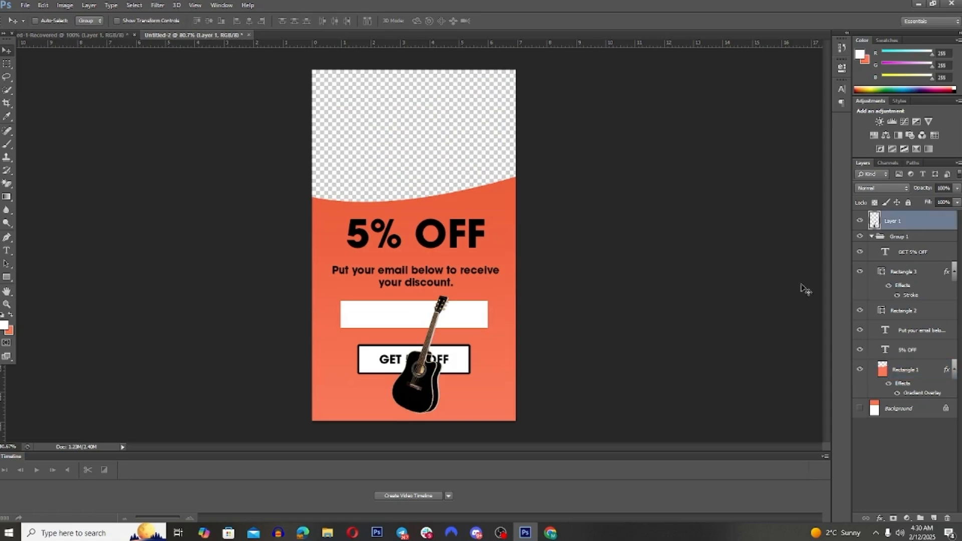
pyautogui.moveTo(429, 407); pyautogui.dragTo(416, 141)
# Step: Stretch the coral background rectangle upward to about 114% height so its curved edge sits higher behind the guitar
pyautogui.click(917, 376)
pyautogui.hotkey('ctrl', 't')
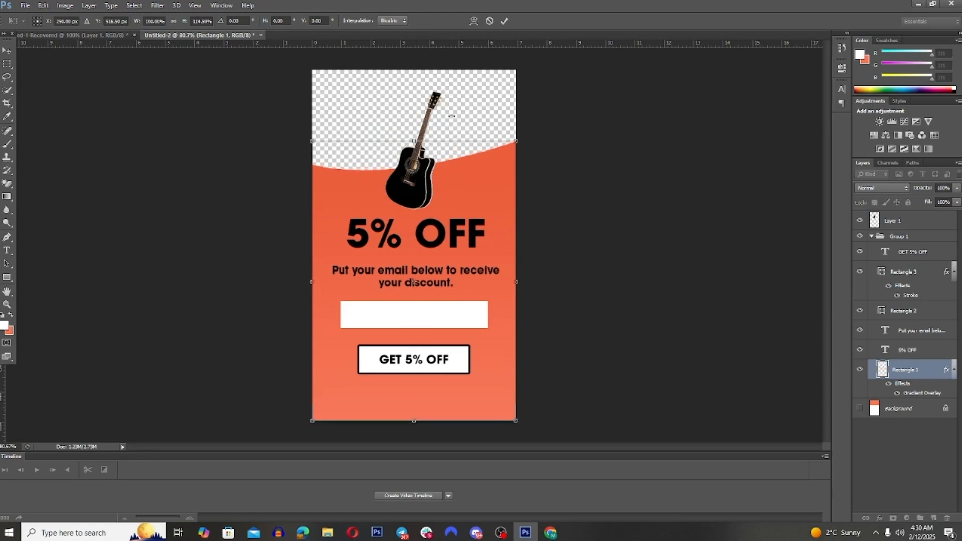
pyautogui.click(502, 23)
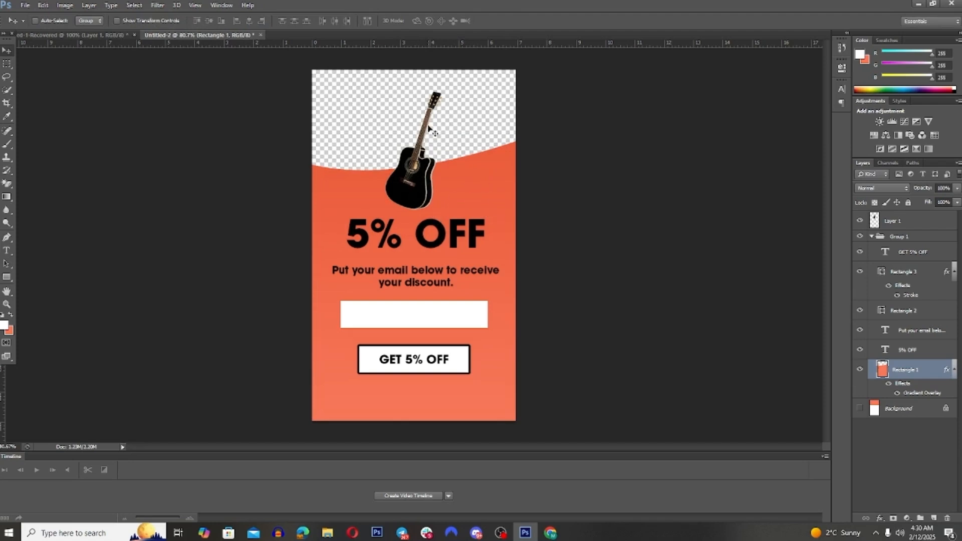
# Step: Enlarge the guitar slightly with Free Transform so its headstock nears the upper canvas edge
pyautogui.moveTo(418, 196); pyautogui.dragTo(433, 190)
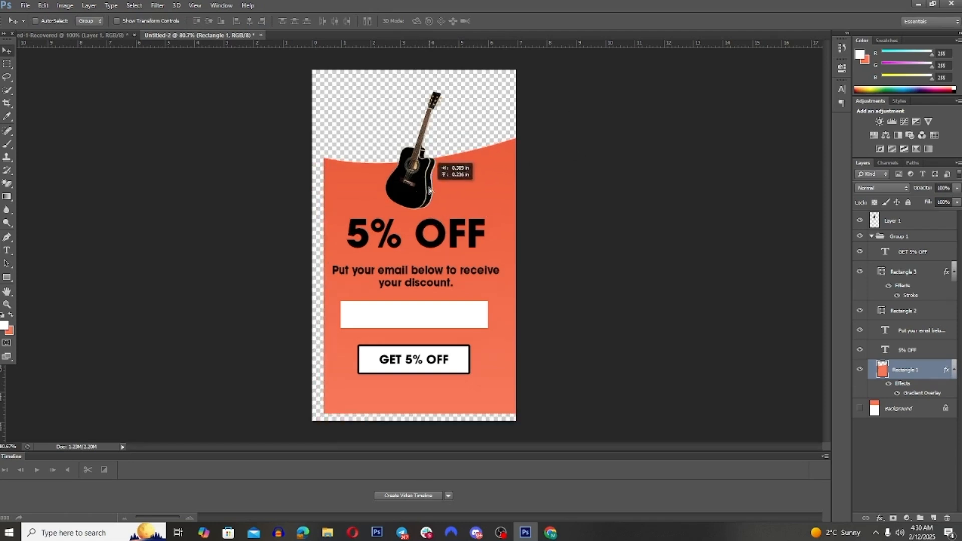
pyautogui.hotkey('ctrl', 'z')
pyautogui.click(906, 229)
pyautogui.hotkey('ctrl', 't')
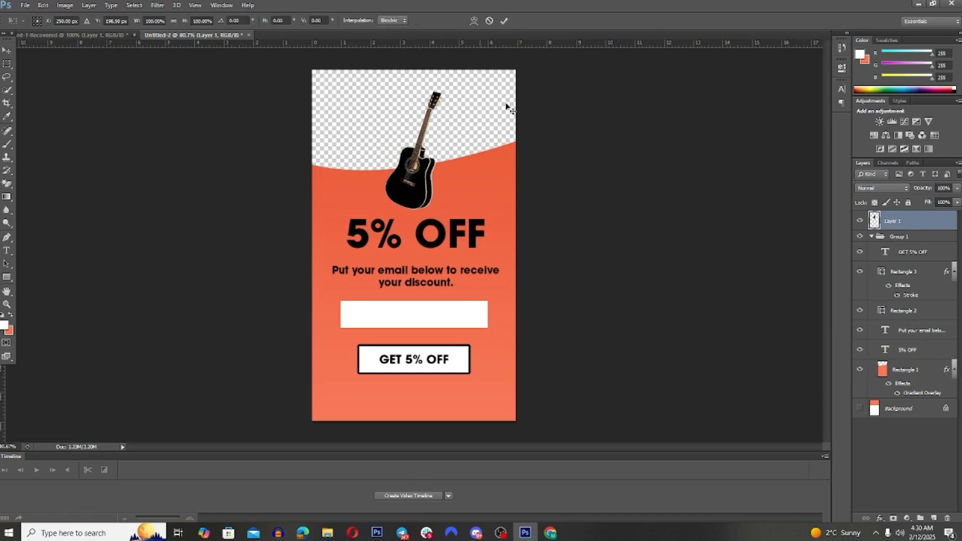
pyautogui.moveTo(445, 92); pyautogui.dragTo(451, 76)
pyautogui.click(505, 21)
# Step: Center the guitar horizontally on the canvas, using the whole canvas as the alignment area, and clear the selection
pyautogui.hotkey('ctrl', 'a')
pyautogui.click(252, 22)
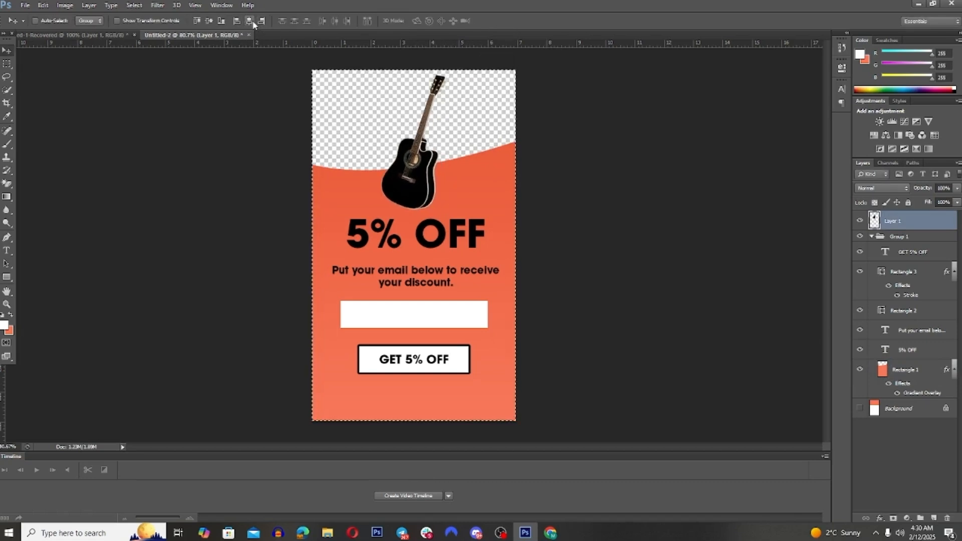
pyautogui.hotkey('ctrl', 'd')
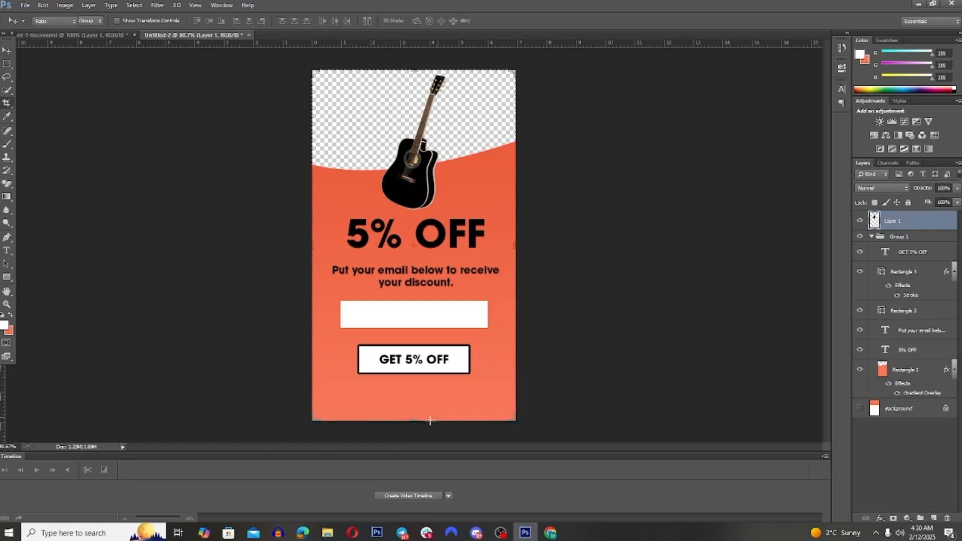
# Step: Crop away some of the coral space below the "GET 5% OFF" button
pyautogui.press('c')
pyautogui.moveTo(412, 423); pyautogui.dragTo(414, 411)
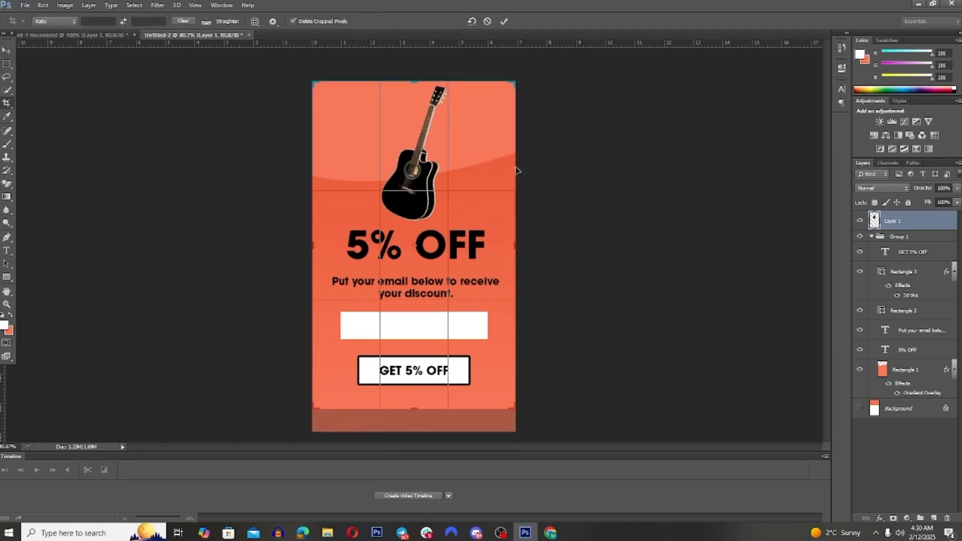
pyautogui.click(504, 22)
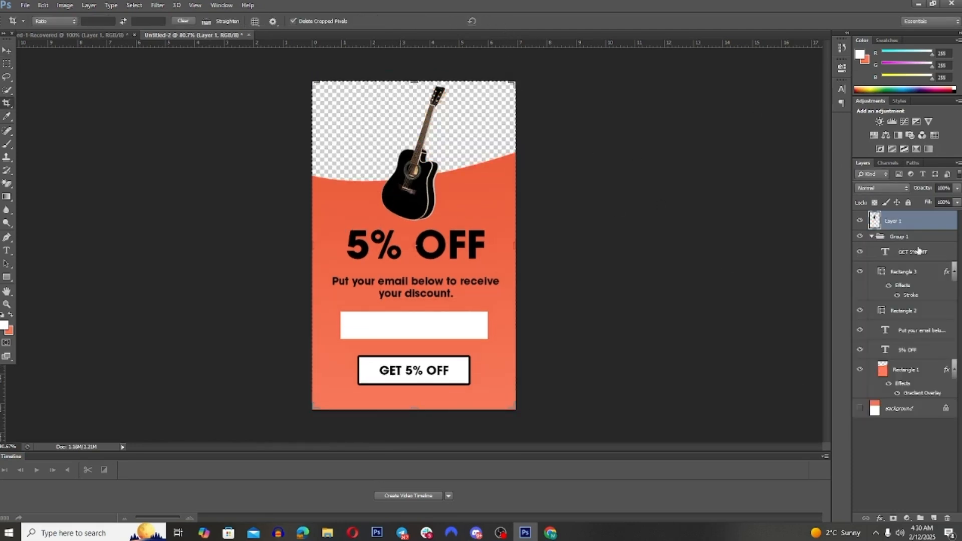
# Step: Collapse the group holding the form elements and select the guitar layer with the Move tool active
pyautogui.click(876, 237)
pyautogui.click(871, 236)
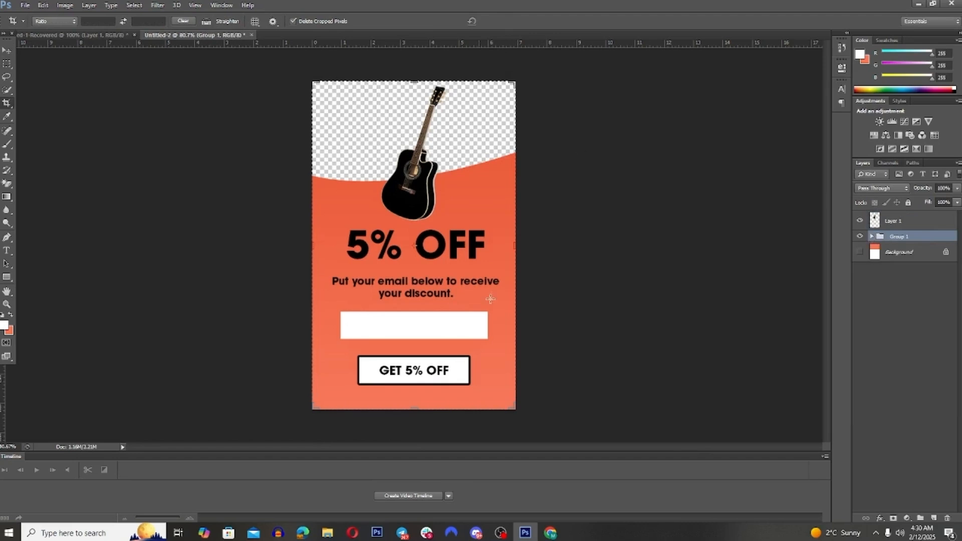
pyautogui.click(6, 51)
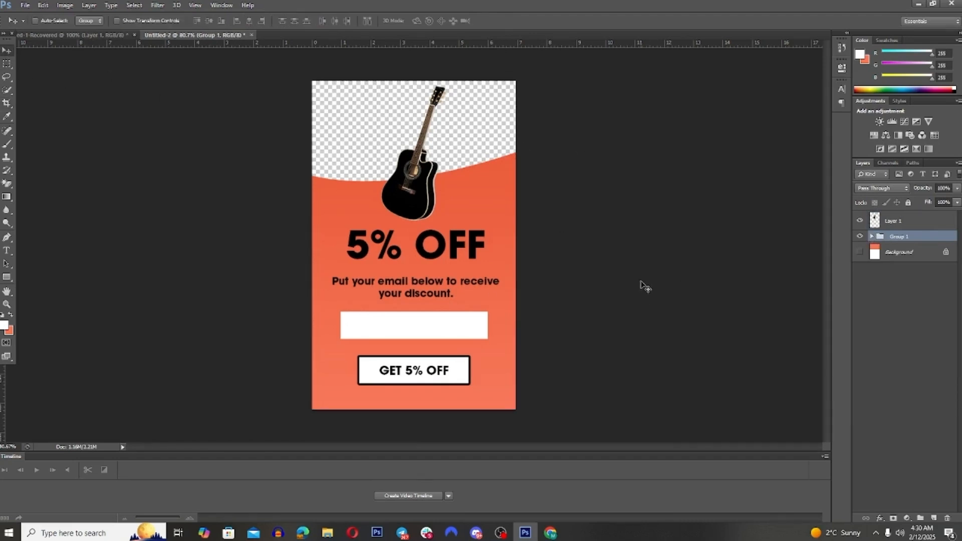
pyautogui.keyDown('shift'); pyautogui.click(896, 224); pyautogui.keyUp('shift')
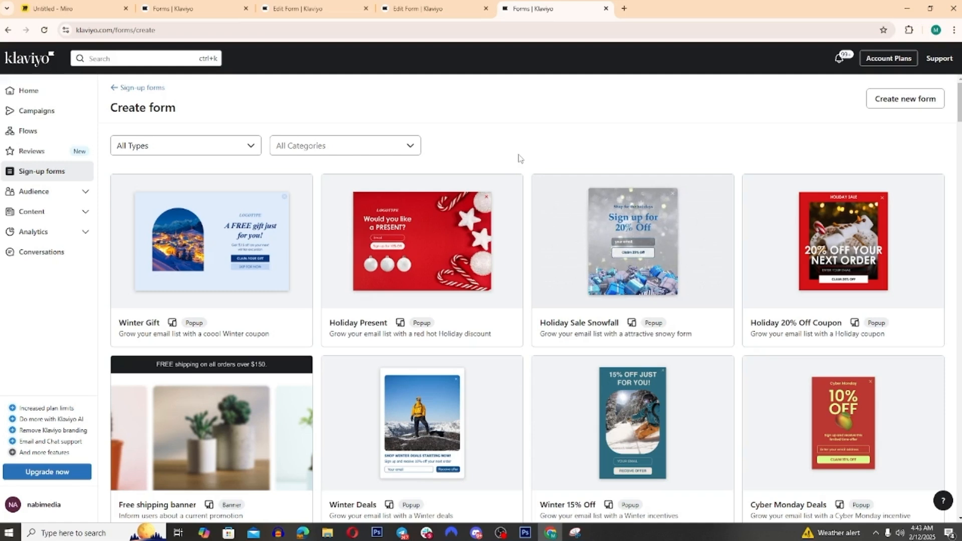
# Step: In Klaviyo, start a new sign-up form from scratch and name it "Test 7"
pyautogui.click(892, 103)
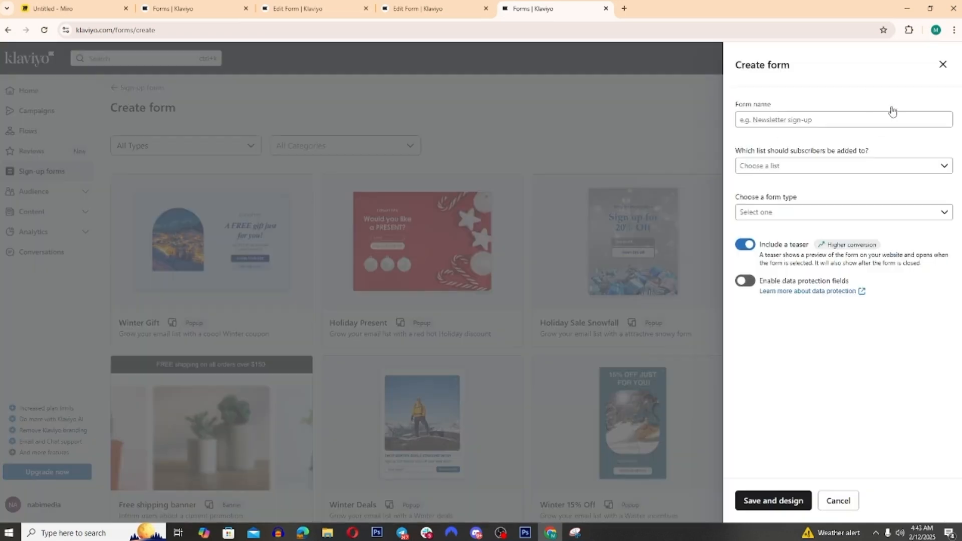
pyautogui.click(851, 126)
pyautogui.write('Test ')
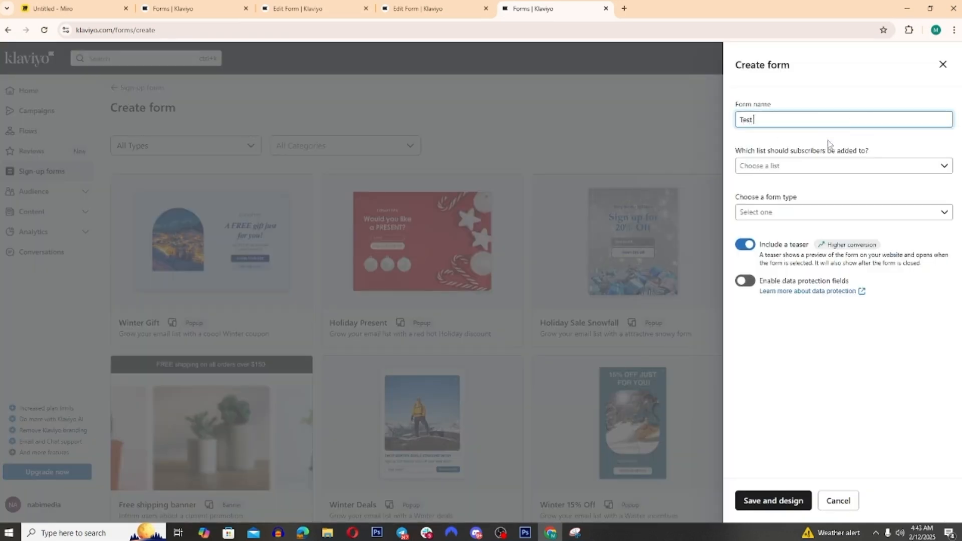
pyautogui.write('6')
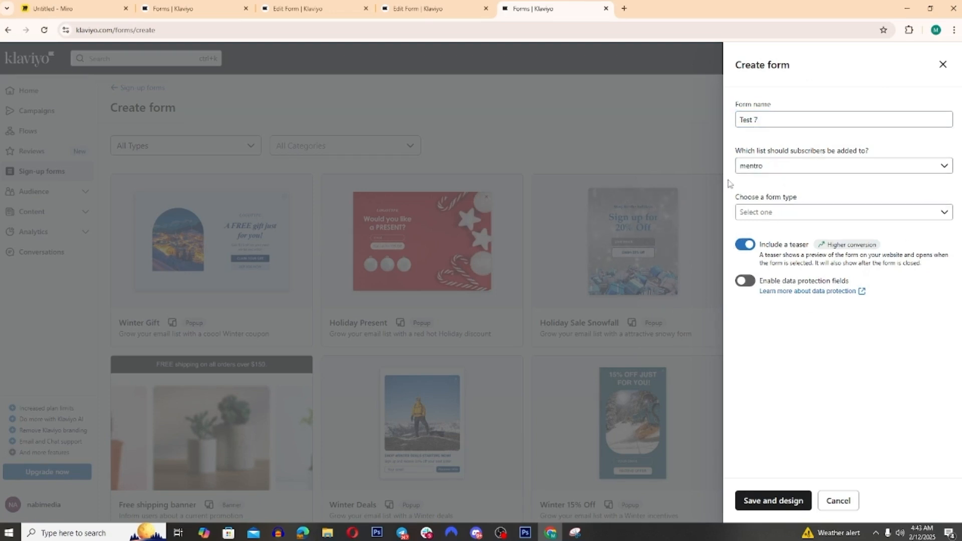
# Step: Create the form with the Popup type and delete its newsletter headline and the description text below it
pyautogui.click(821, 214)
pyautogui.click(826, 235)
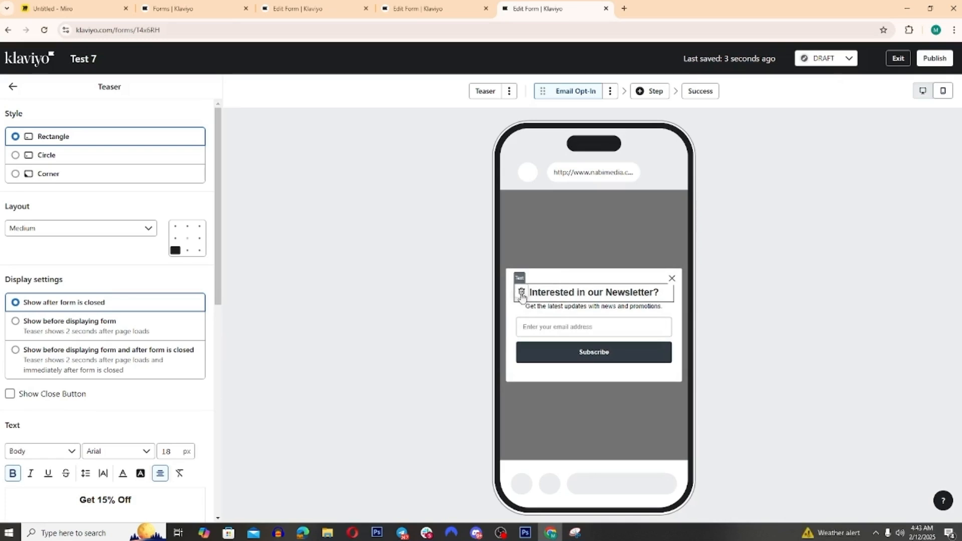
pyautogui.click(521, 295)
pyautogui.click(637, 309)
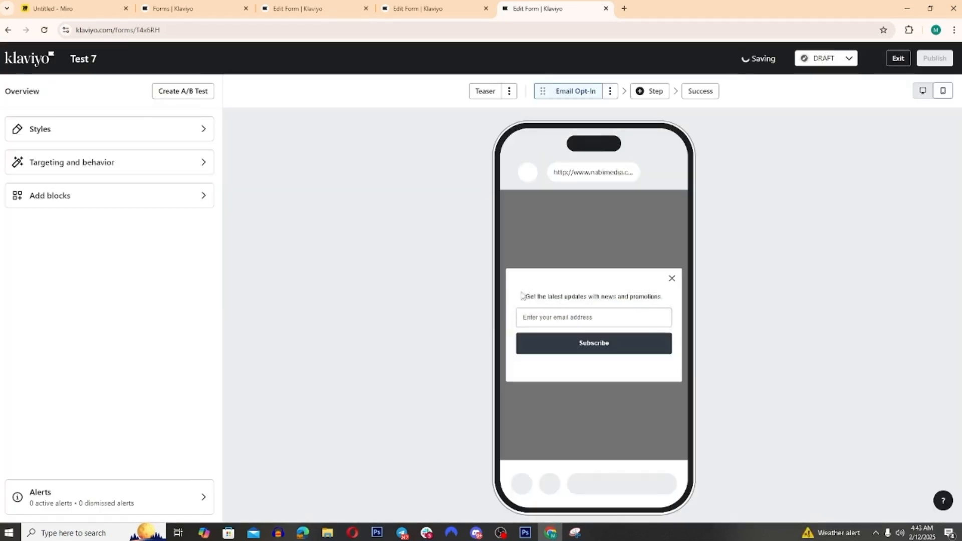
pyautogui.click(522, 296)
pyautogui.click(643, 309)
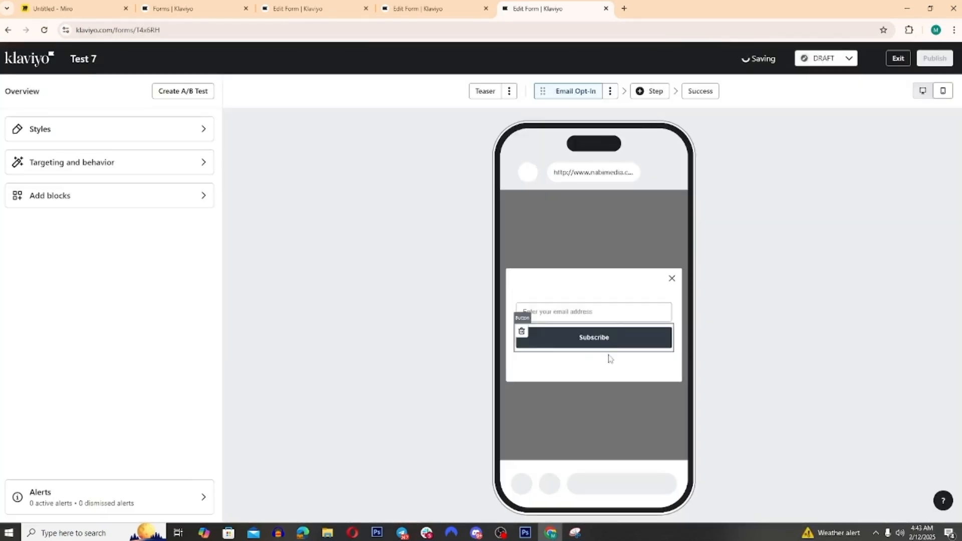
# Step: Add an image block to the form and place it above the email field
pyautogui.click(119, 199)
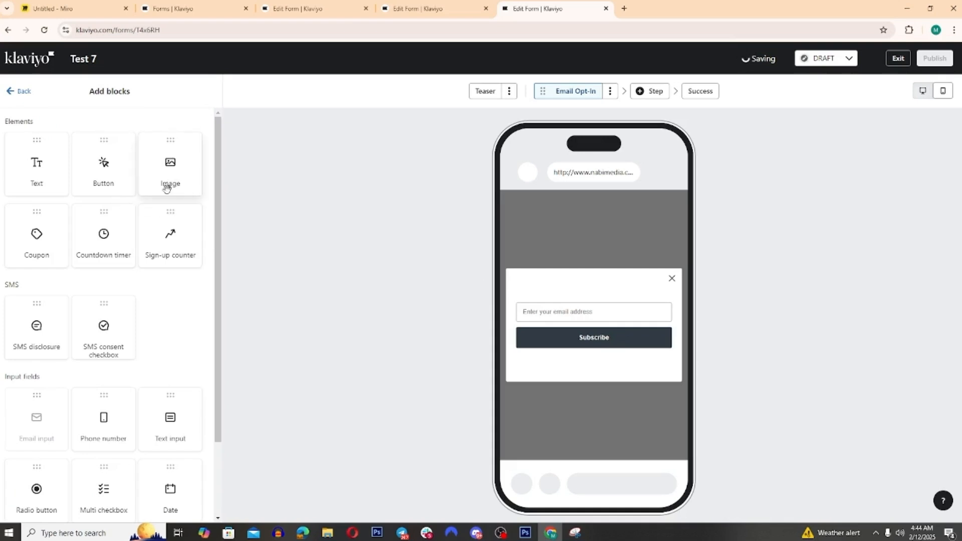
pyautogui.moveTo(167, 187)
pyautogui.mouseDown()
pyautogui.moveTo(629, 335)
pyautogui.moveTo(626, 311)
pyautogui.mouseUp()
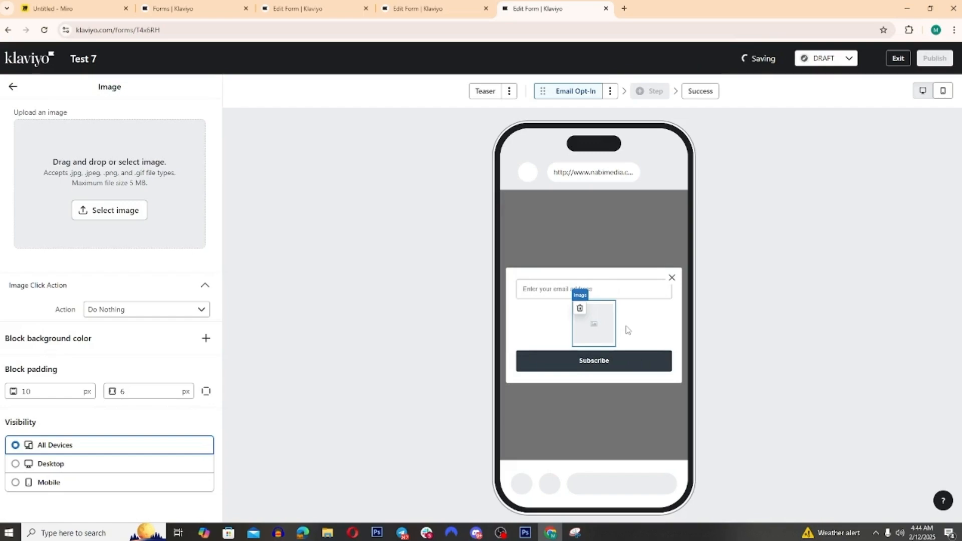
# Step: Switch to Photoshop, hide Layer 2 in Untitled-3 and bring up the Untitled-2 document
pyautogui.click(525, 532)
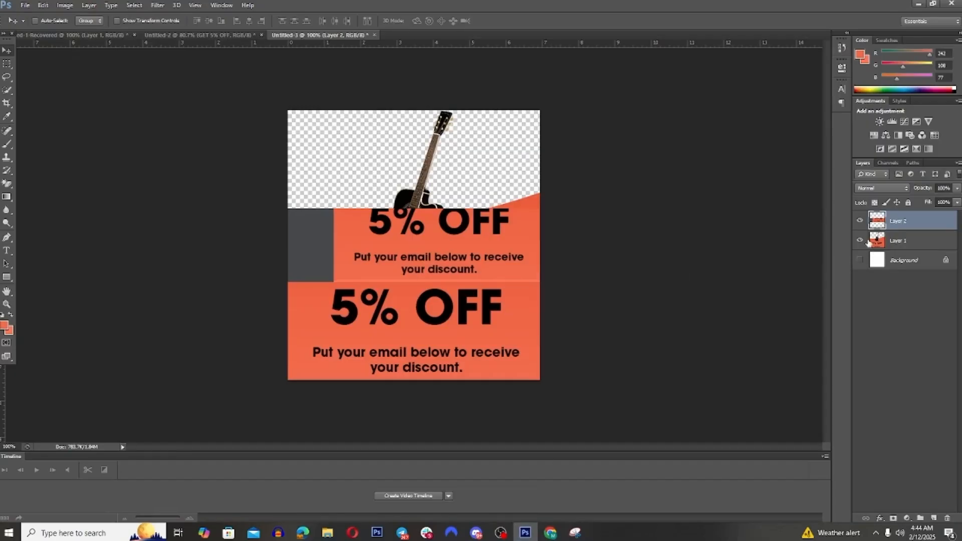
pyautogui.click(858, 223)
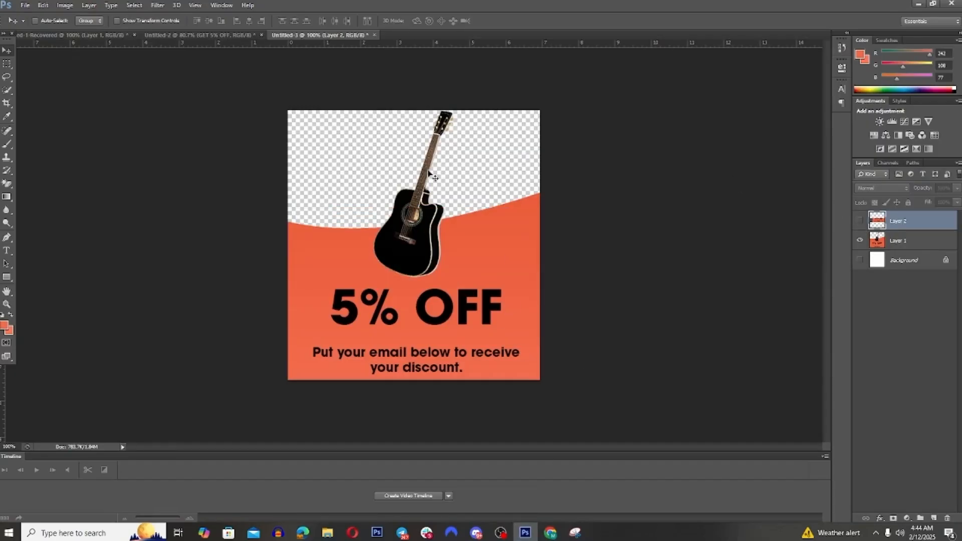
pyautogui.click(219, 37)
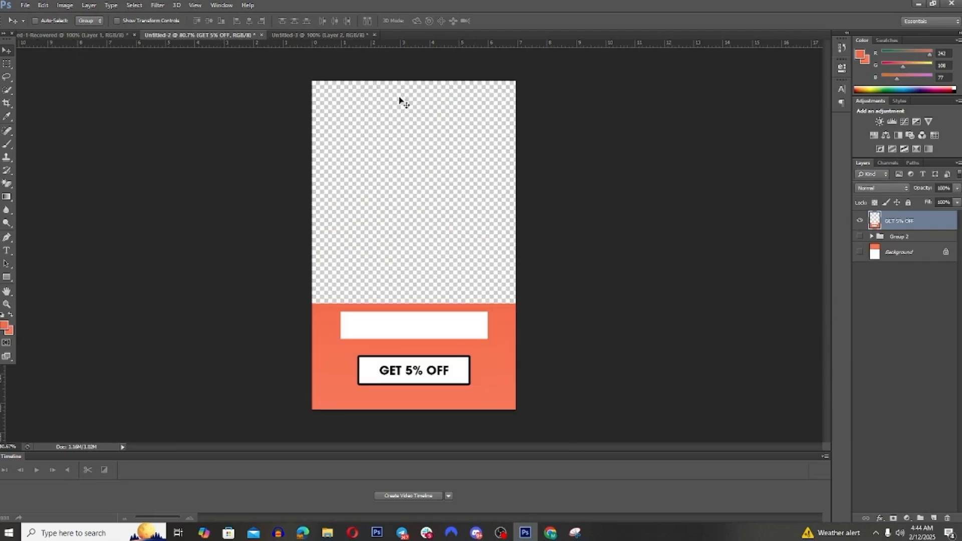
# Step: Hide the GET 5% OFF layer, show Group 2 and merge a duplicate of that group into a single layer
pyautogui.click(860, 222)
pyautogui.click(860, 237)
pyautogui.click(891, 239)
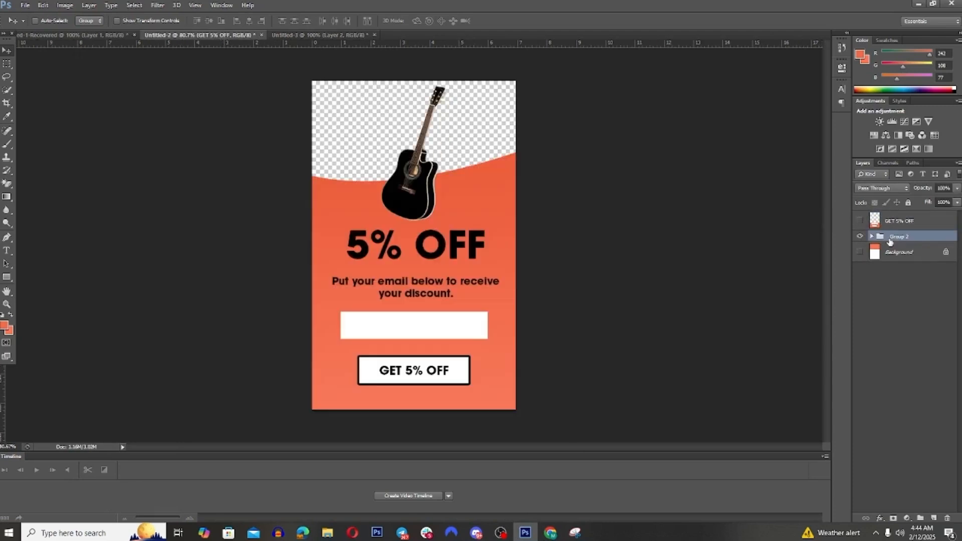
pyautogui.hotkey('ctrl', 'j')
pyautogui.hotkey('ctrl', 'e')
# Step: Cut everything above the white email box from the merged layer, using a full-width rectangular selection
pyautogui.click(6, 64)
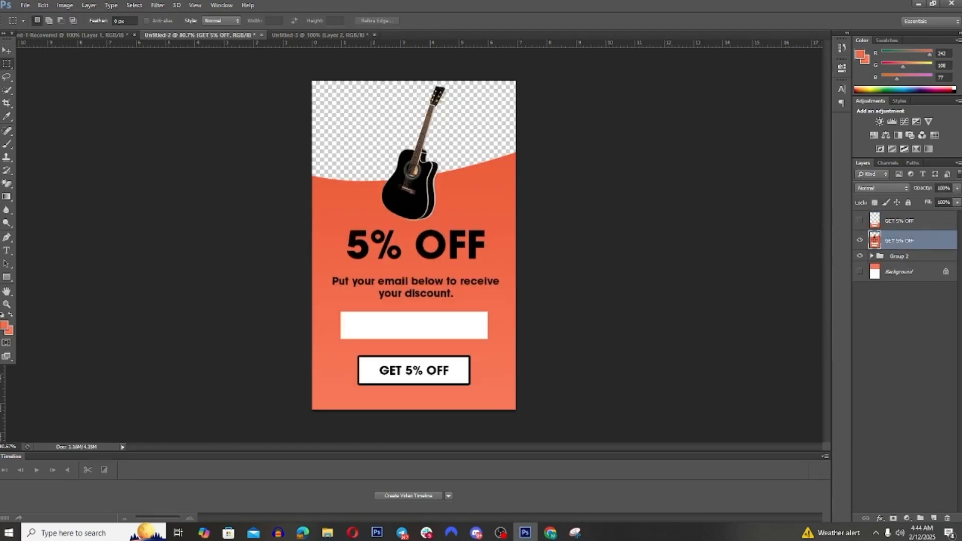
pyautogui.moveTo(259, 75); pyautogui.dragTo(689, 302)
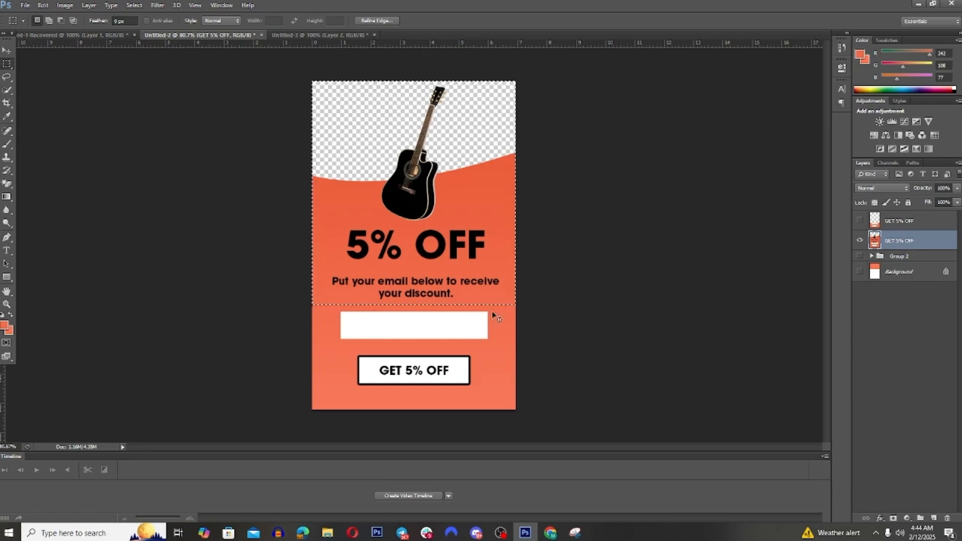
pyautogui.press('Delete')
# Step: Create a new 500 × 539 pixel document with a white background, paste the cut artwork and start saving it with Save As
pyautogui.click(25, 5)
pyautogui.click(30, 16)
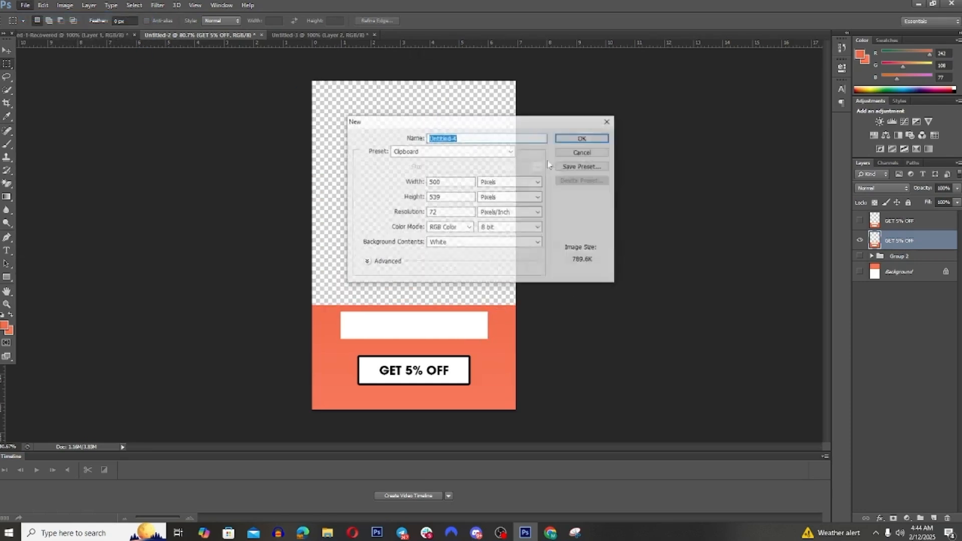
pyautogui.click(571, 142)
pyautogui.hotkey('ctrl', 'v')
pyautogui.click(25, 5)
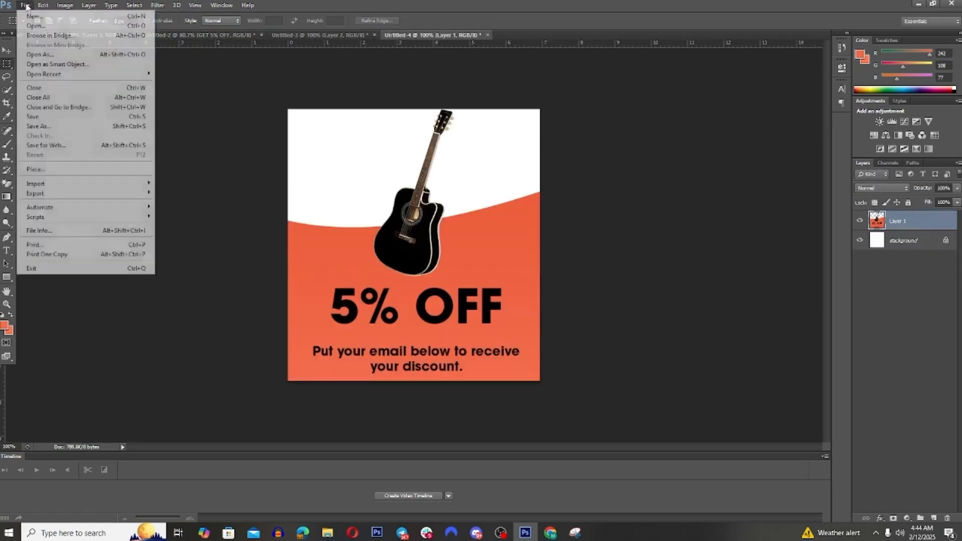
pyautogui.click(45, 126)
pyautogui.click(608, 289)
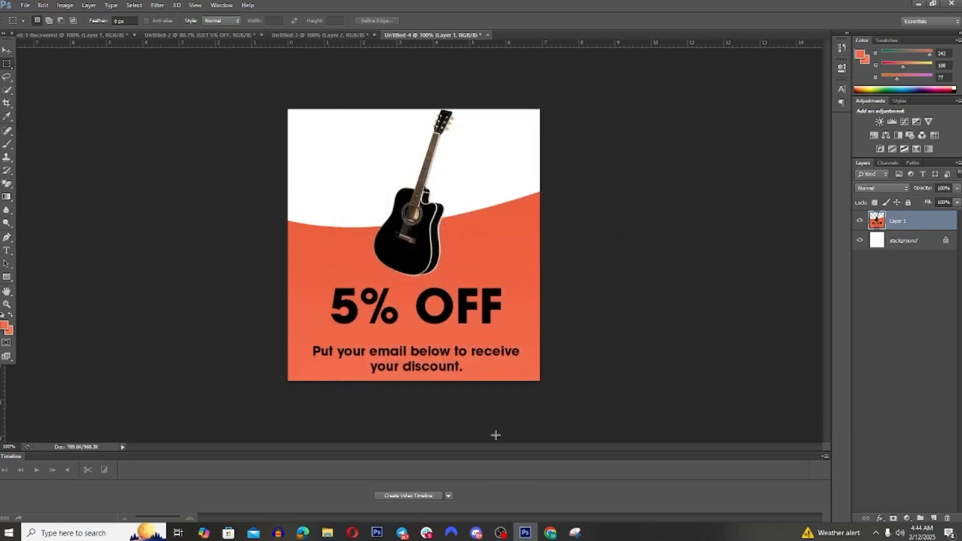
# Step: Switch back to Klaviyo and upload the "Pop up.3" graphic into the form's image block
pyautogui.click(556, 531)
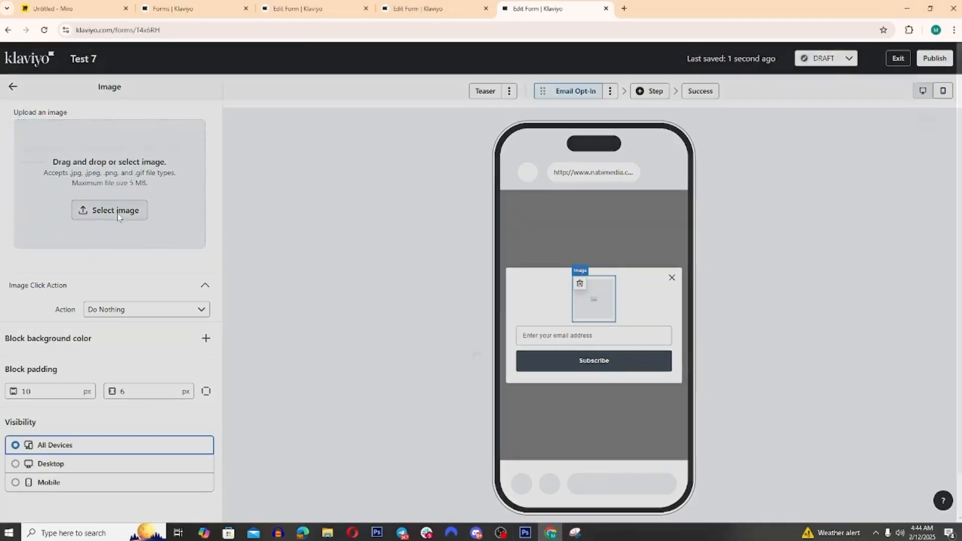
pyautogui.click(118, 211)
pyautogui.click(101, 111)
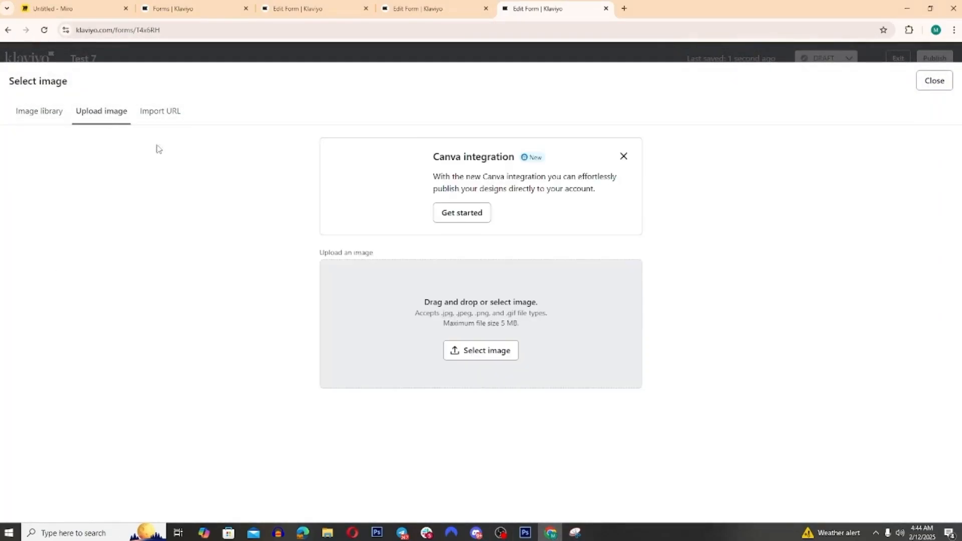
pyautogui.click(605, 383)
pyautogui.doubleClick(594, 188)
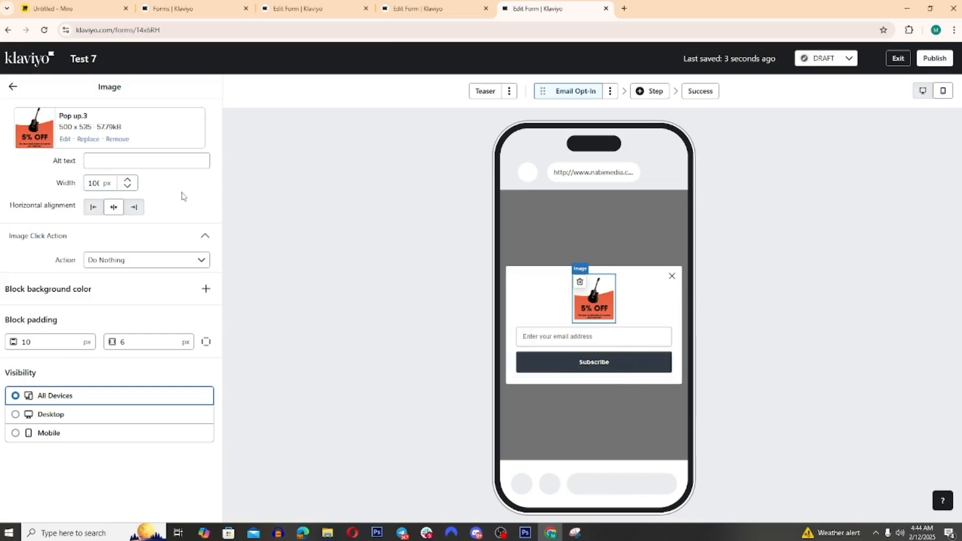
# Step: Set the image width to 500 px and return to the form overview
pyautogui.doubleClick(92, 185)
pyautogui.write('500')
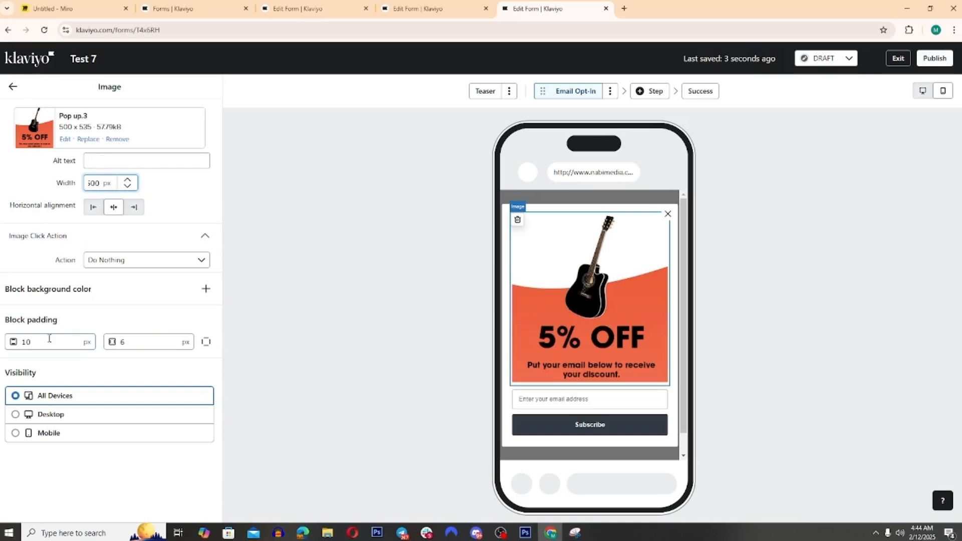
pyautogui.click(12, 86)
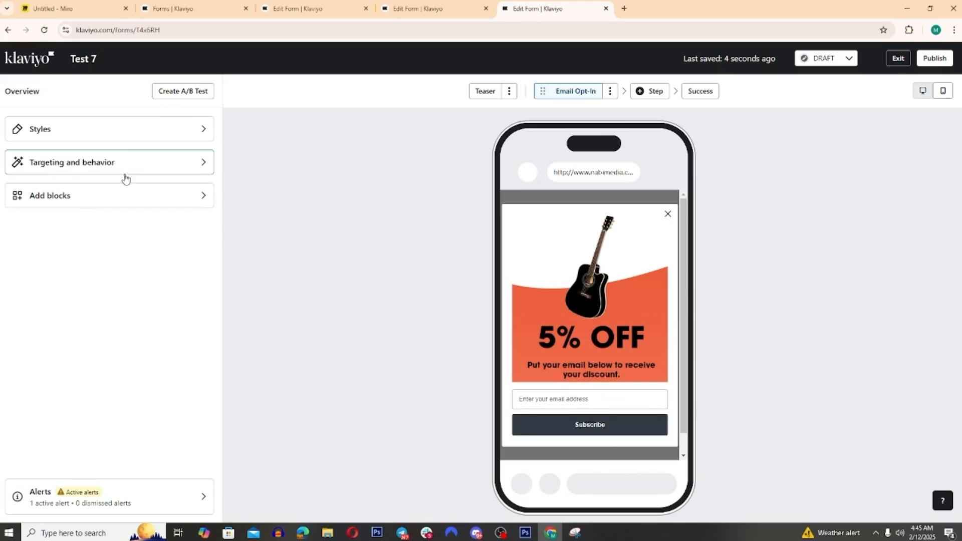
# Step: Make the form's background color fully transparent by setting its opacity to 0 in the form styles
pyautogui.click(139, 201)
pyautogui.click(21, 92)
pyautogui.click(93, 135)
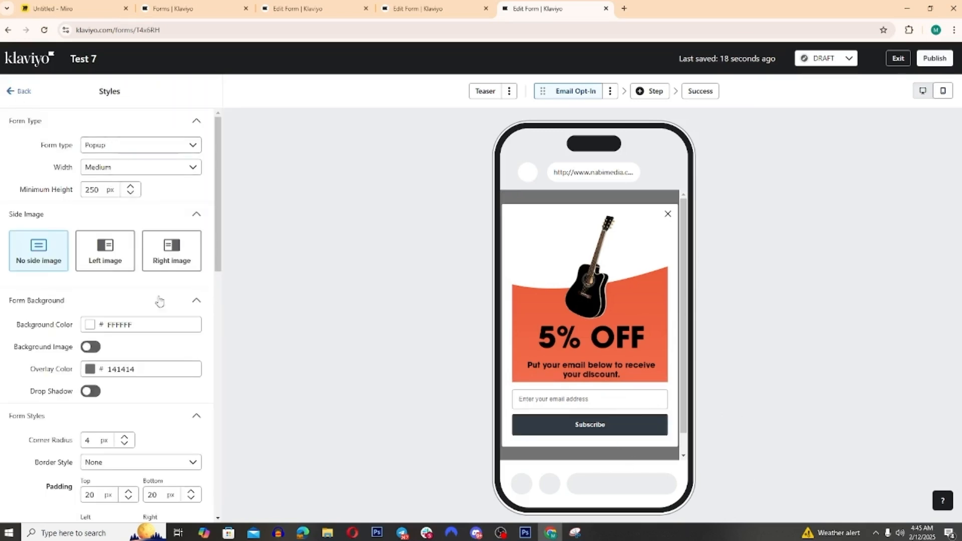
pyautogui.moveTo(154, 324); pyautogui.dragTo(98, 318)
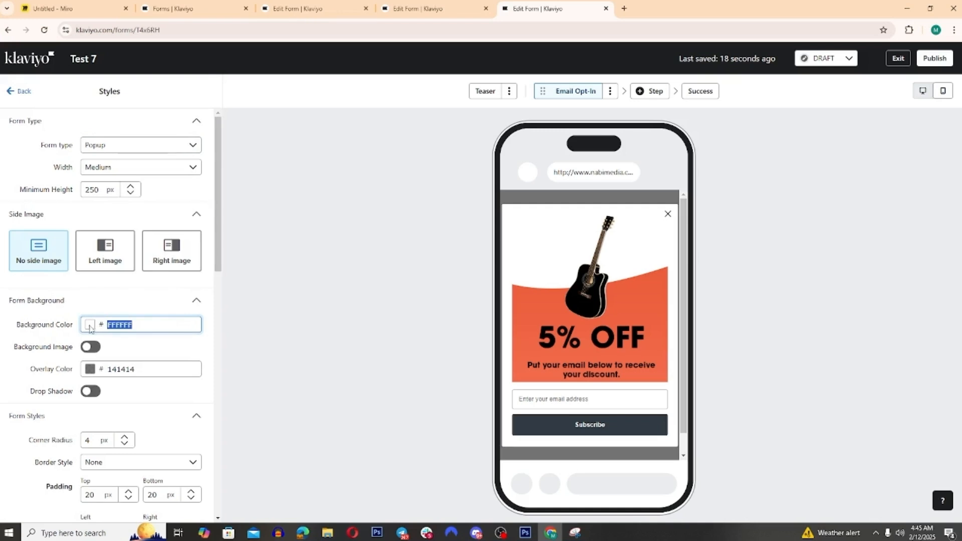
pyautogui.click(90, 326)
pyautogui.click(88, 433)
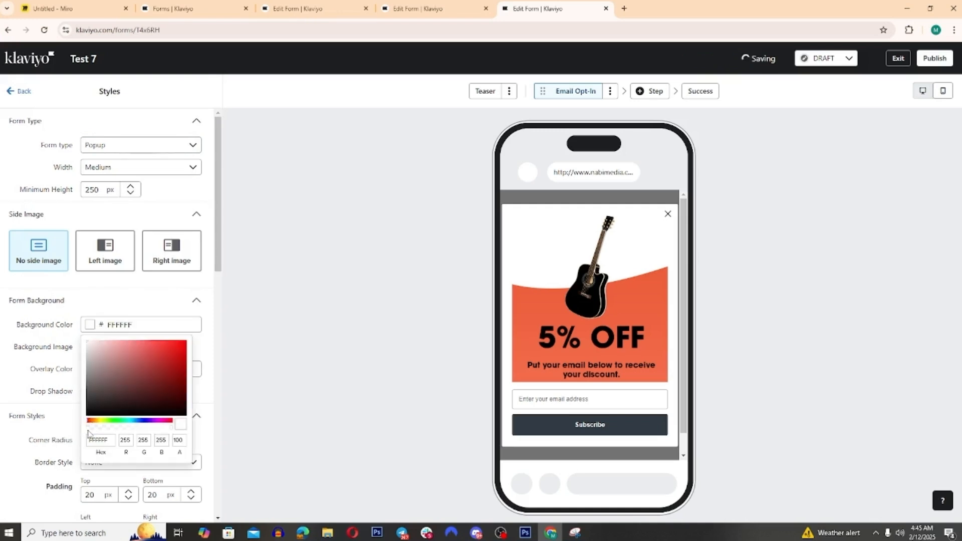
pyautogui.click(89, 432)
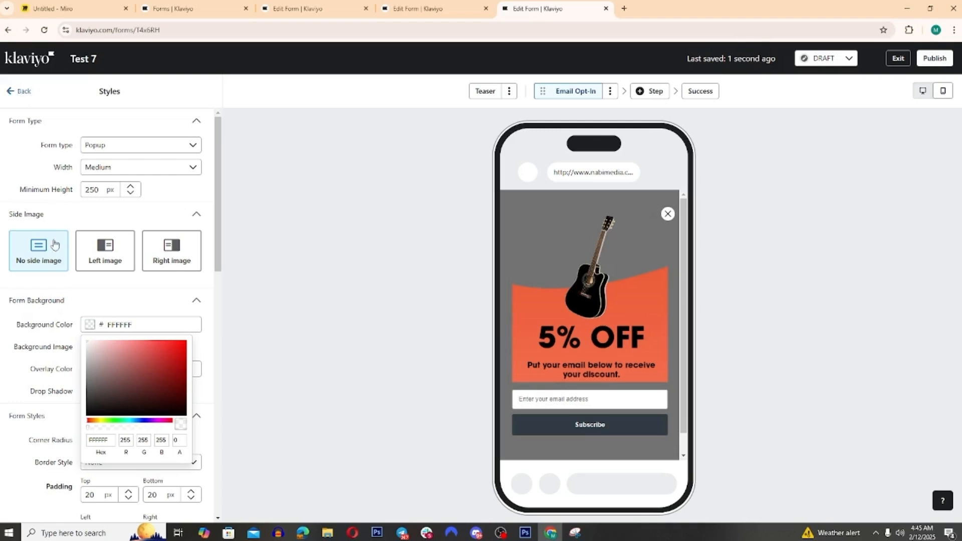
pyautogui.click(25, 92)
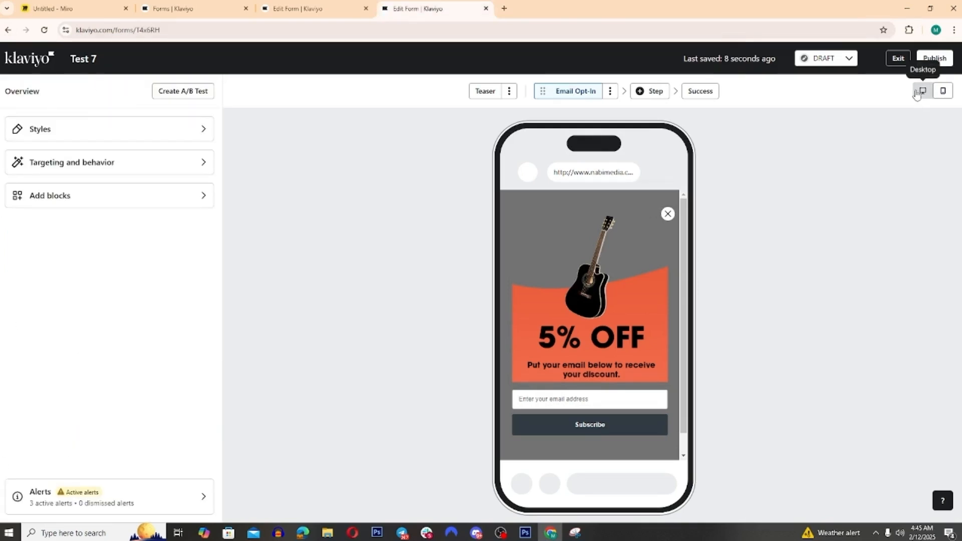
# Step: Preview the form in the desktop and mobile views, ending on the desktop view
pyautogui.click(916, 94)
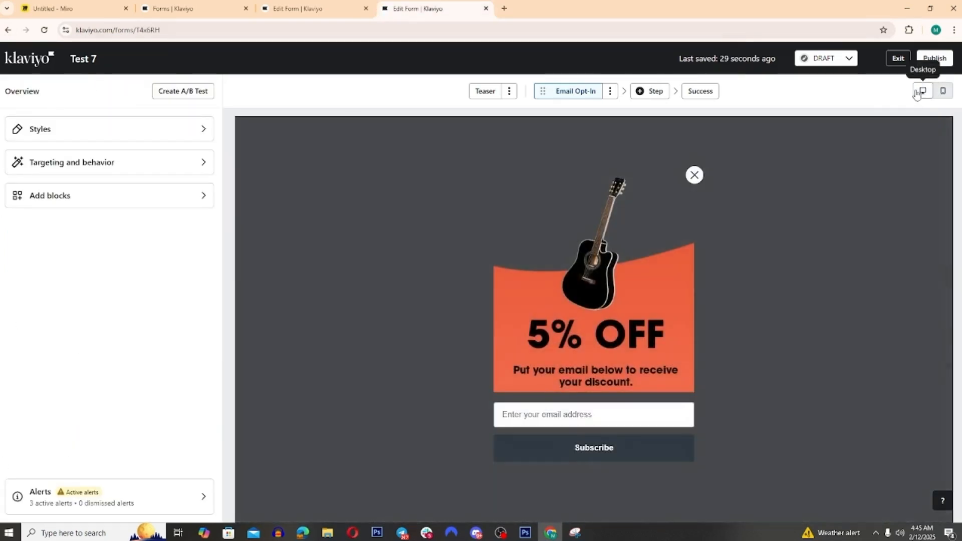
pyautogui.click(942, 91)
pyautogui.click(922, 91)
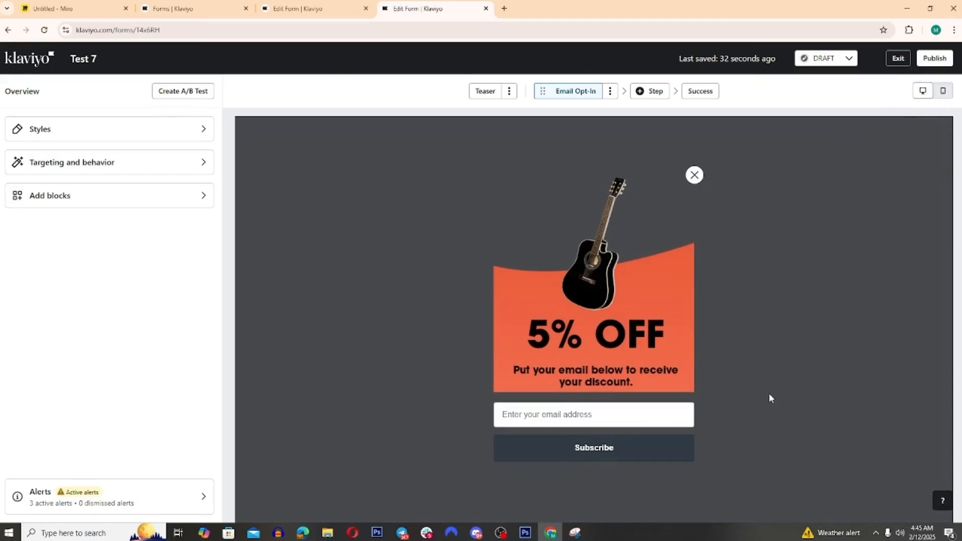
pyautogui.hotkey('alt', 'Tab')
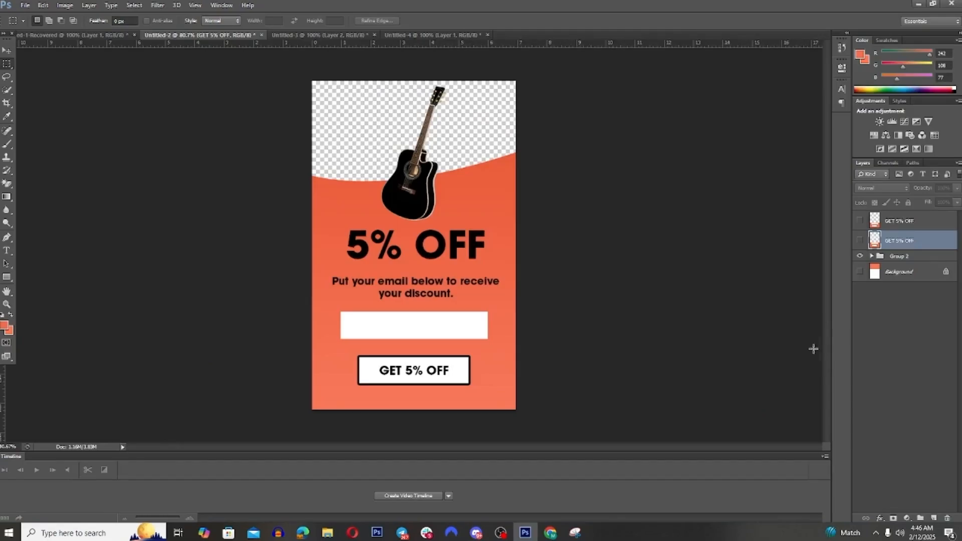
pyautogui.moveTo(339, 313); pyautogui.dragTo(493, 340)
pyautogui.hotkey('alt', 'Tab')
pyautogui.click(677, 406)
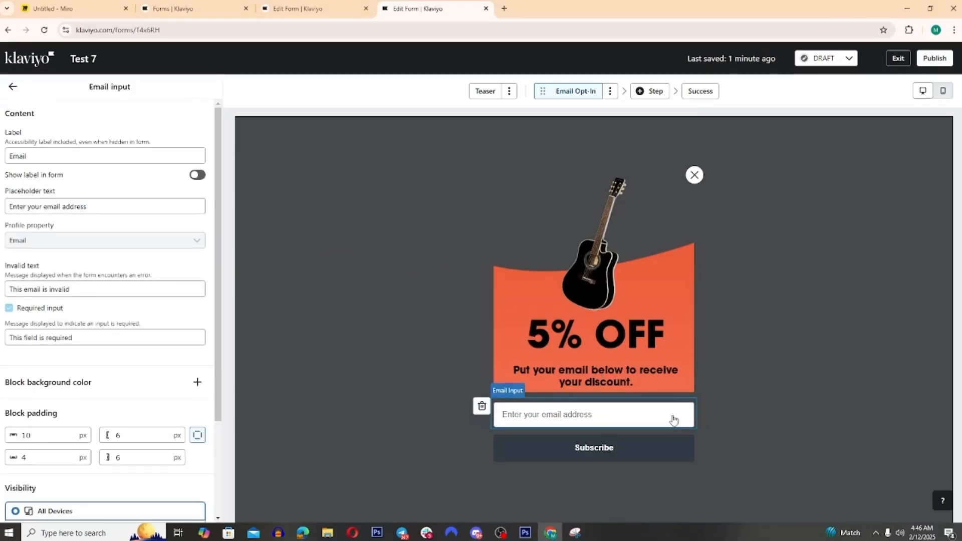
pyautogui.click(198, 382)
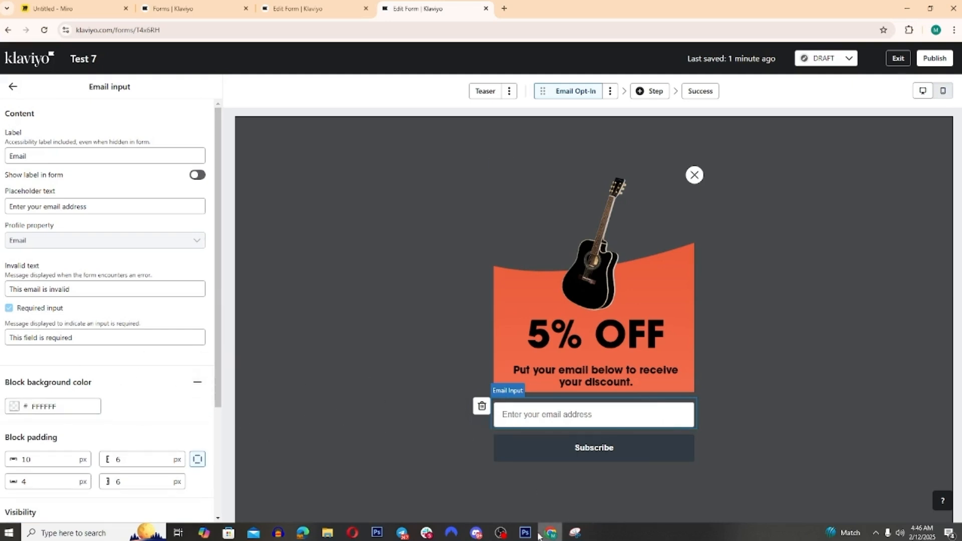
pyautogui.click(12, 87)
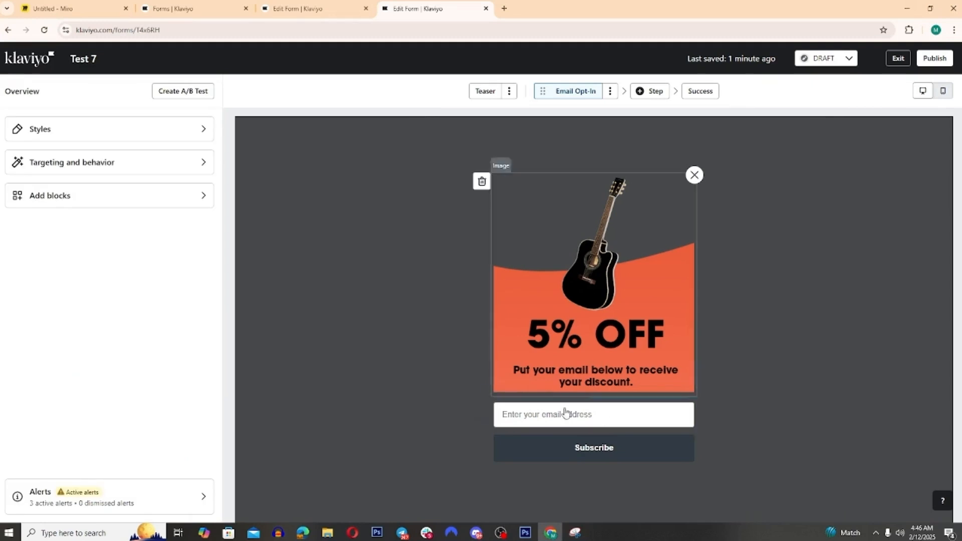
# Step: Capture the coral part of the form preview with Snipping Tool and circle a spot of coral background below the text
pyautogui.click(585, 535)
pyautogui.hotkey('ctrl', 'n')
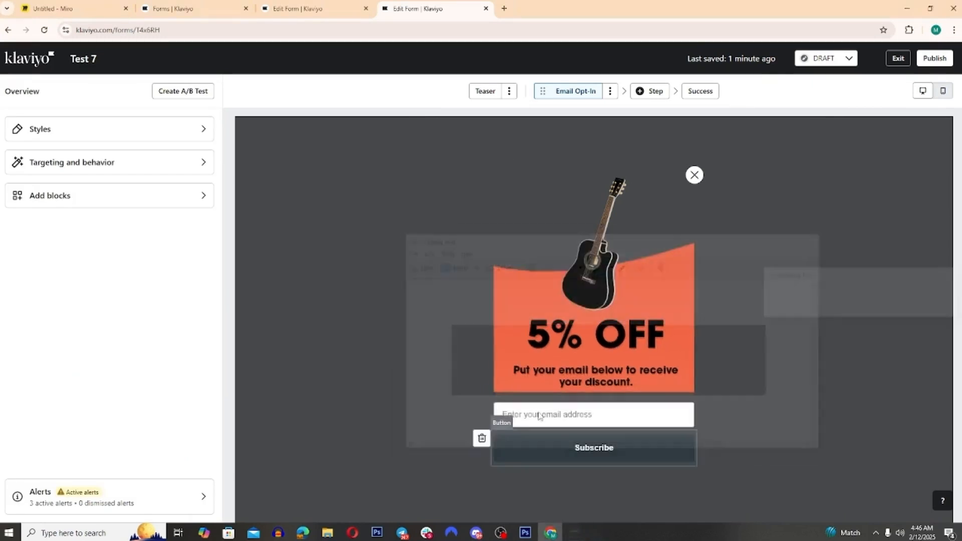
pyautogui.moveTo(402, 248); pyautogui.dragTo(775, 393)
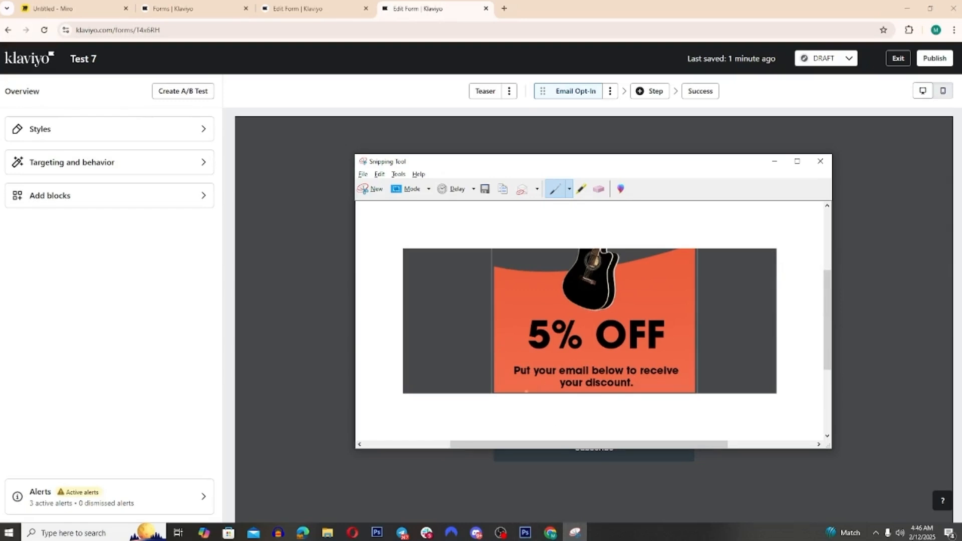
pyautogui.click(560, 472)
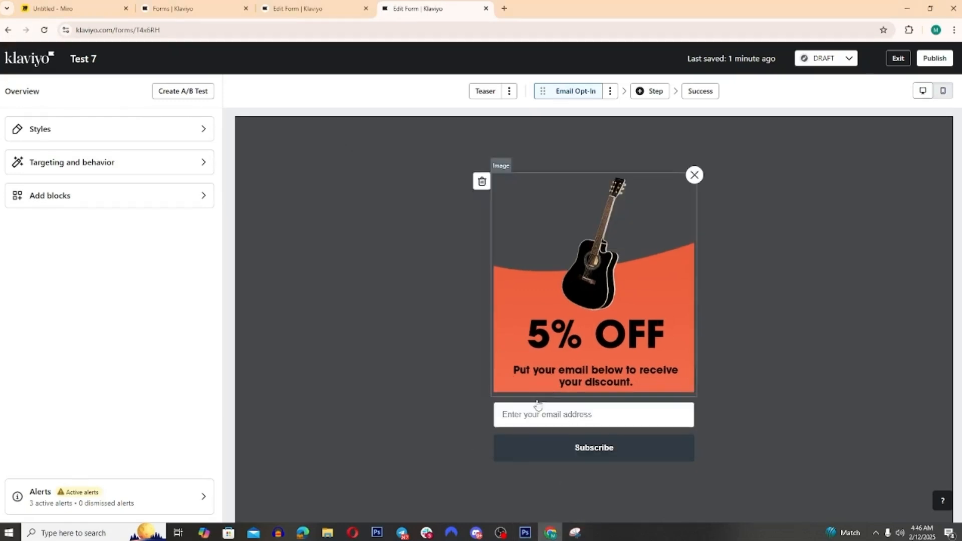
pyautogui.click(13, 86)
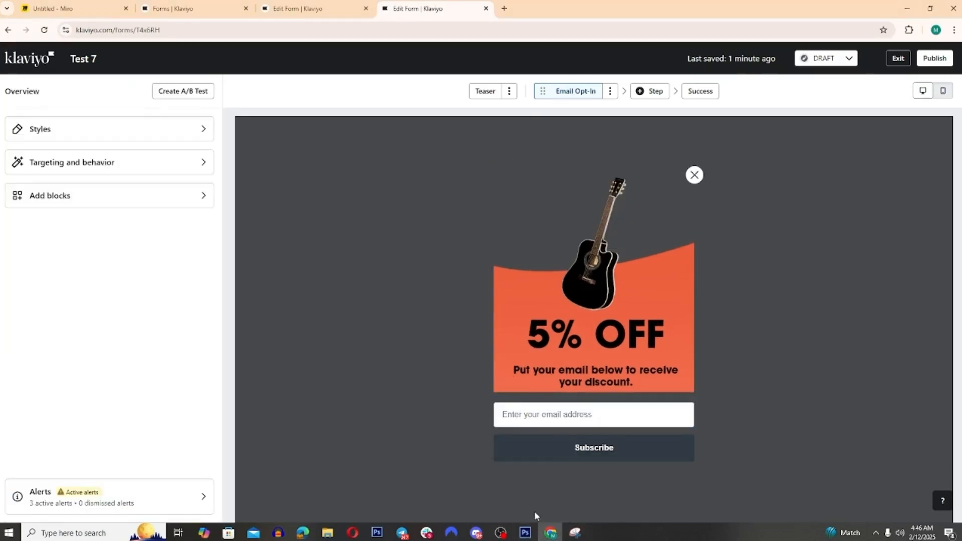
# Step: Switch to Photoshop, paste the form capture into the pop-up design, and copy the hex code F26C4D of its coral color
pyautogui.click(525, 532)
pyautogui.hotkey('ctrl', 'v')
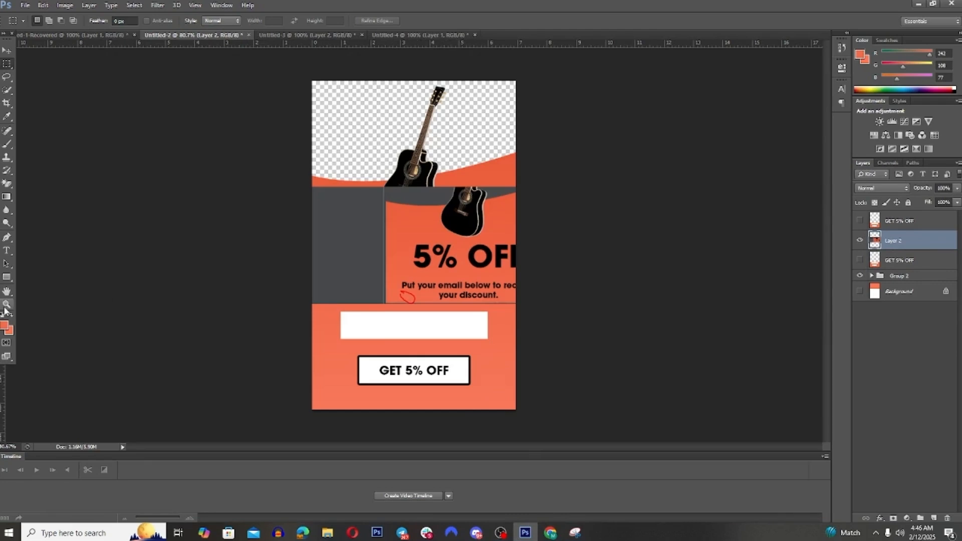
pyautogui.click(5, 325)
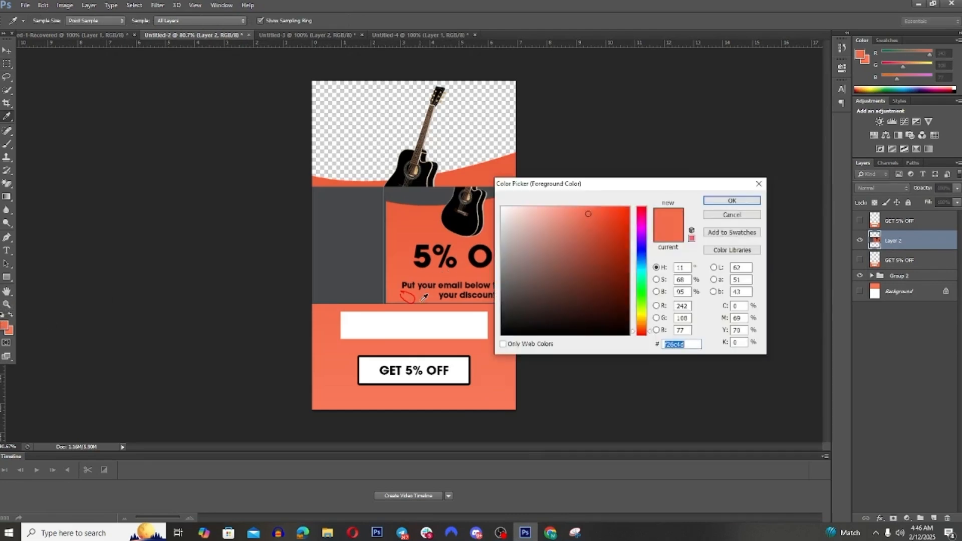
pyautogui.rightClick(676, 344)
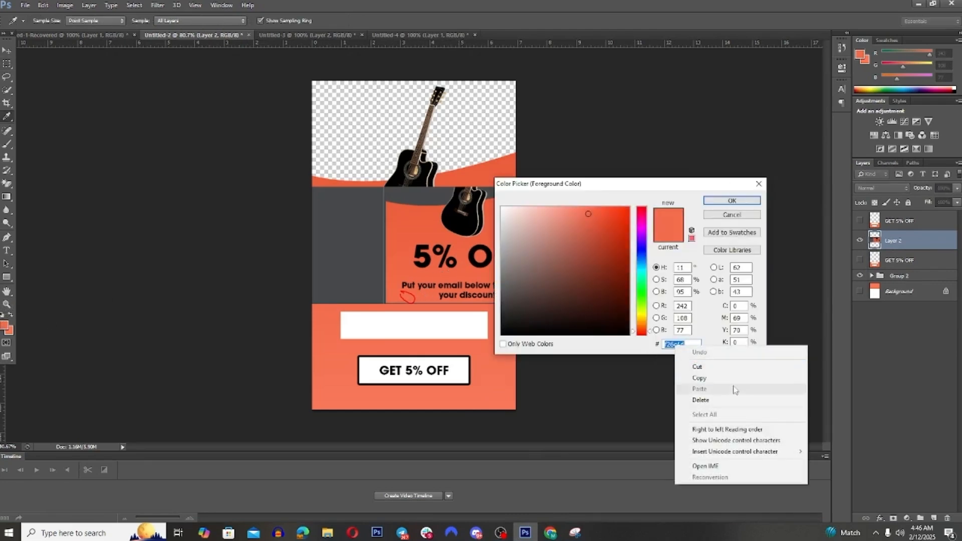
pyautogui.click(699, 378)
pyautogui.click(732, 201)
# Step: Back in Klaviyo, give the email input block the copied coral block background color F26C4D
pyautogui.click(550, 532)
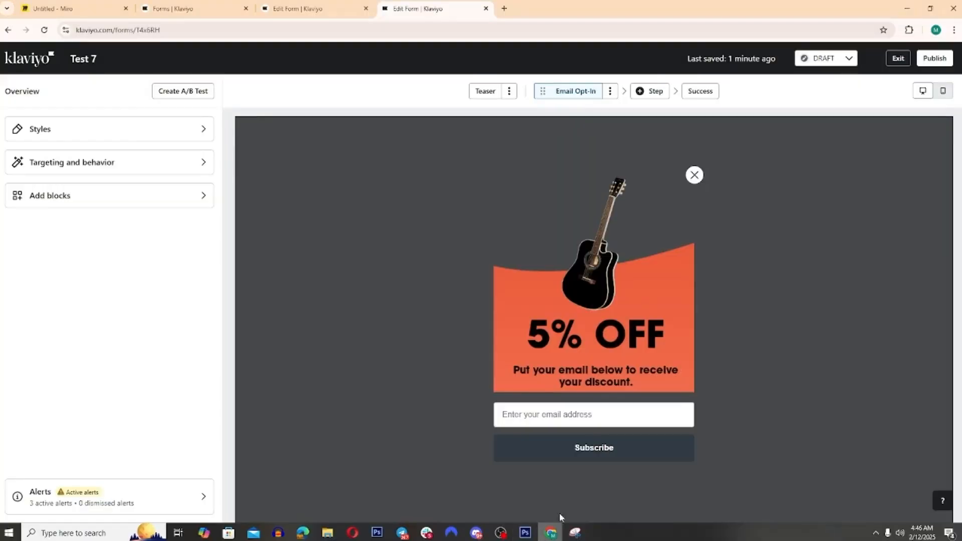
pyautogui.click(588, 414)
pyautogui.scroll(-3, 133, 370)
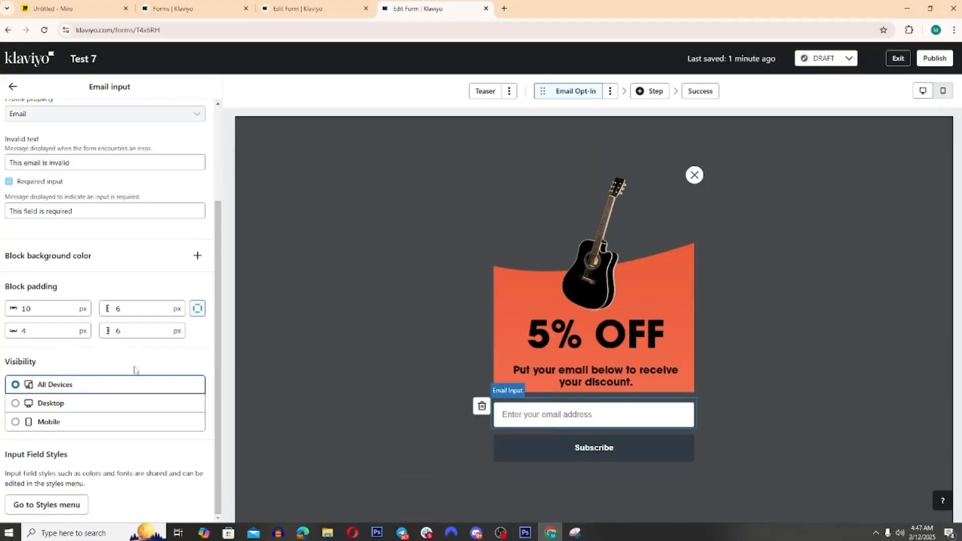
pyautogui.scroll(2, 133, 370)
pyautogui.click(198, 307)
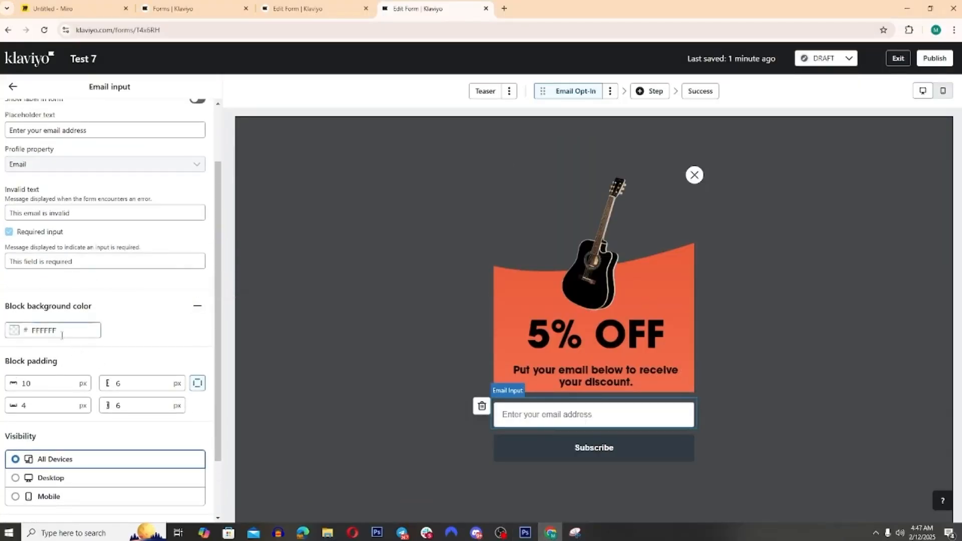
pyautogui.moveTo(62, 331); pyautogui.dragTo(10, 322)
pyautogui.hotkey('ctrl', 'v')
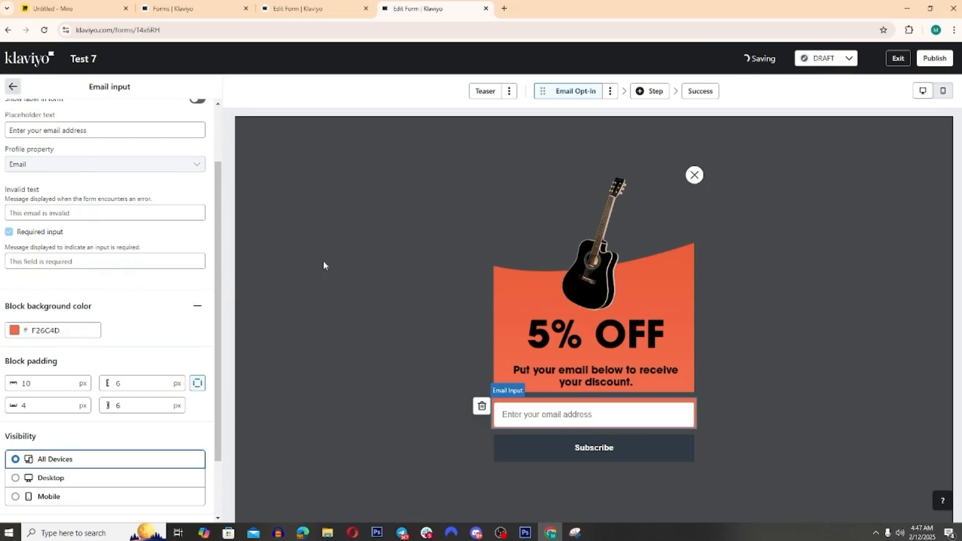
pyautogui.click(324, 264)
# Step: Set the guitar image block's vertical and horizontal padding to 0 px and return to the form overview
pyautogui.click(573, 376)
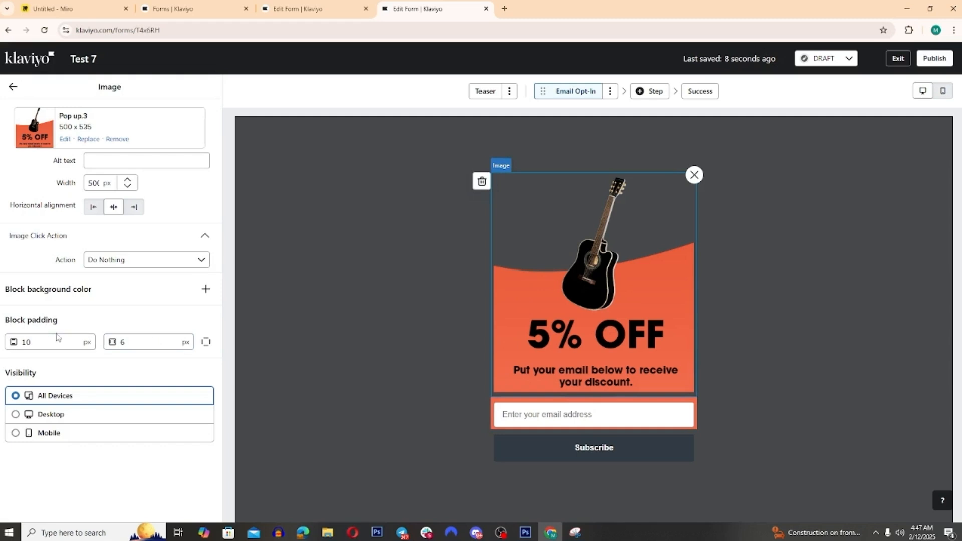
pyautogui.moveTo(59, 341); pyautogui.dragTo(1, 336)
pyautogui.write('0')
pyautogui.doubleClick(145, 342)
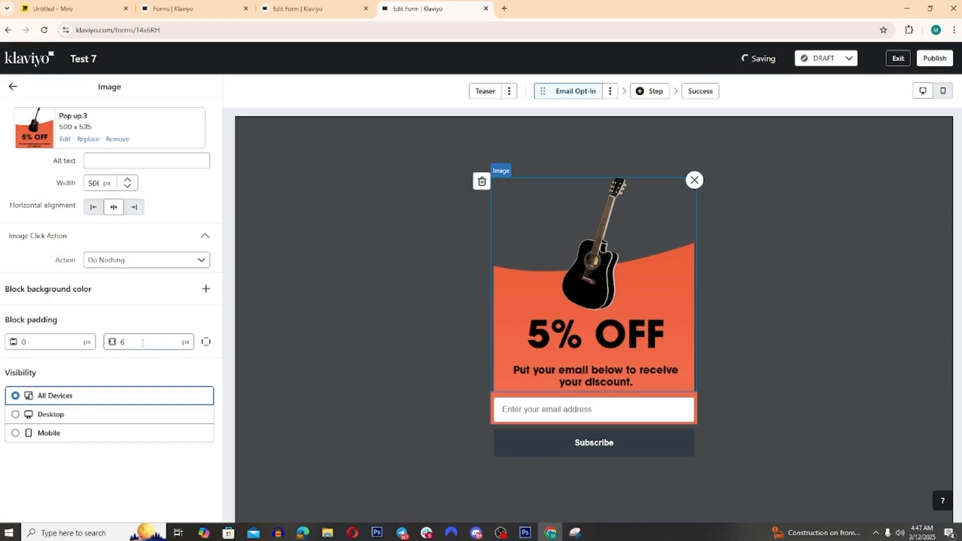
pyautogui.write('0')
pyautogui.click(12, 89)
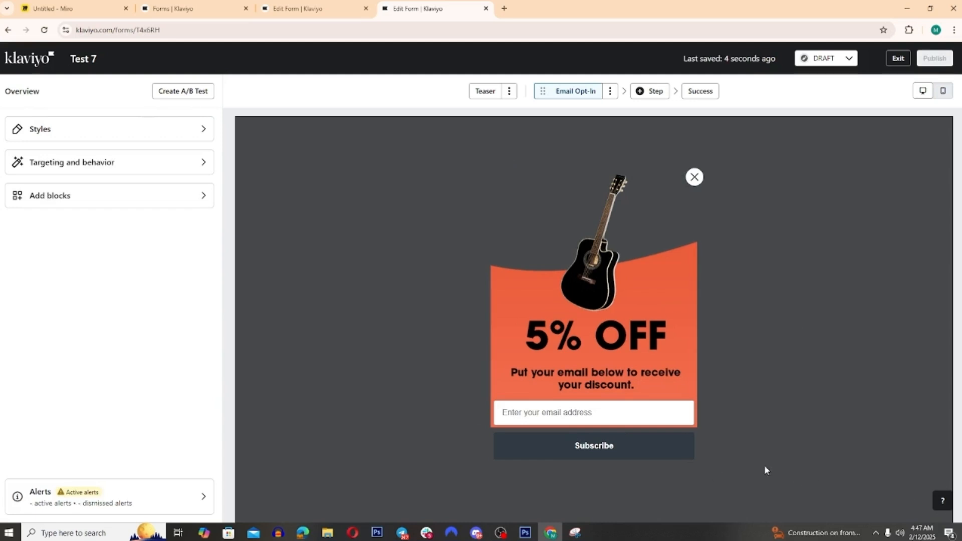
# Step: Set the Subscribe button block's background color to the coral F26C4D
pyautogui.click(604, 441)
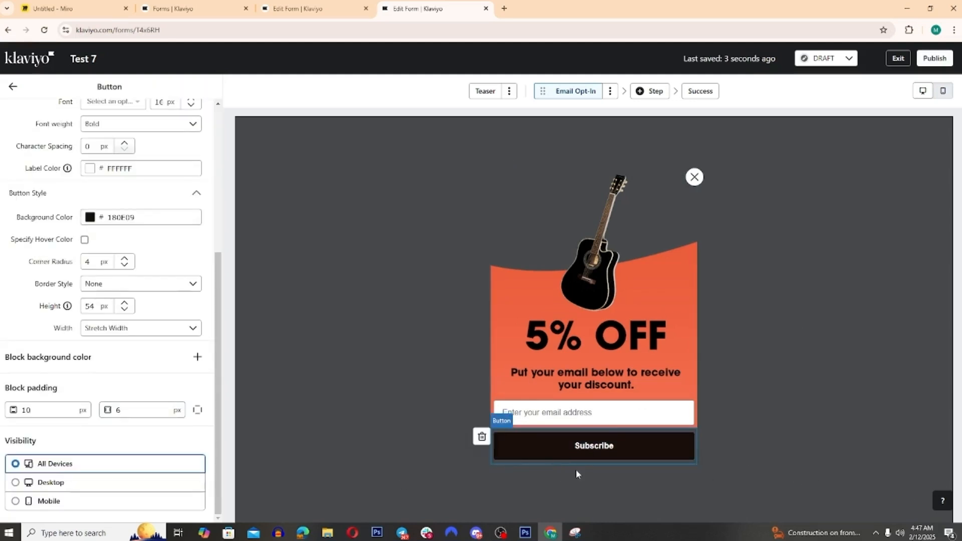
pyautogui.click(525, 440)
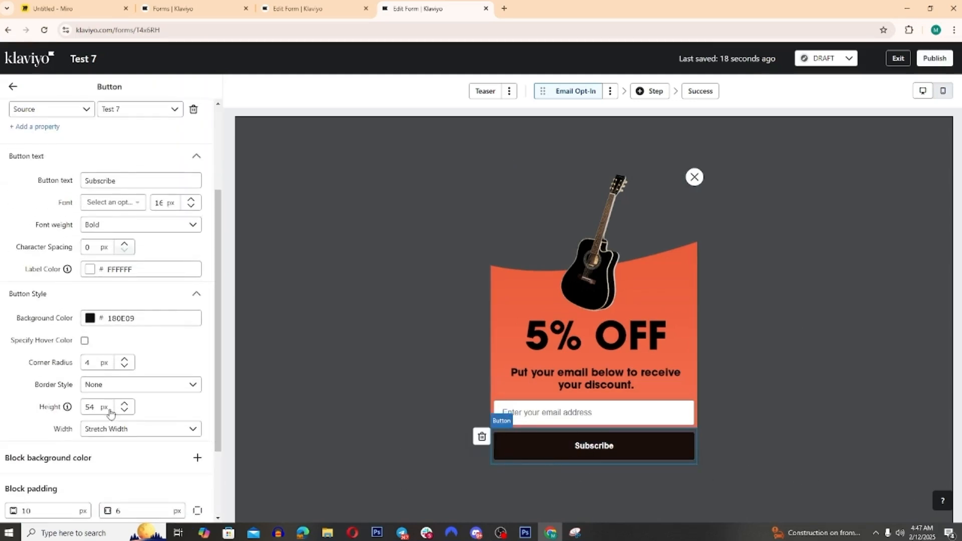
pyautogui.scroll(-5, 116, 391)
pyautogui.click(197, 358)
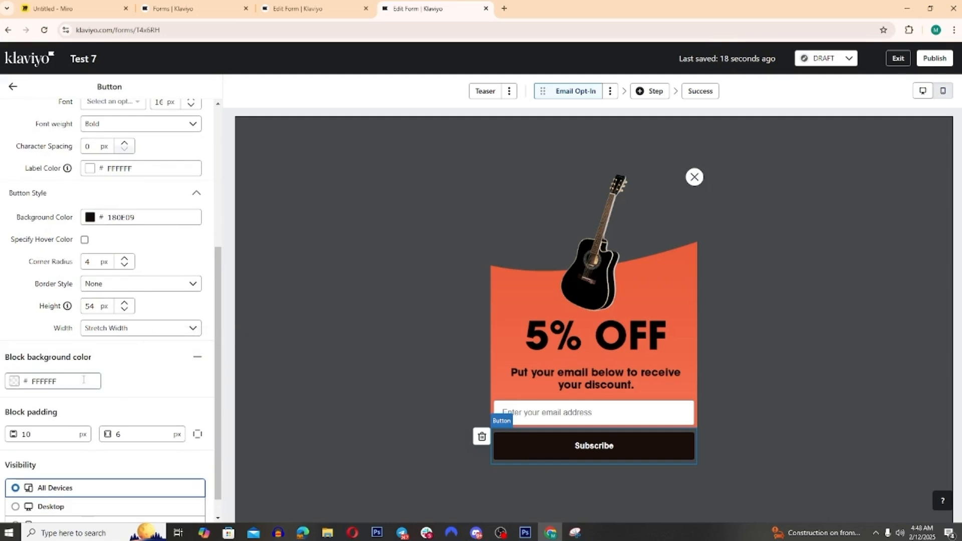
pyautogui.moveTo(83, 381); pyautogui.dragTo(32, 382)
pyautogui.hotkey('ctrl', 'v')
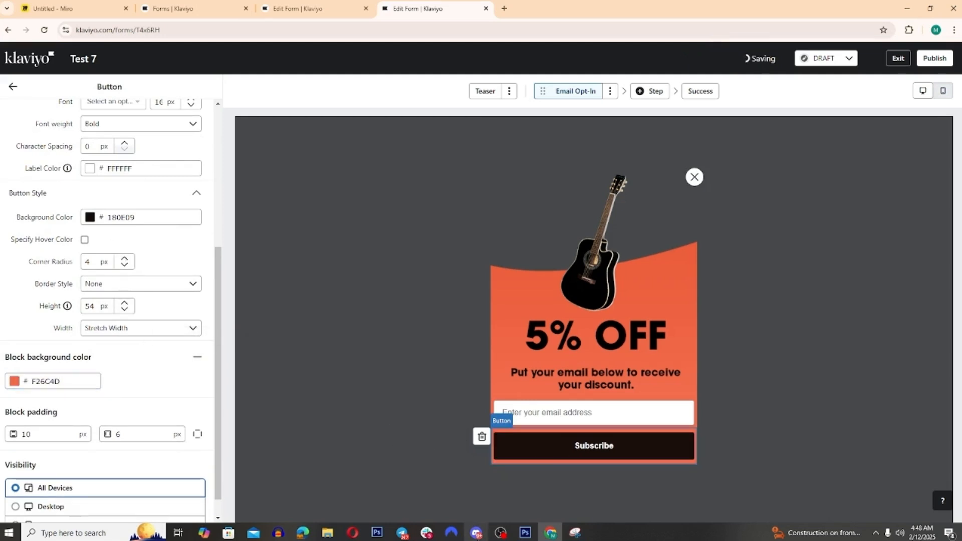
# Step: Check the button in the Photoshop design and change the form button's own background color to off-white FAFAFA
pyautogui.click(525, 532)
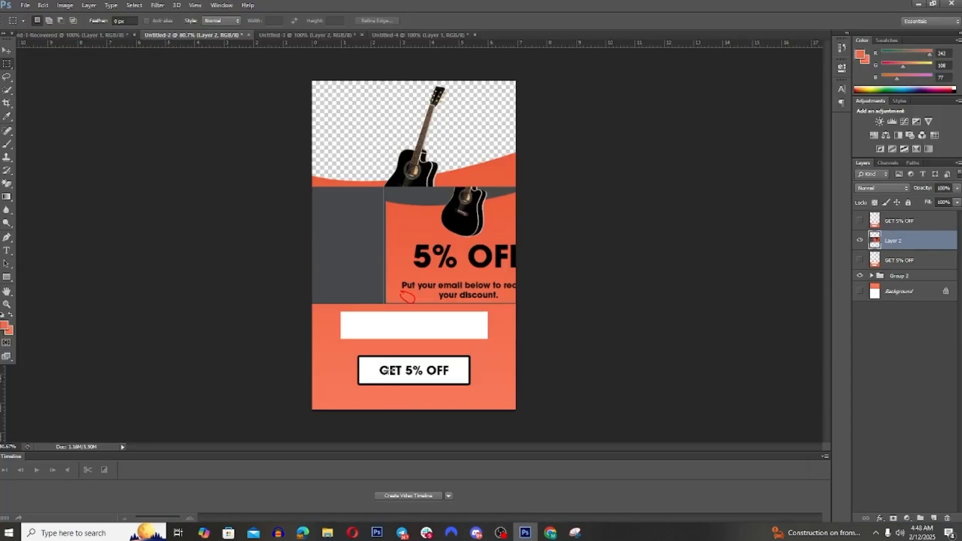
pyautogui.click(554, 532)
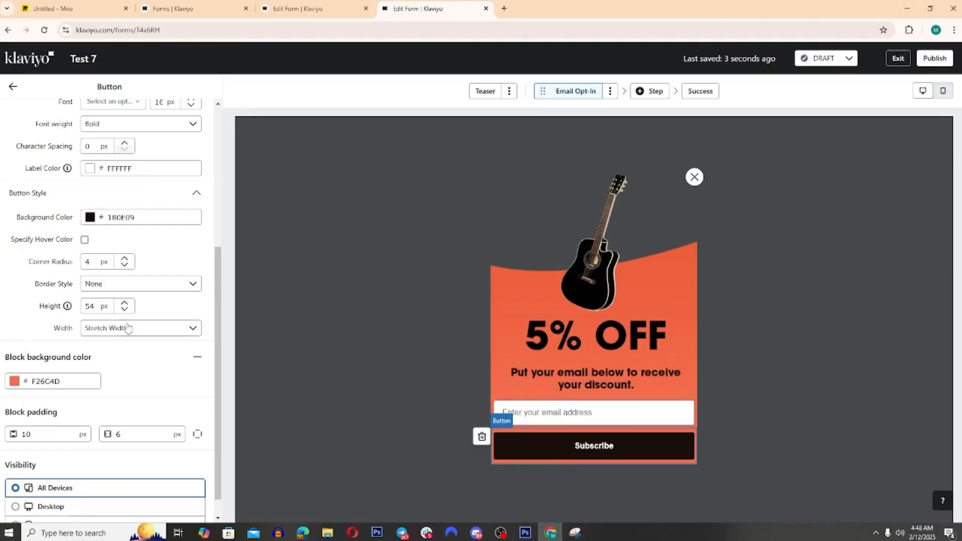
pyautogui.click(90, 217)
pyautogui.click(86, 236)
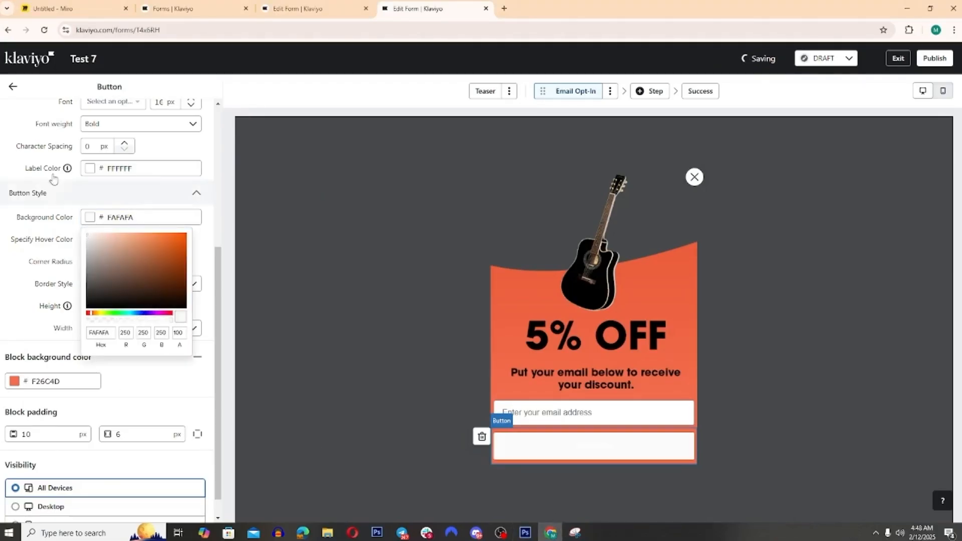
pyautogui.click(6, 172)
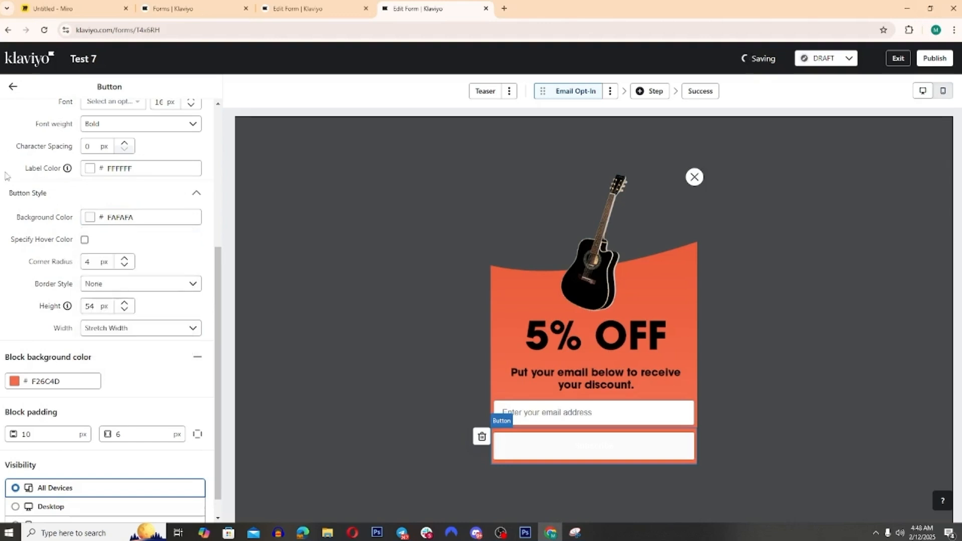
# Step: Change the button text to "GET 5% OFF" and its label color to near-black 070000
pyautogui.scroll(5, 133, 285)
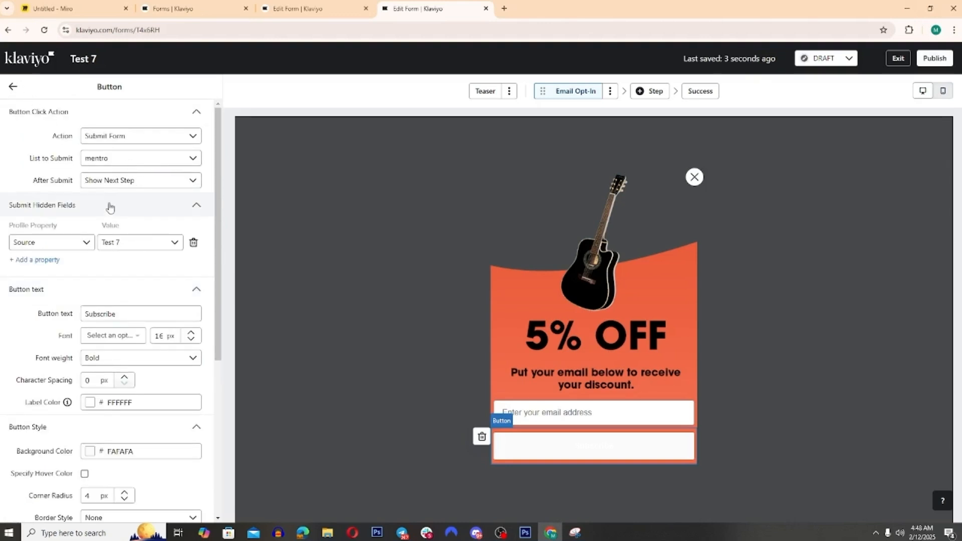
pyautogui.moveTo(126, 314); pyautogui.dragTo(78, 308)
pyautogui.write('GE')
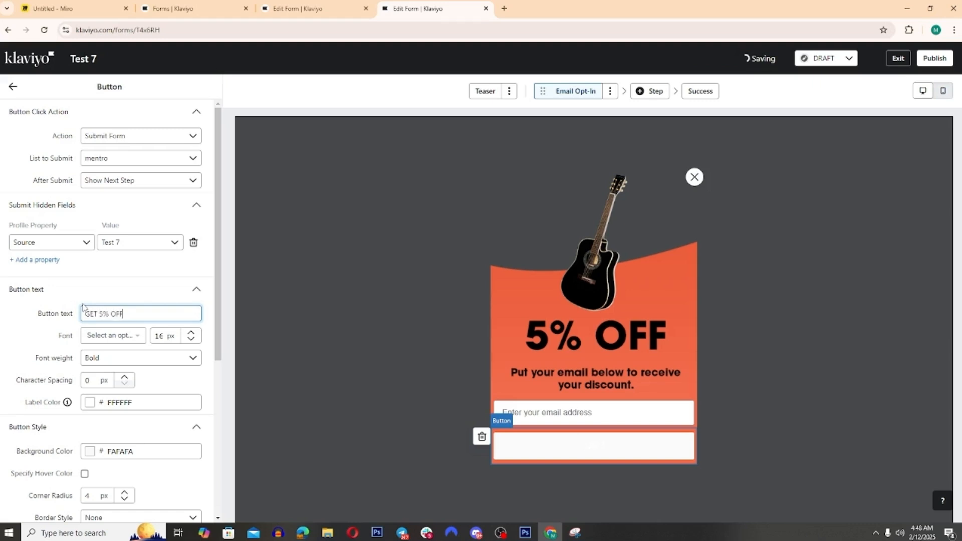
pyautogui.click(90, 404)
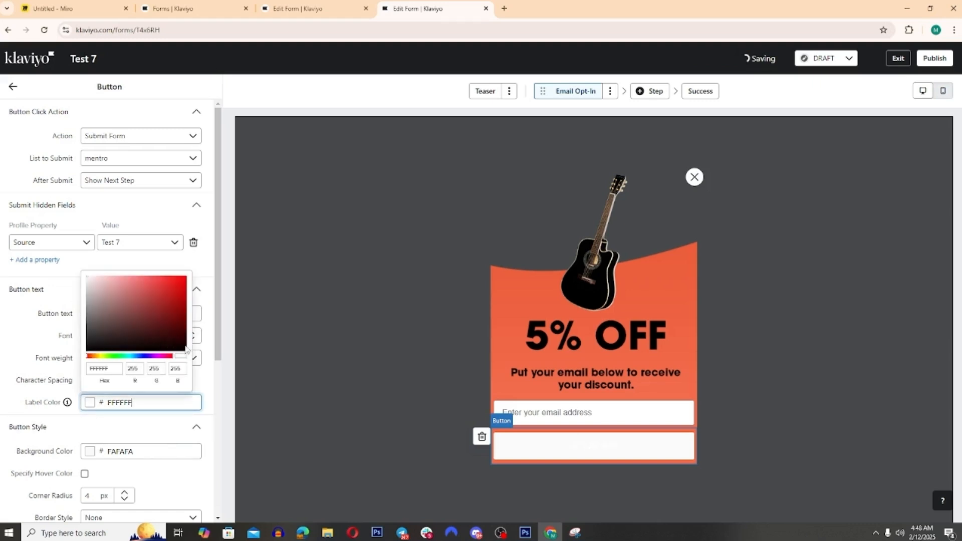
pyautogui.click(186, 349)
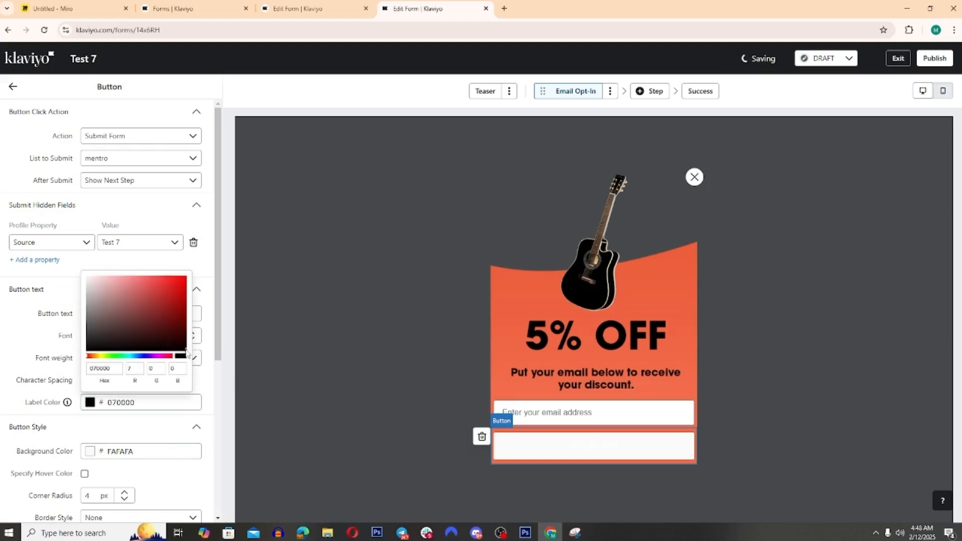
pyautogui.click(2, 339)
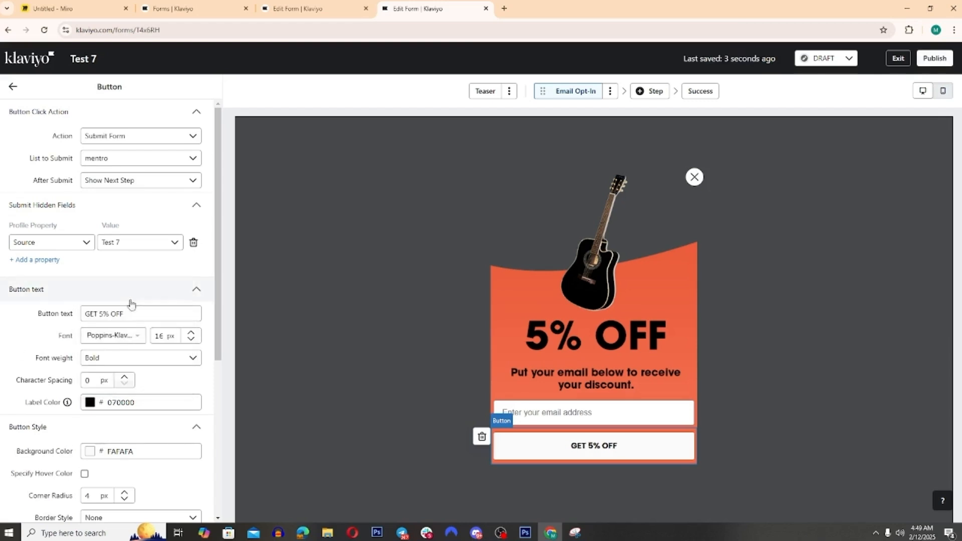
# Step: Use the Poppins-Klaviyo Hosted font for the button text and compare the button with the one in the Photoshop design
pyautogui.click(128, 339)
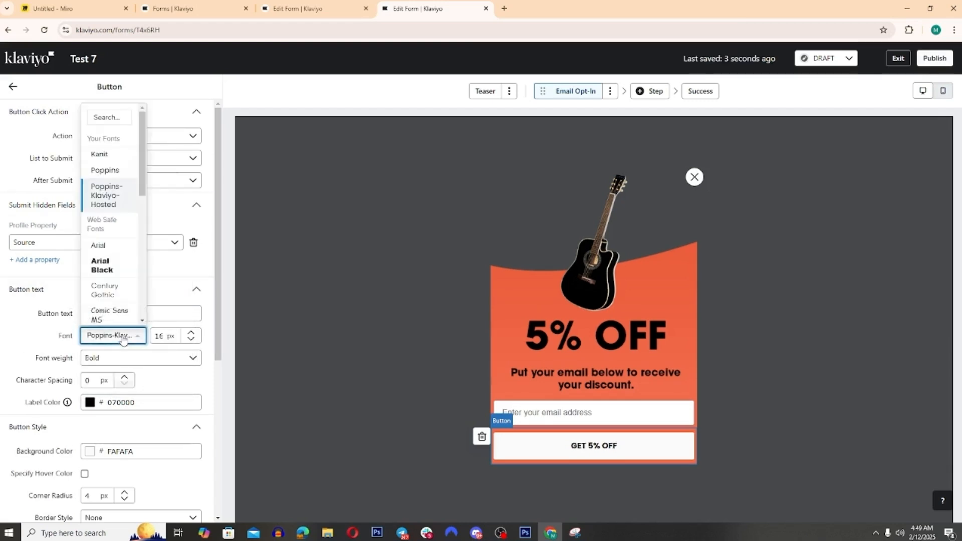
pyautogui.click(115, 192)
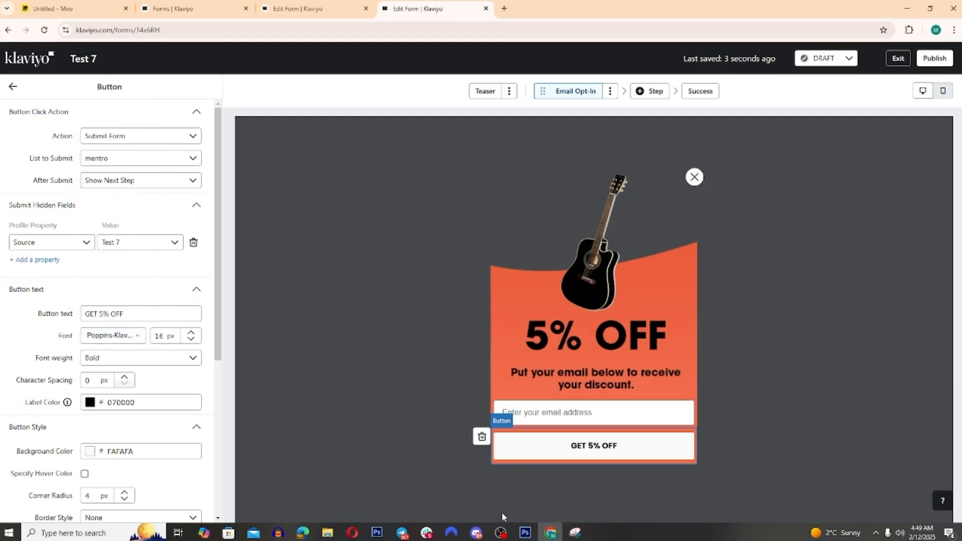
pyautogui.click(525, 532)
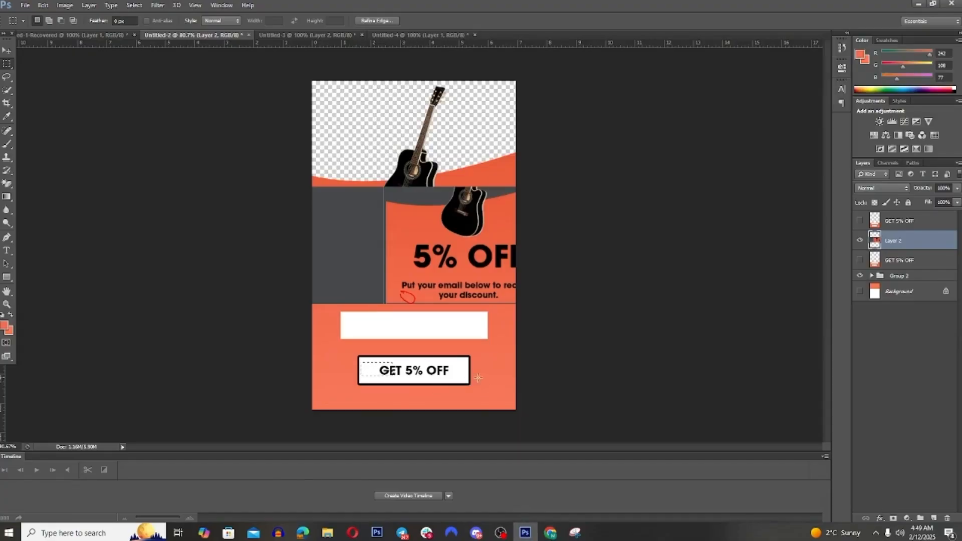
pyautogui.click(550, 532)
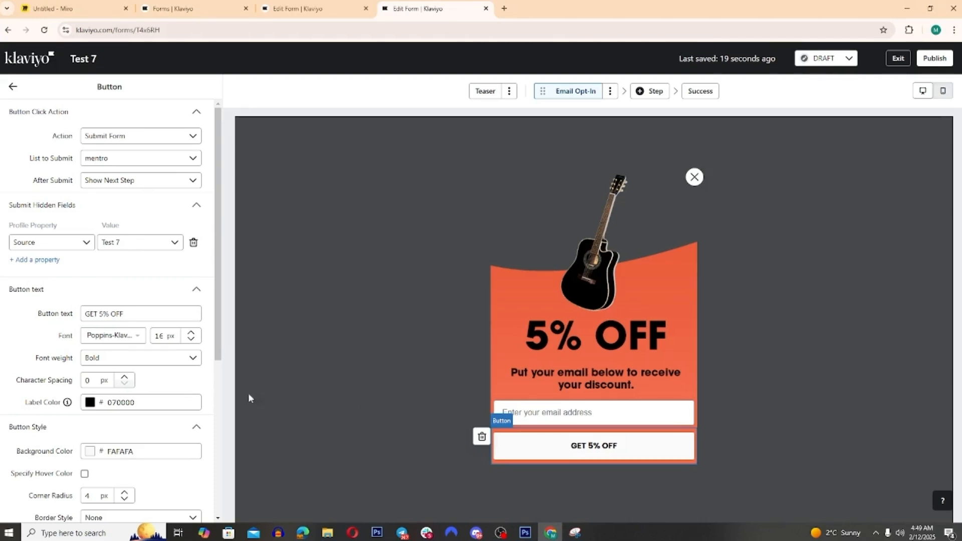
pyautogui.scroll(-4, 196, 388)
pyautogui.scroll(4, 199, 414)
pyautogui.moveTo(143, 320); pyautogui.dragTo(83, 310)
pyautogui.click(34, 338)
pyautogui.click(524, 532)
pyautogui.click(550, 533)
# Step: Give the GET 5% OFF button a solid black (000000) border with a thickness of 4 px
pyautogui.scroll(-4, 144, 389)
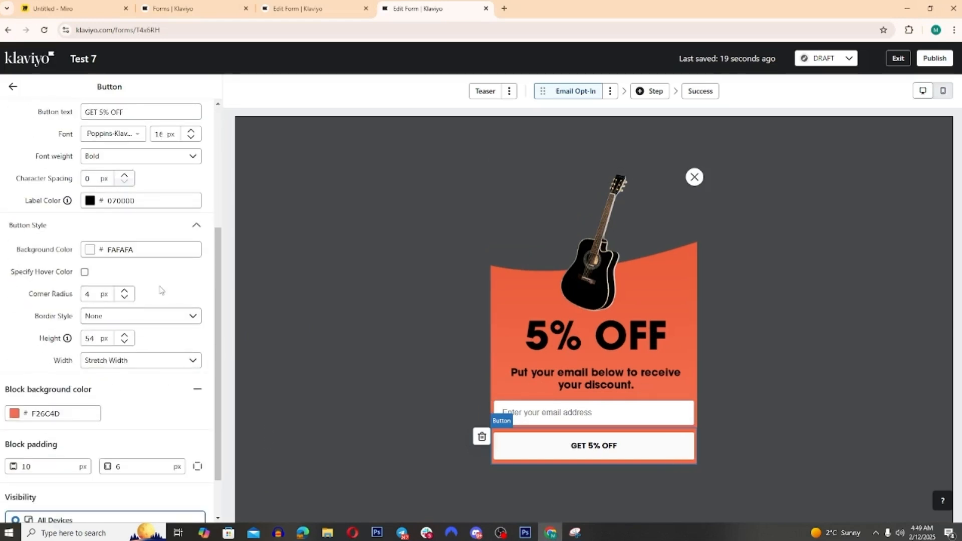
pyautogui.click(178, 317)
pyautogui.click(148, 389)
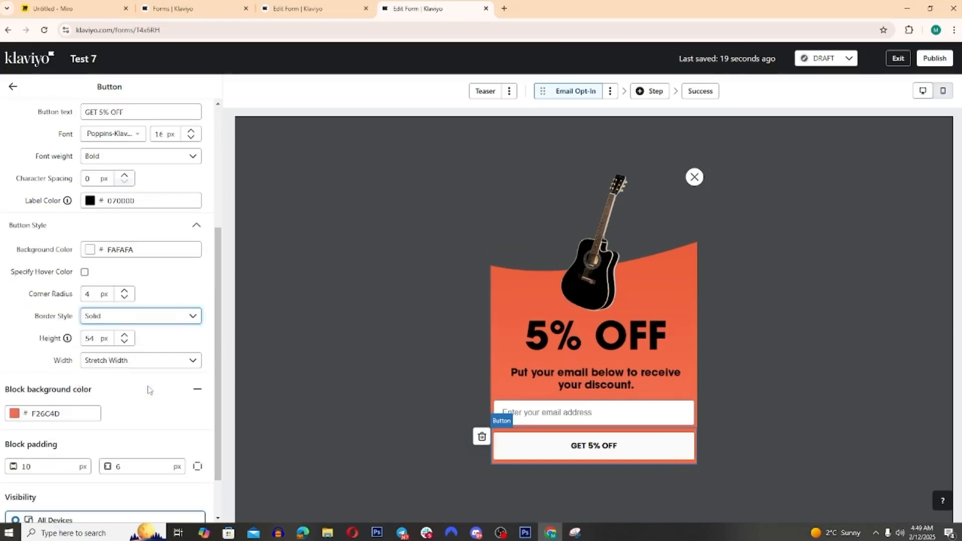
pyautogui.click(132, 340)
pyautogui.doubleClick(132, 339)
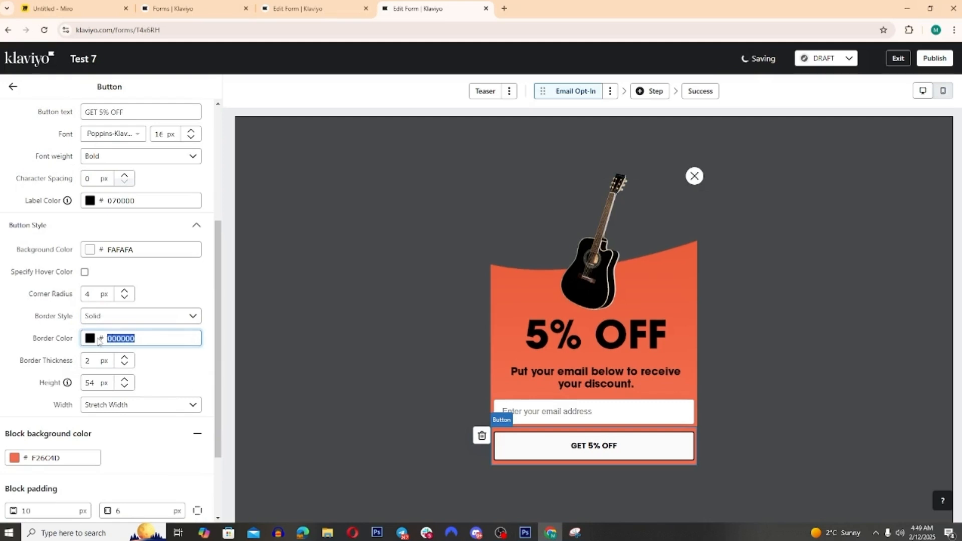
pyautogui.doubleClick(125, 358)
pyautogui.click(125, 357)
pyautogui.doubleClick(125, 358)
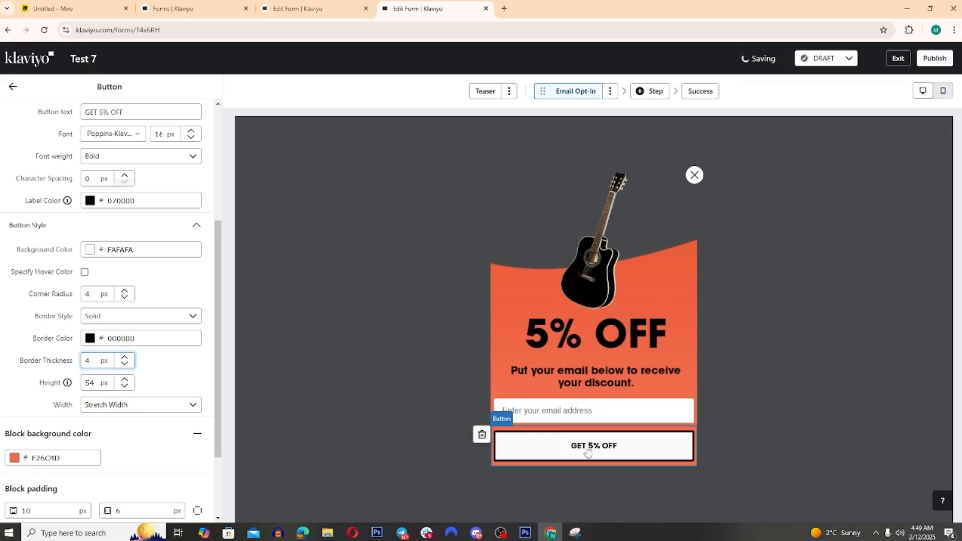
# Step: Switch the GET 5% OFF button block to individual padding and set its left and right padding to 50 px
pyautogui.scroll(-2, 132, 430)
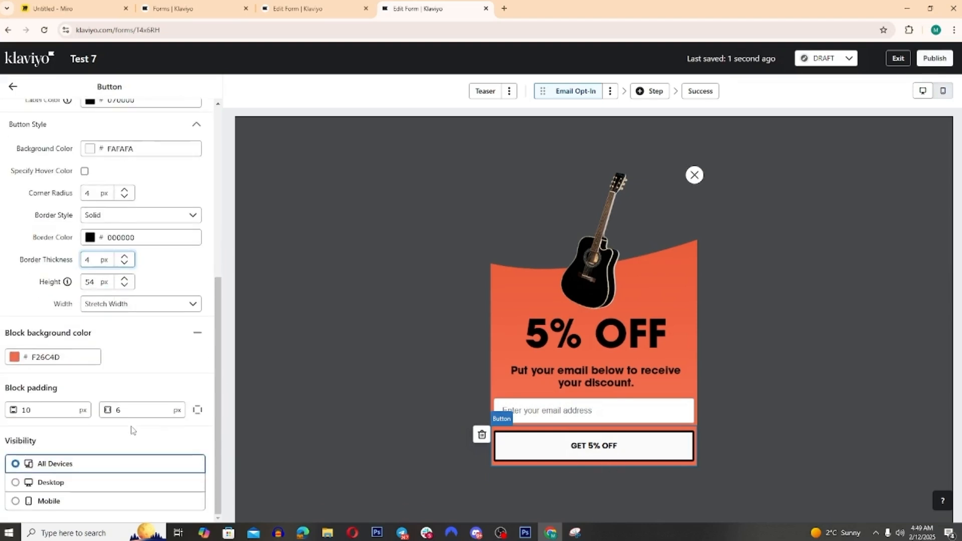
pyautogui.click(199, 410)
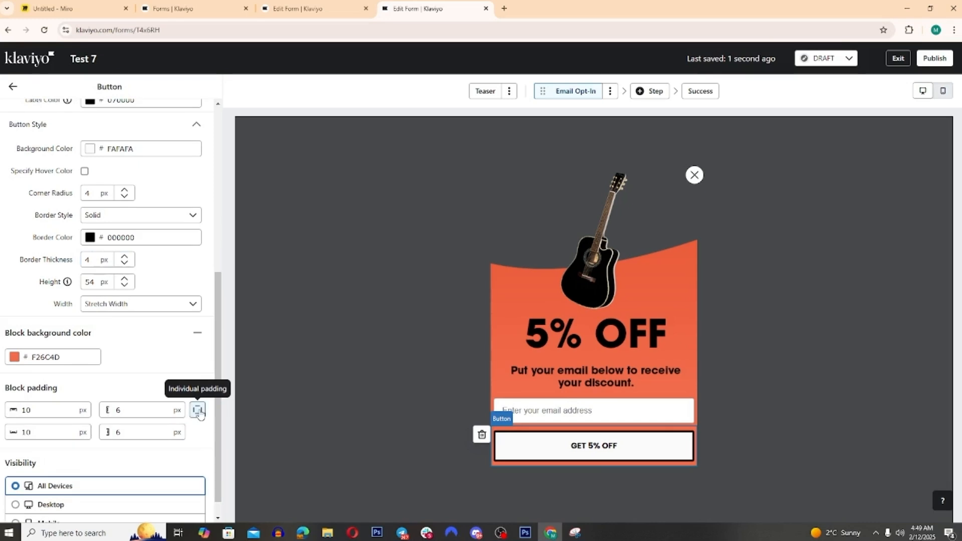
pyautogui.click(47, 409)
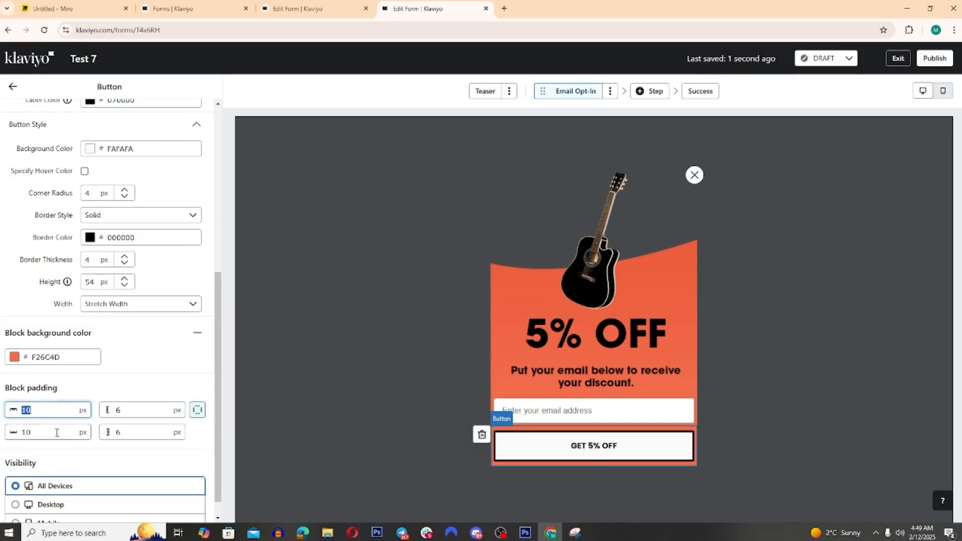
pyautogui.click(58, 432)
pyautogui.click(104, 415)
pyautogui.click(115, 431)
pyautogui.click(135, 408)
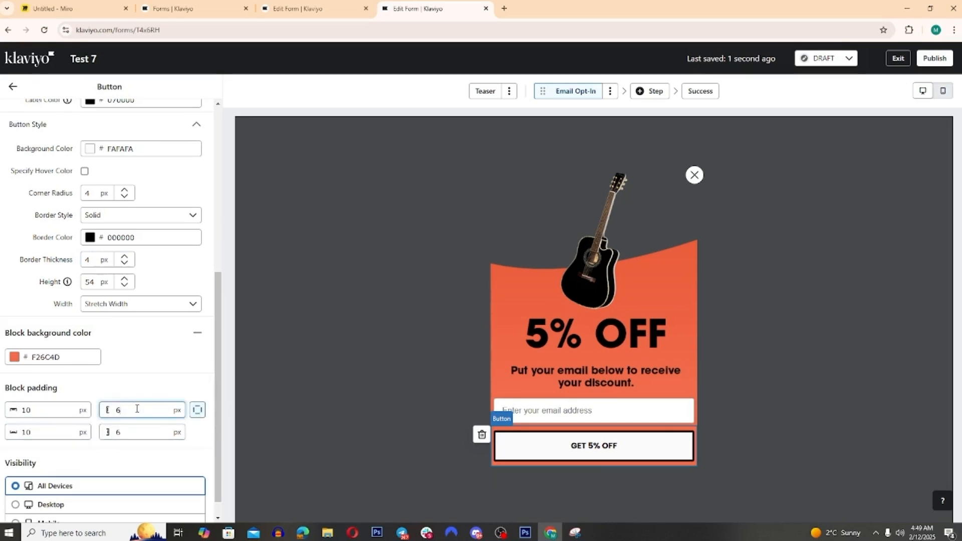
pyautogui.write('50')
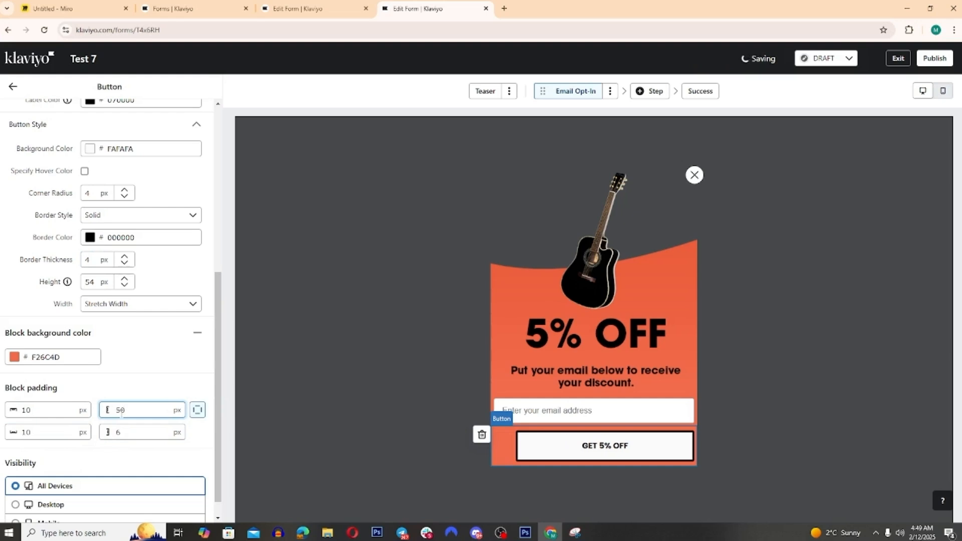
pyautogui.click(113, 430)
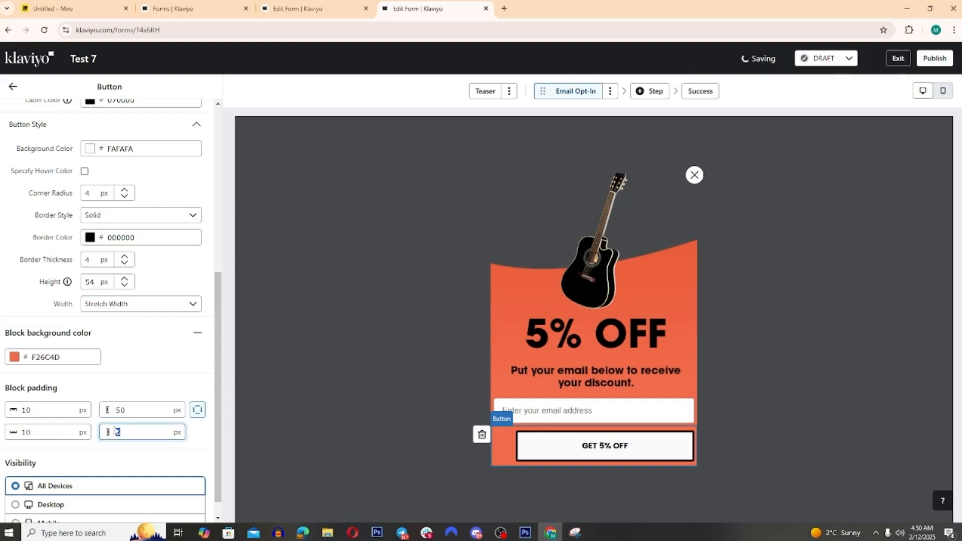
pyautogui.write('50')
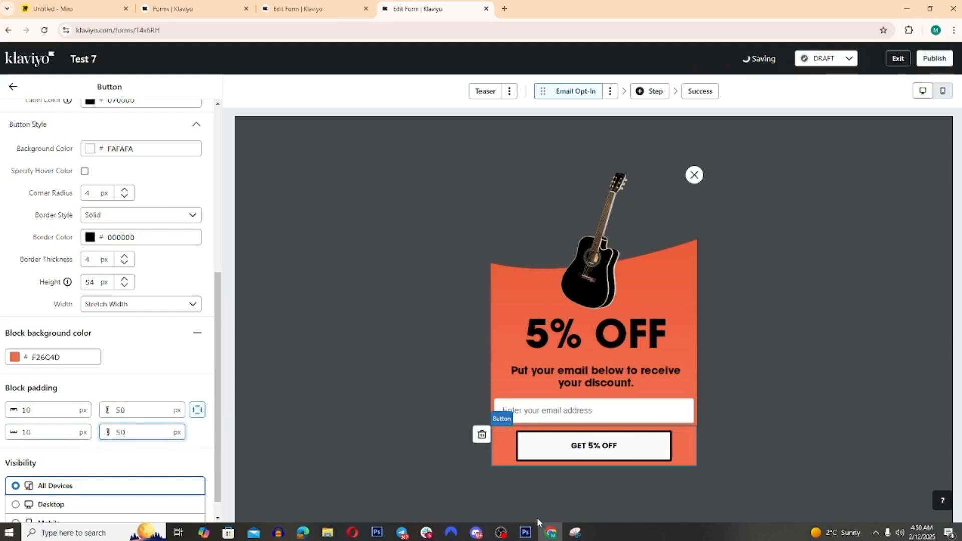
# Step: Try 70 px and 80 px of left and right padding on the GET 5% OFF button block
pyautogui.click(527, 531)
pyautogui.click(528, 531)
pyautogui.moveTo(136, 412); pyautogui.dragTo(100, 417)
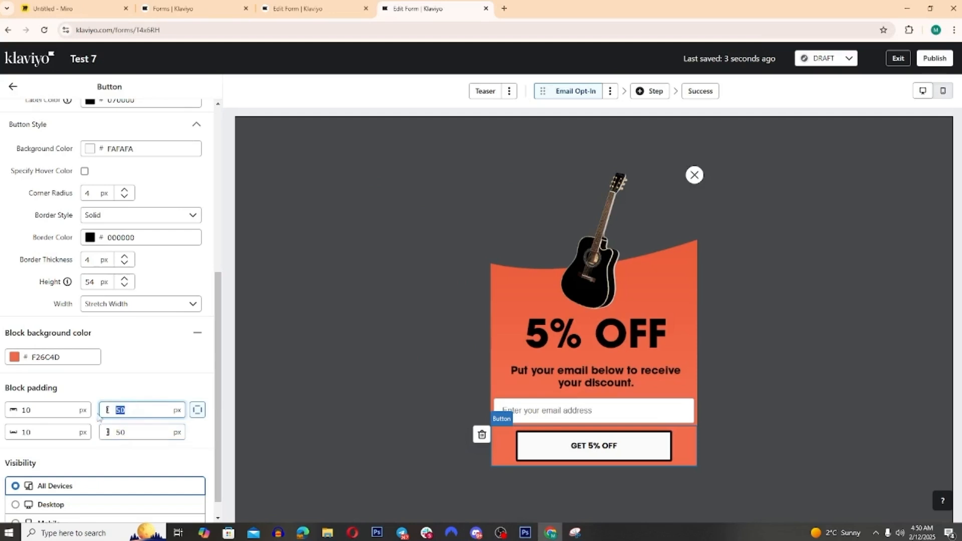
pyautogui.write('70')
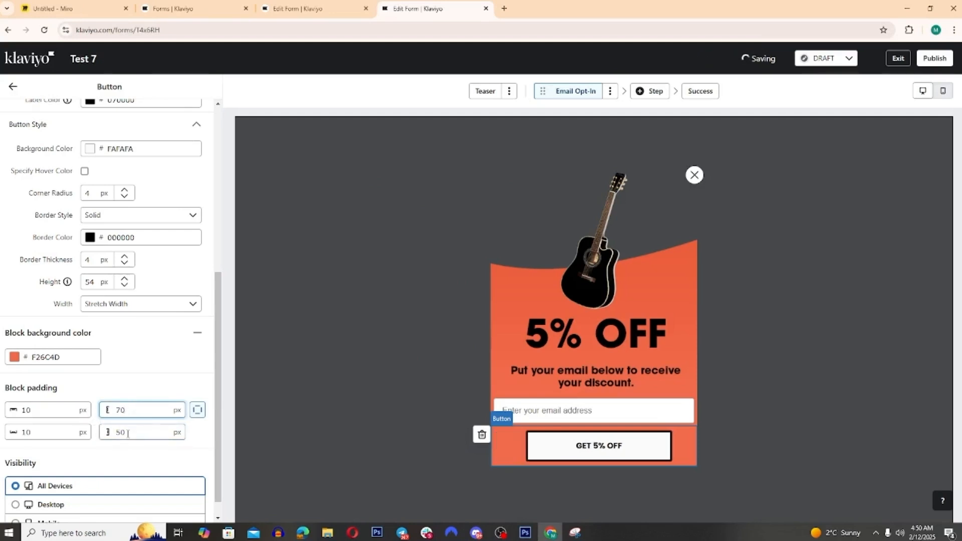
pyautogui.doubleClick(128, 434)
pyautogui.write('70')
pyautogui.doubleClick(122, 409)
pyautogui.write('8')
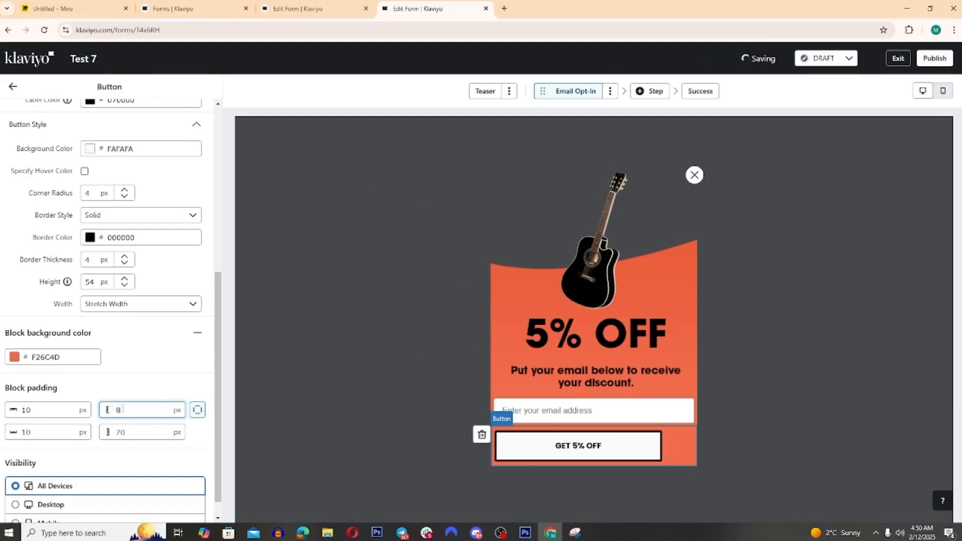
pyautogui.write('0')
pyautogui.doubleClick(125, 433)
pyautogui.write('80')
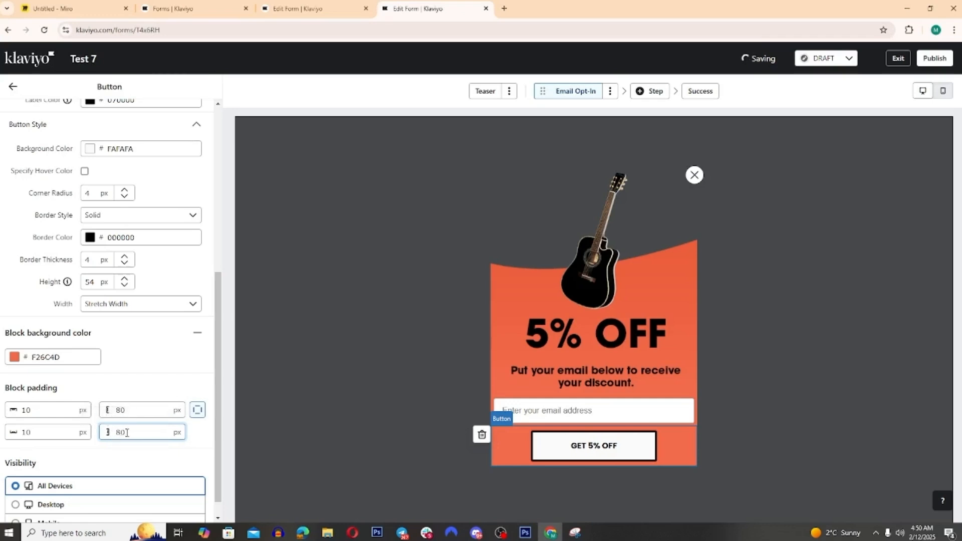
# Step: Narrow the GET 5% OFF button by setting its block's left and right padding to 100 px
pyautogui.doubleClick(123, 409)
pyautogui.write('100')
pyautogui.doubleClick(125, 433)
pyautogui.write('1')
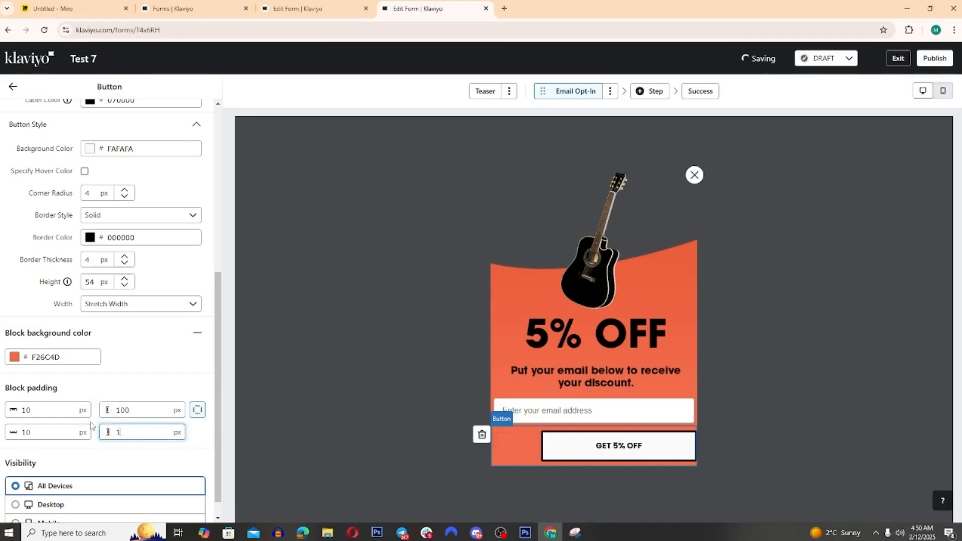
pyautogui.write('00')
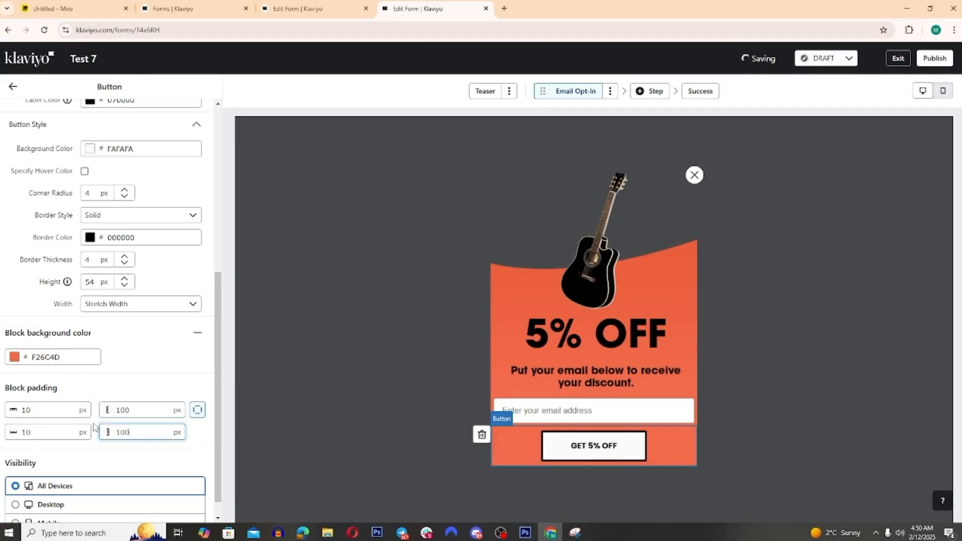
pyautogui.click(37, 411)
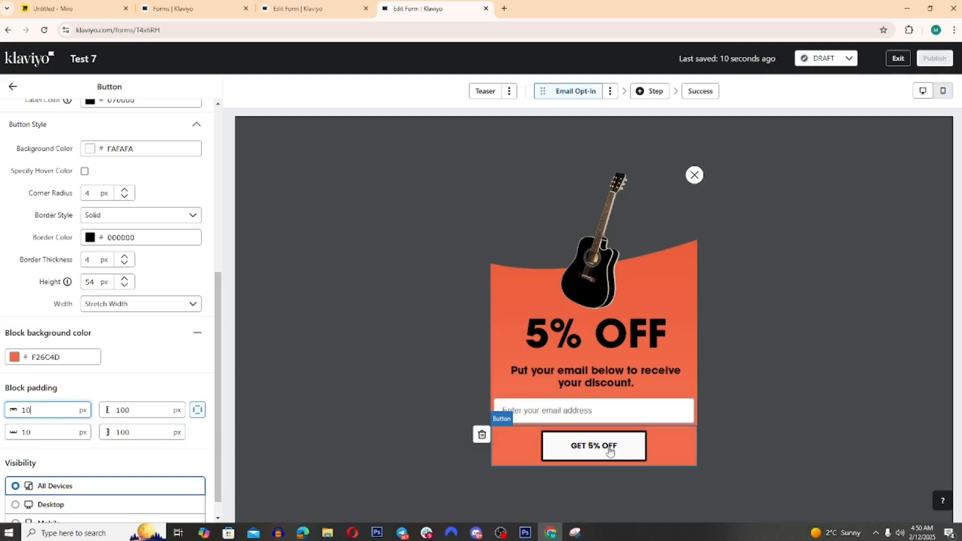
# Step: Set the button text's font size to 22 px and compare the form with the design in Photoshop
pyautogui.scroll(4, 143, 326)
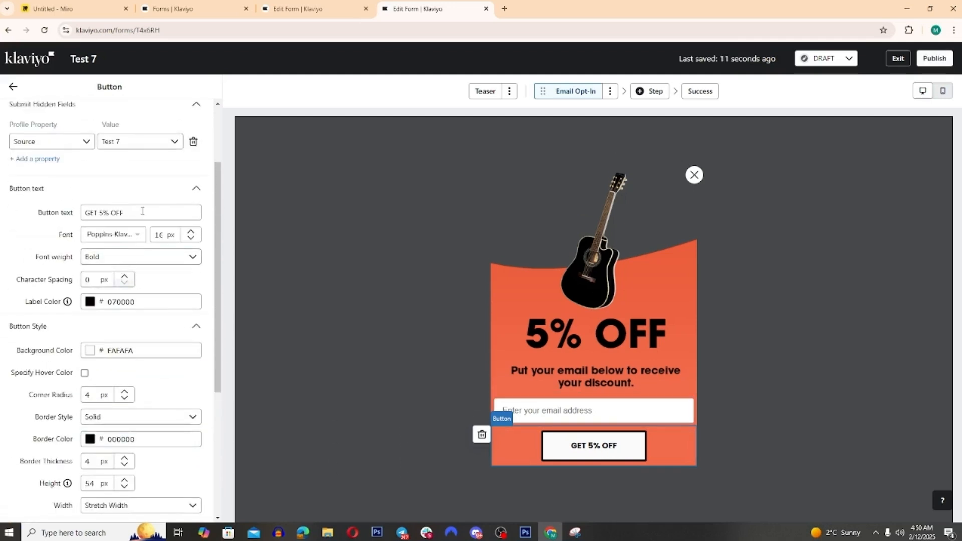
pyautogui.click(191, 232)
pyautogui.click(191, 232)
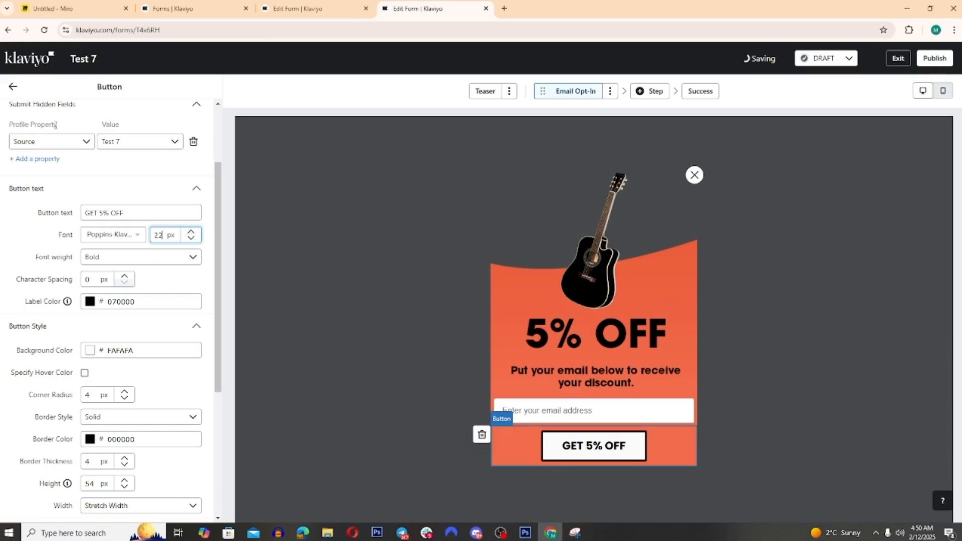
pyautogui.click(12, 87)
pyautogui.click(531, 532)
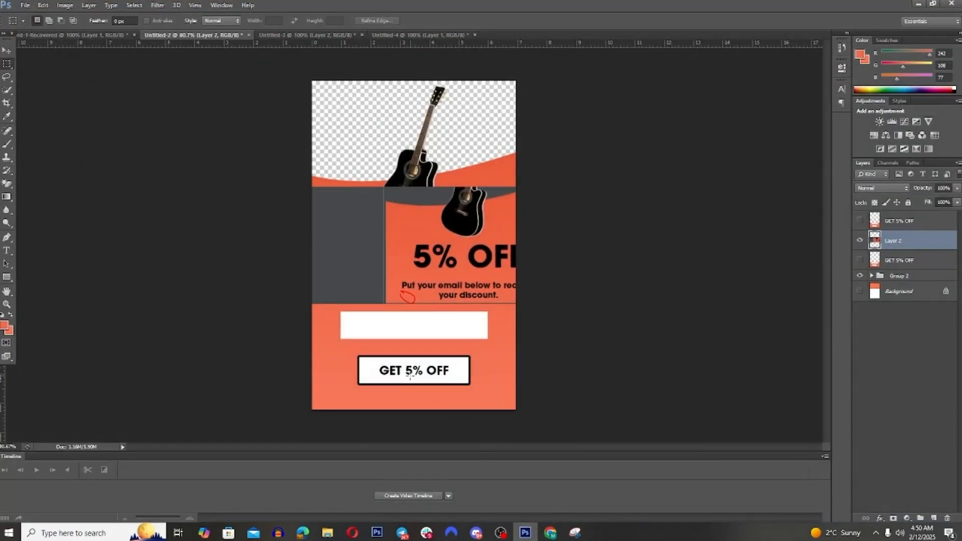
pyautogui.click(549, 531)
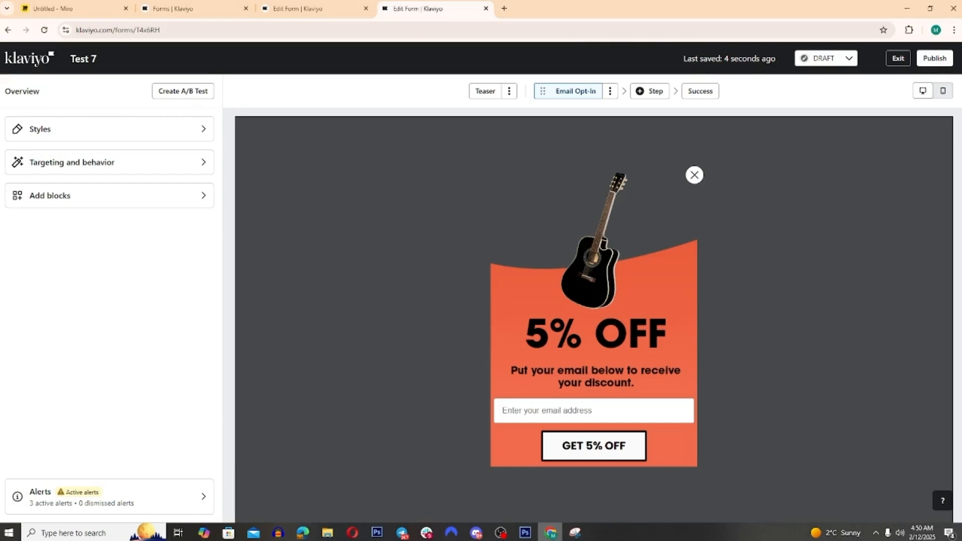
pyautogui.hotkey('alt', 'Tab')
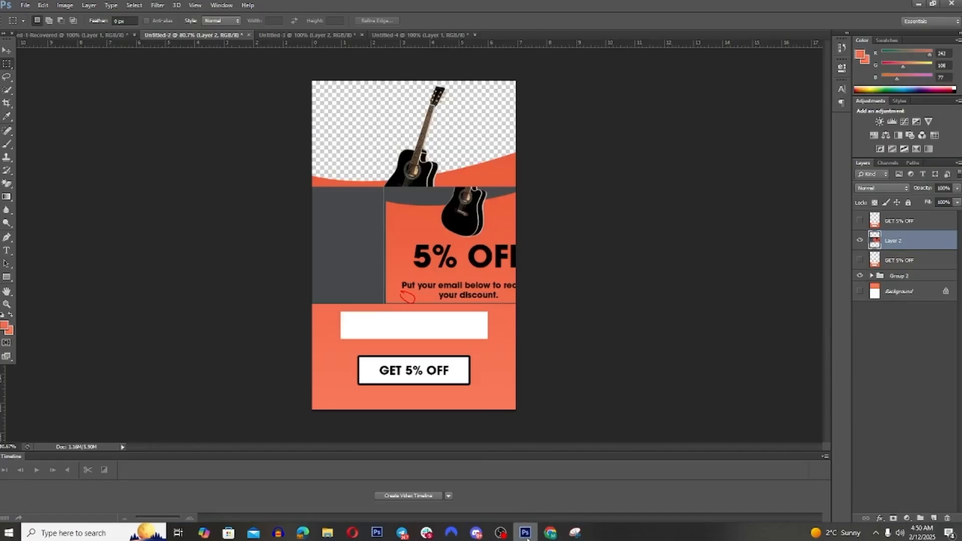
pyautogui.hotkey('alt', 'Tab')
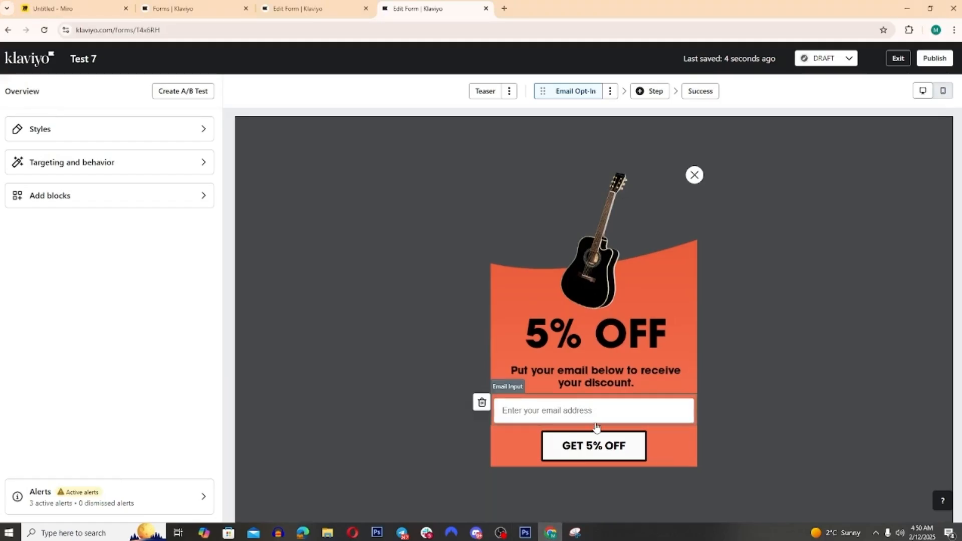
# Step: Try 10 px of left and right padding on the email input block, and settle on 50 px for both sides
pyautogui.click(554, 415)
pyautogui.scroll(-3, 111, 312)
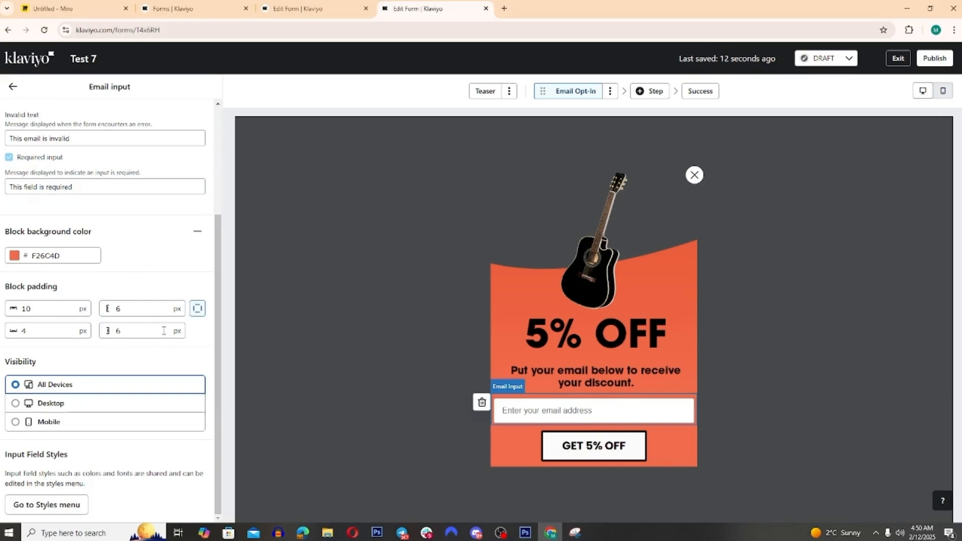
pyautogui.click(111, 311)
pyautogui.moveTo(111, 312); pyautogui.dragTo(123, 325)
pyautogui.write('10')
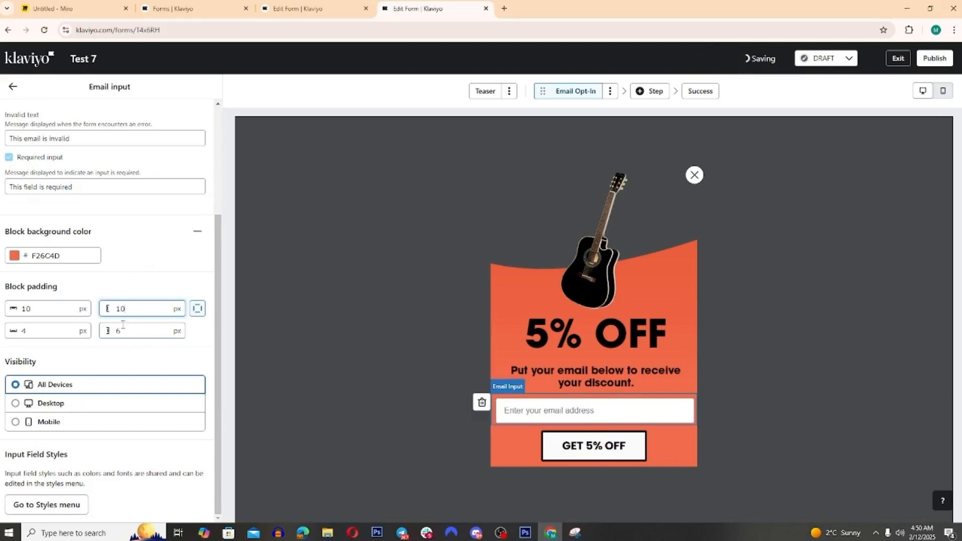
pyautogui.doubleClick(121, 330)
pyautogui.write('10')
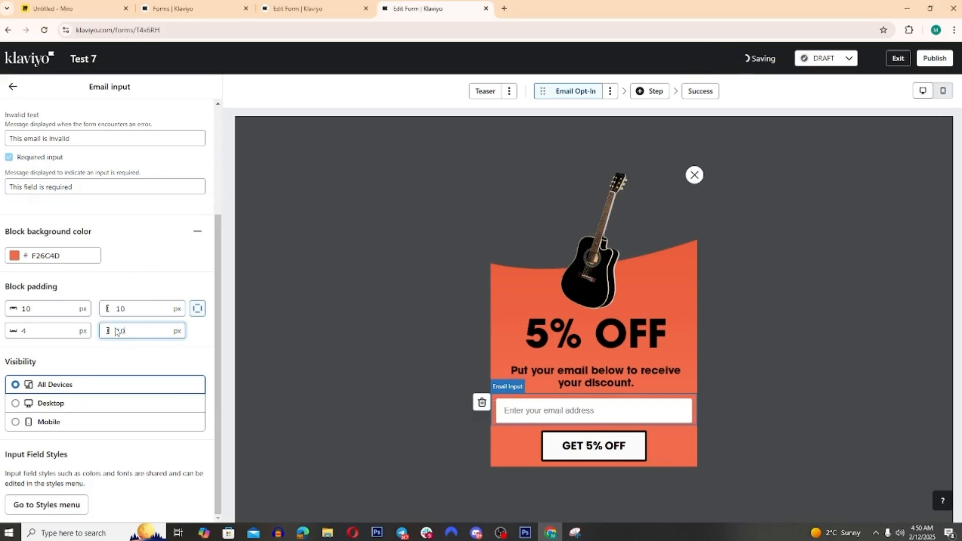
pyautogui.doubleClick(123, 309)
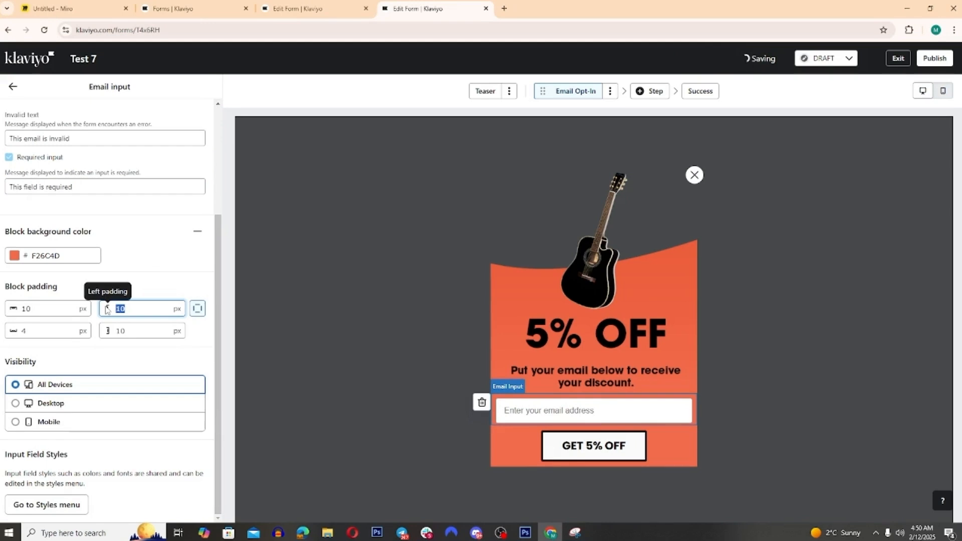
pyautogui.write('50')
pyautogui.doubleClick(120, 330)
pyautogui.write('50')
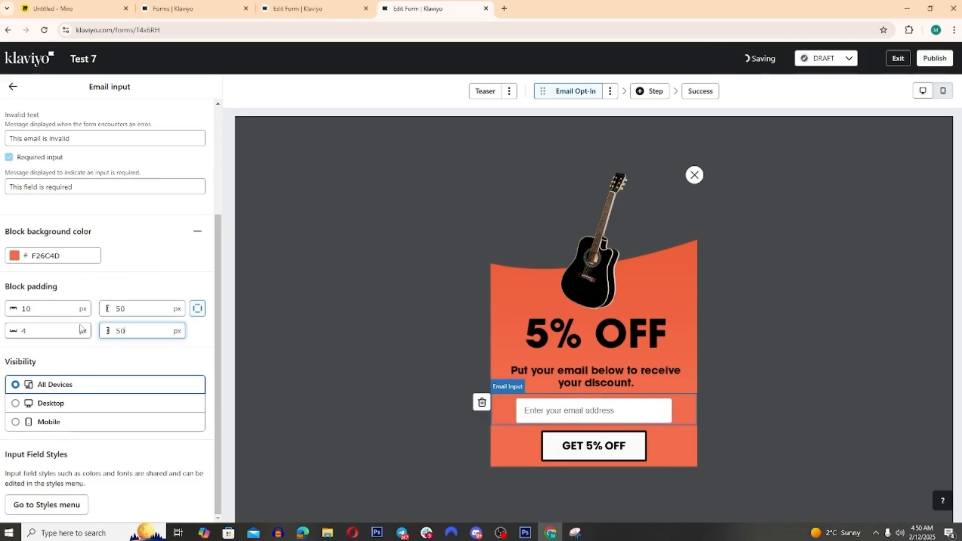
pyautogui.click(798, 430)
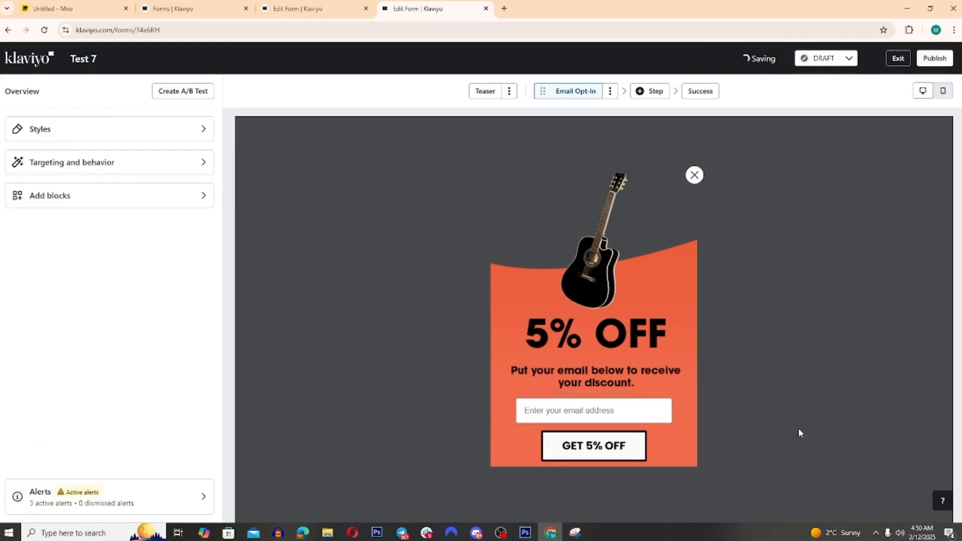
# Step: Try a 40 px corner radius on the GET 5% OFF button and restore it to 4 px
pyautogui.click(642, 452)
pyautogui.scroll(-1, 88, 393)
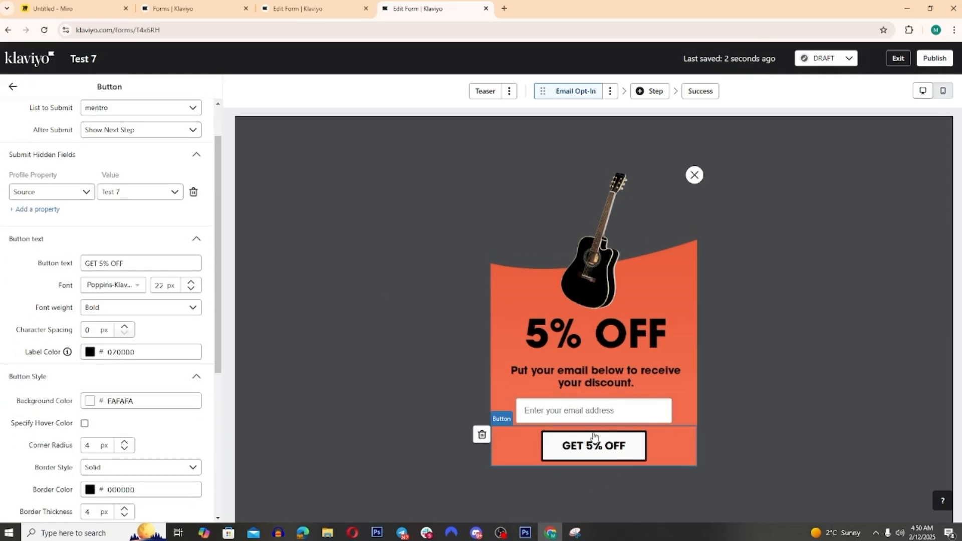
pyautogui.scroll(-2, 113, 416)
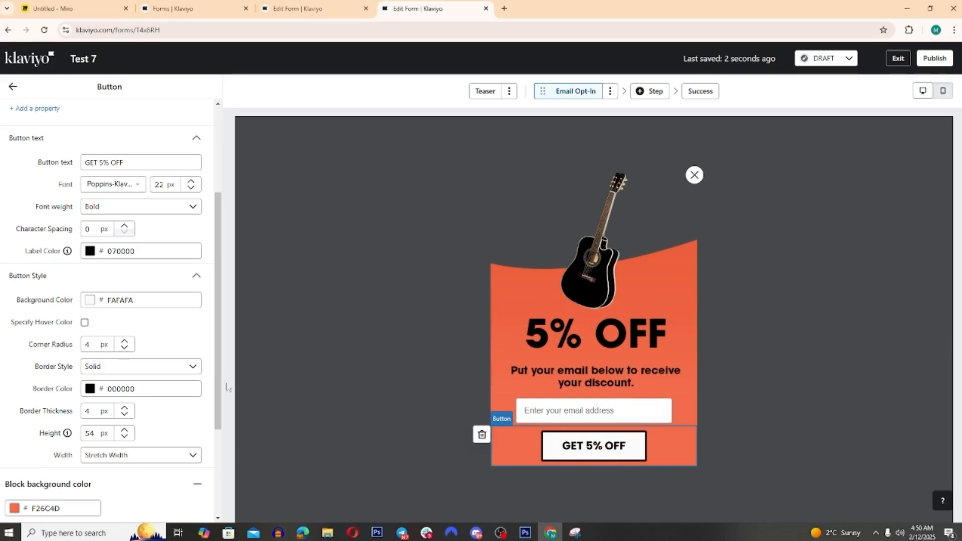
pyautogui.click(102, 342)
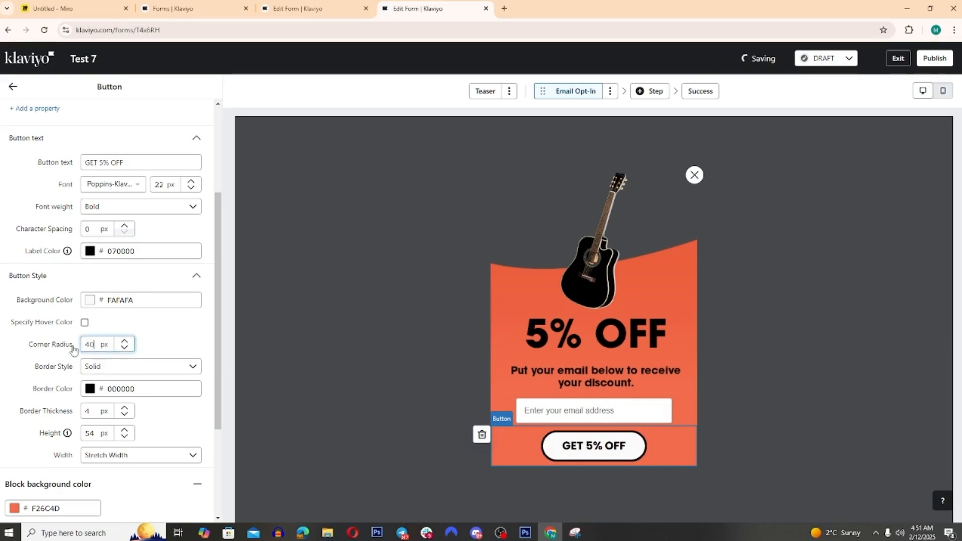
pyautogui.press('BackSpace')
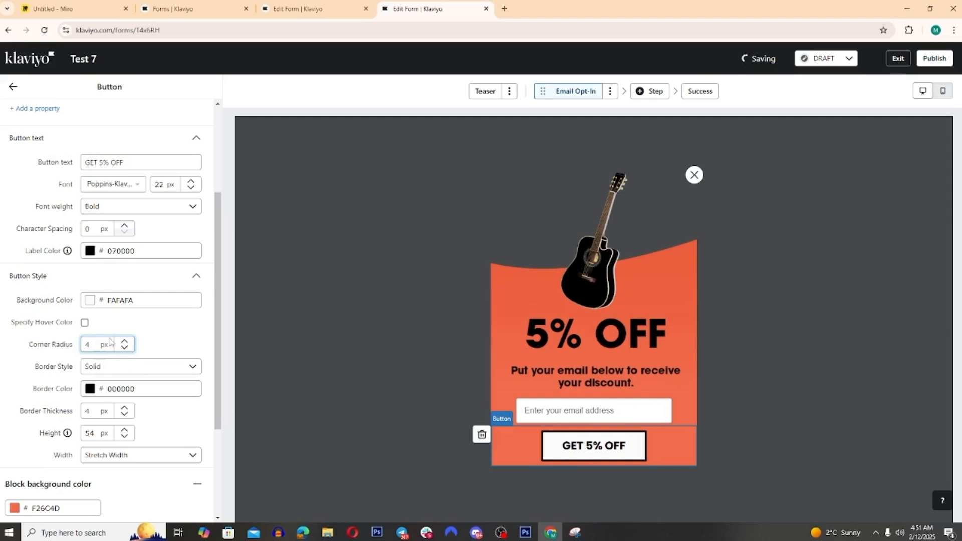
pyautogui.click(11, 88)
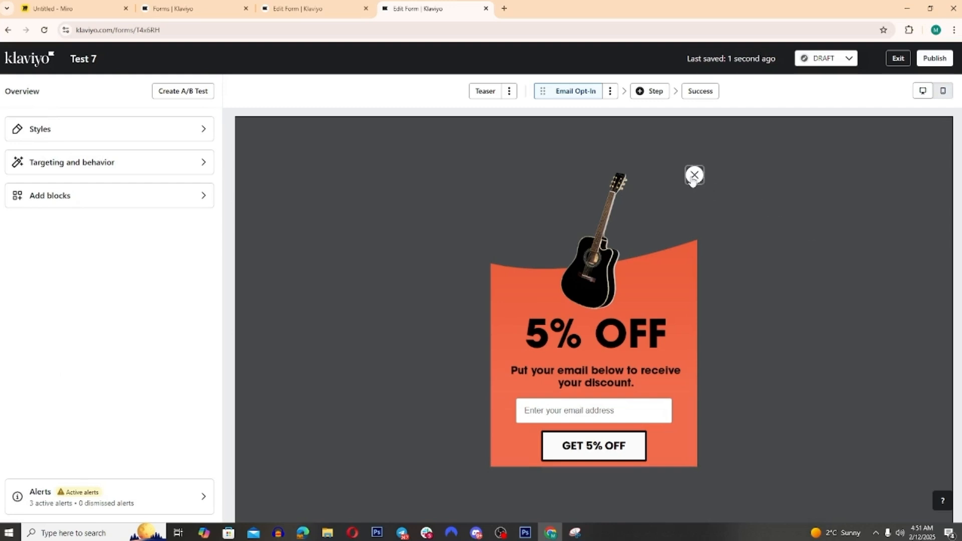
pyautogui.click(694, 176)
pyautogui.doubleClick(13, 168)
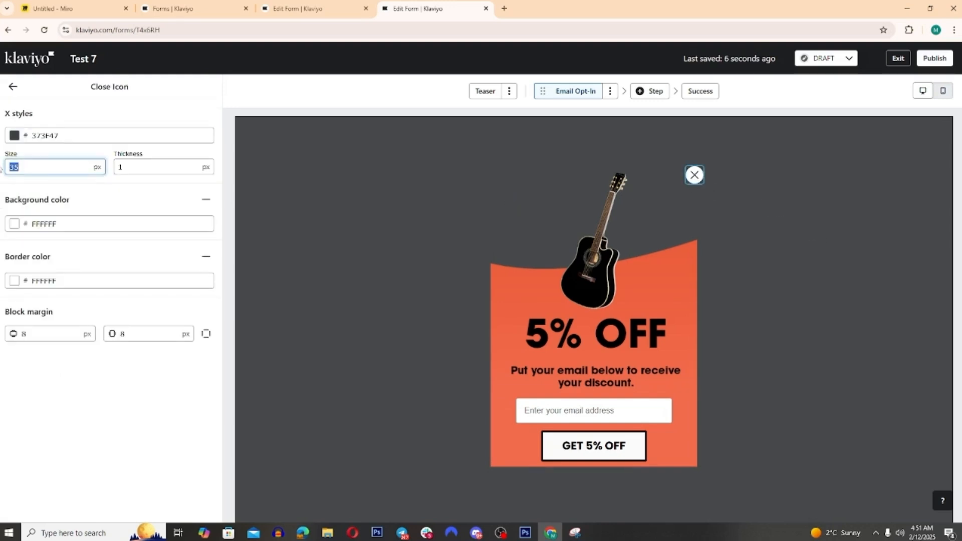
pyautogui.click(481, 356)
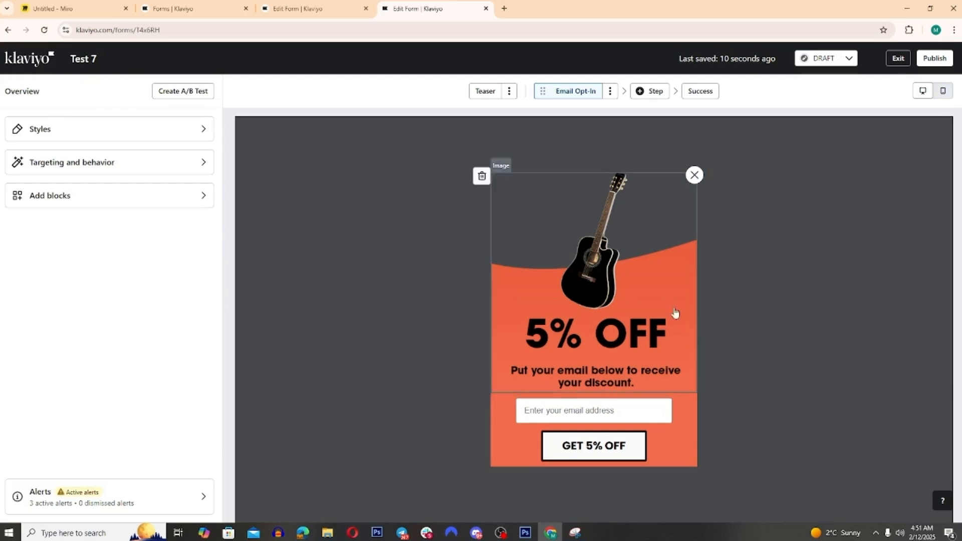
# Step: Set the size of the form's close icon to 10 px
pyautogui.click(697, 176)
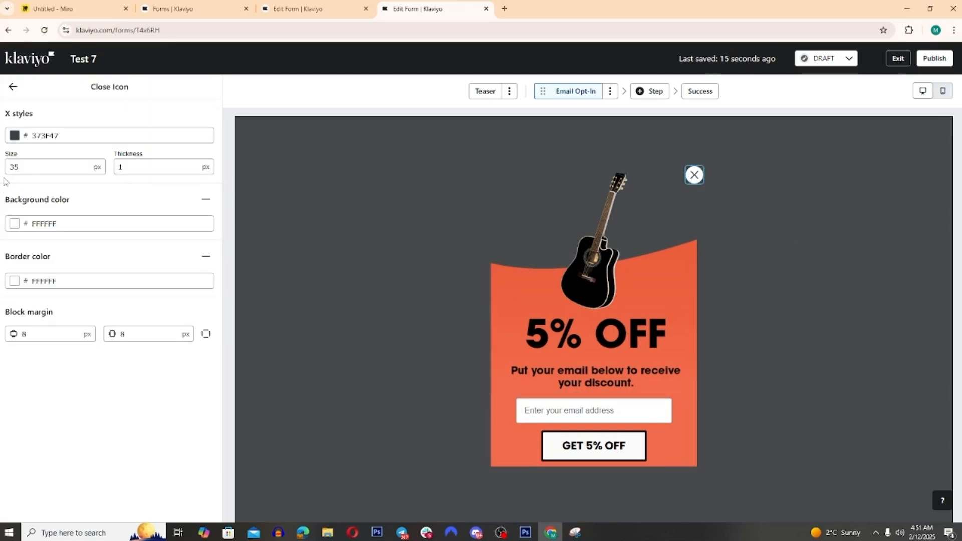
pyautogui.moveTo(38, 167); pyautogui.dragTo(1, 171)
pyautogui.write('0')
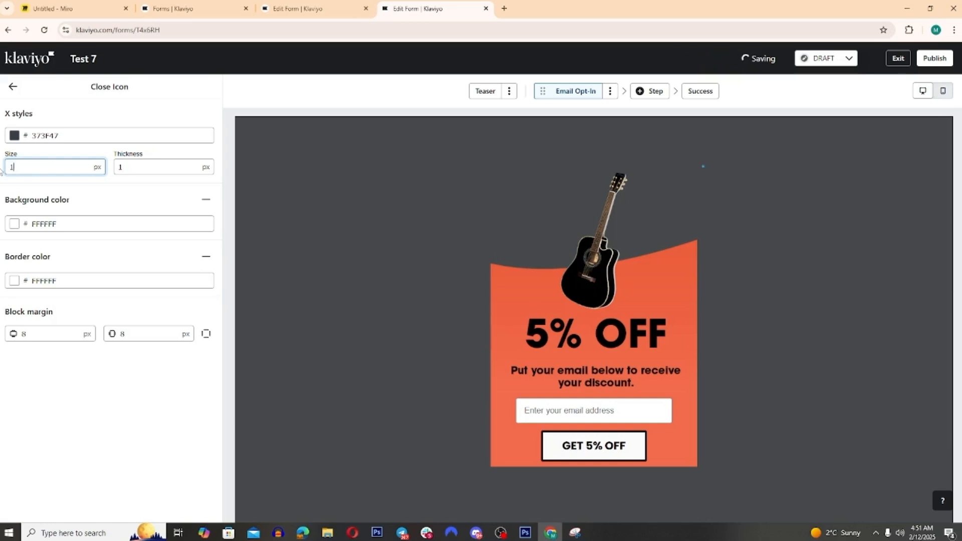
pyautogui.write('0')
# Step: Change the close icon's X color to near-black 000305 and return to the form overview
pyautogui.click(14, 135)
pyautogui.moveTo(95, 215); pyautogui.dragTo(118, 230)
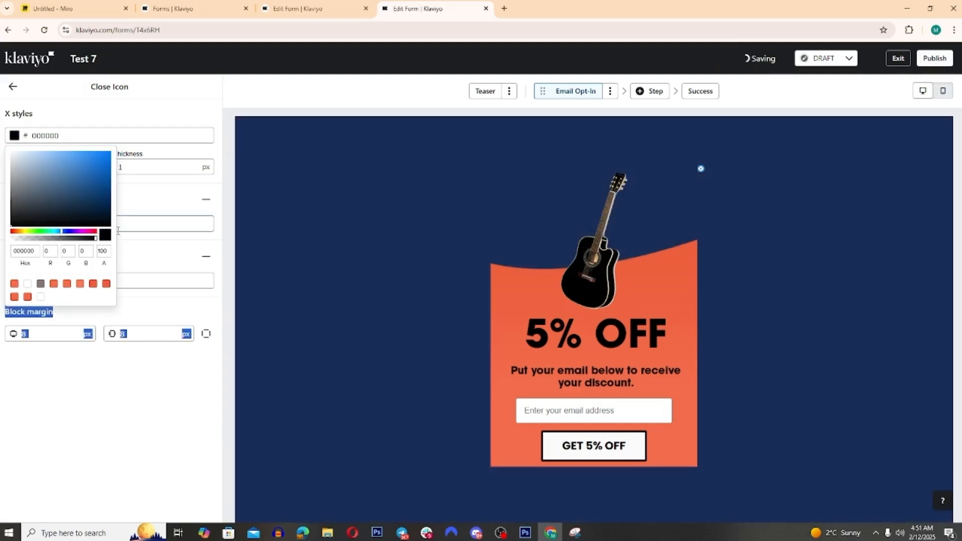
pyautogui.click(105, 219)
pyautogui.click(107, 224)
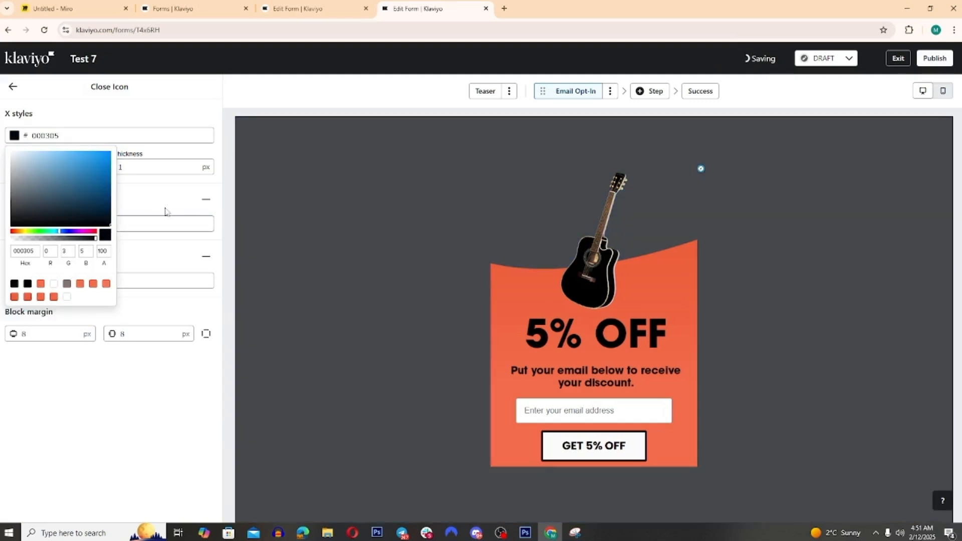
pyautogui.click(12, 87)
pyautogui.click(12, 86)
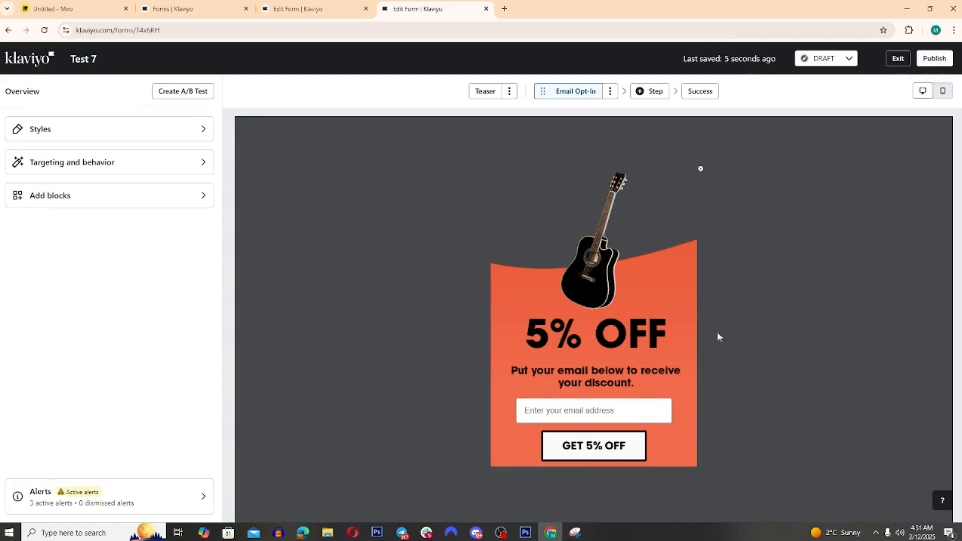
# Step: Open the form's Success step and view the THANK YOU! design in Photoshop, returning to Klaviyo
pyautogui.click(694, 98)
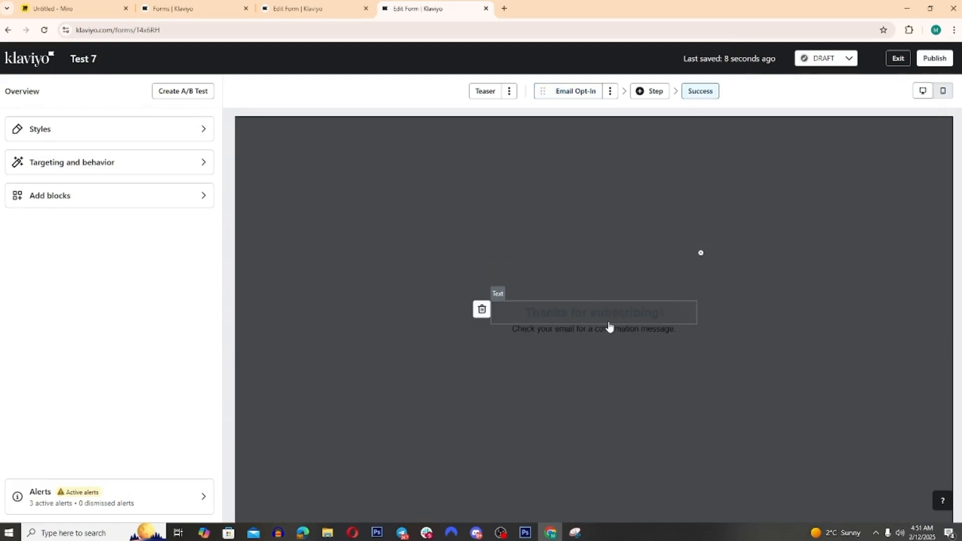
pyautogui.click(108, 173)
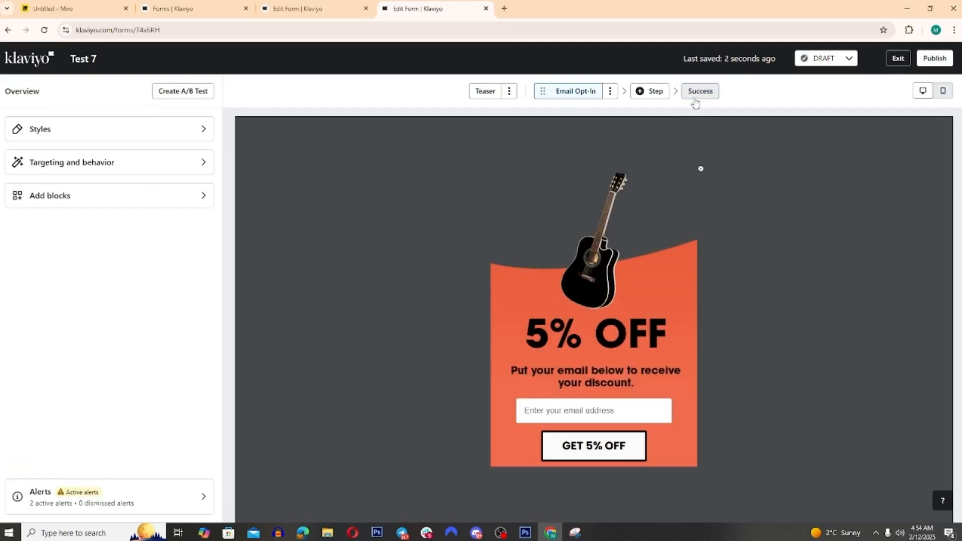
pyautogui.click(694, 99)
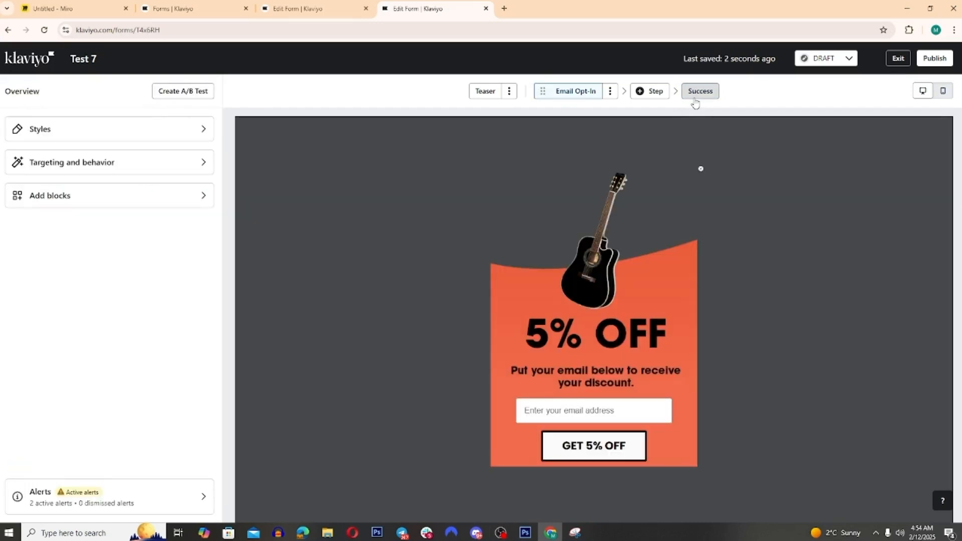
pyautogui.hotkey('alt', 'Tab')
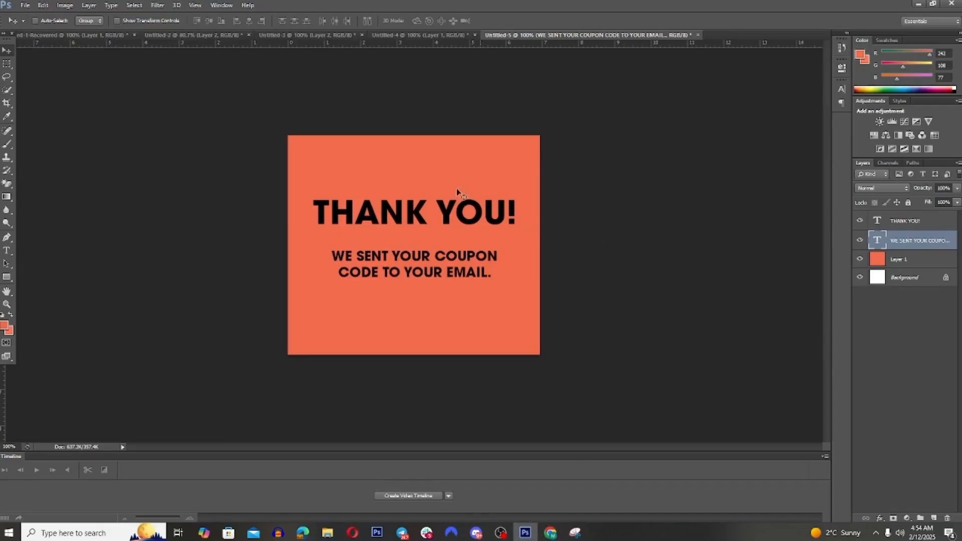
pyautogui.click(550, 532)
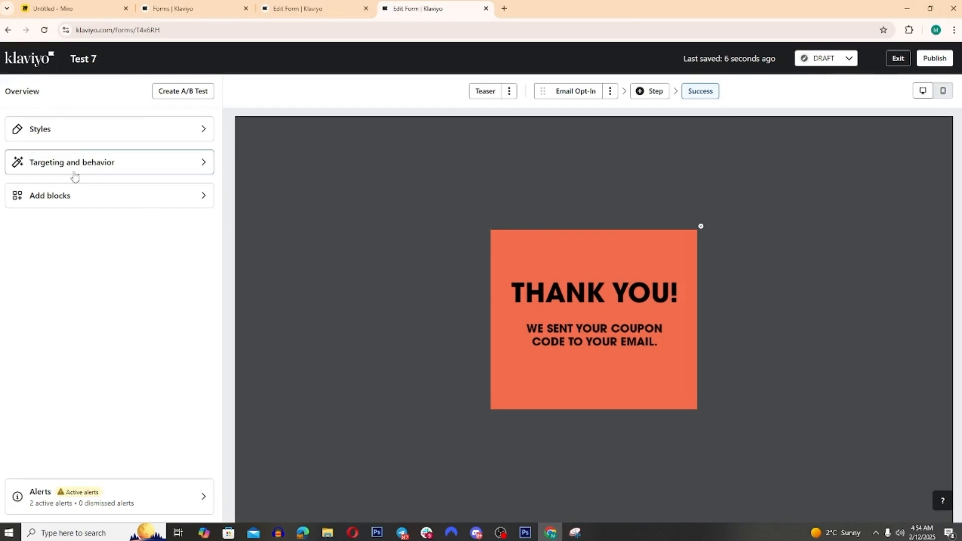
# Step: Add an empty image block above the THANK YOU! image on the Success step
pyautogui.click(100, 195)
pyautogui.moveTo(176, 167); pyautogui.dragTo(615, 253)
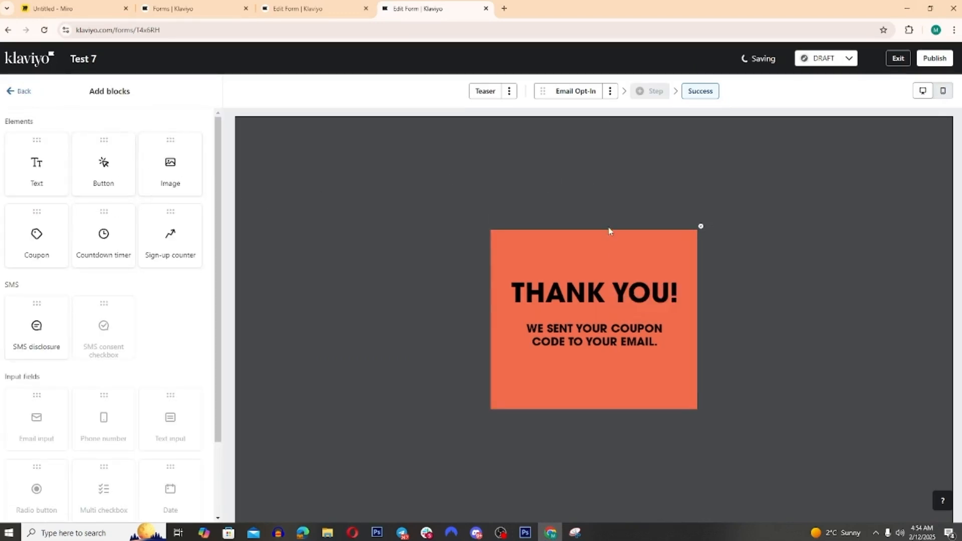
pyautogui.click(701, 198)
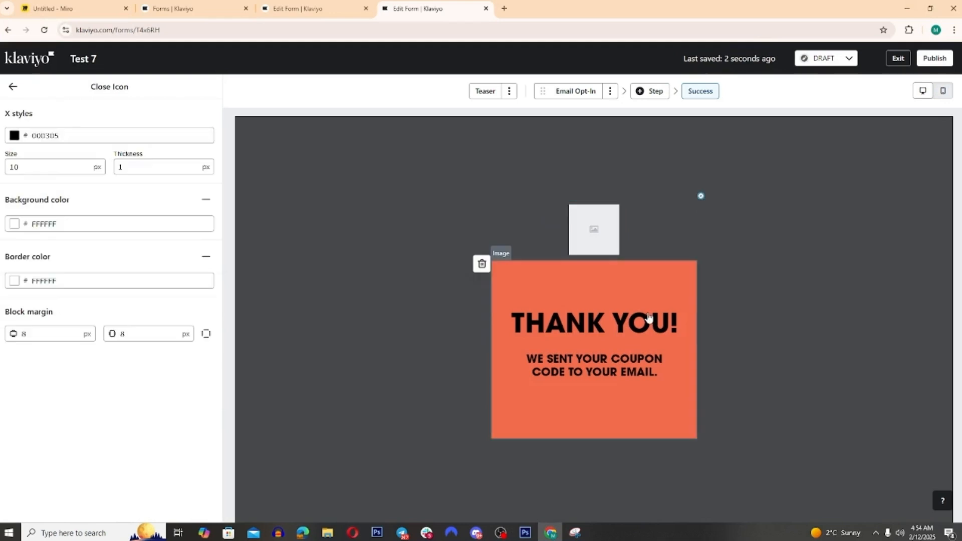
# Step: Select the THANK YOU! image block and review its width and block padding settings
pyautogui.click(644, 320)
pyautogui.click(88, 184)
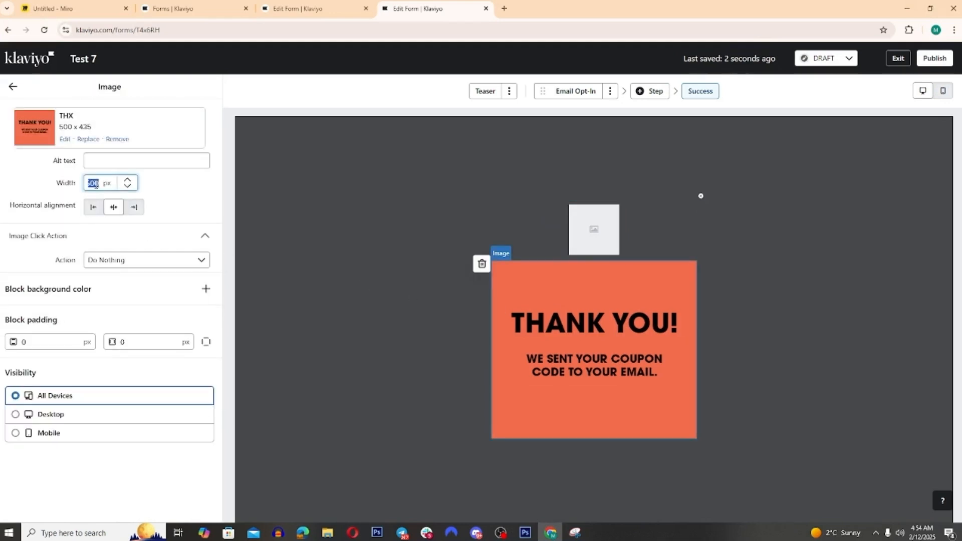
pyautogui.click(42, 341)
pyautogui.press('Tab')
pyautogui.click(179, 299)
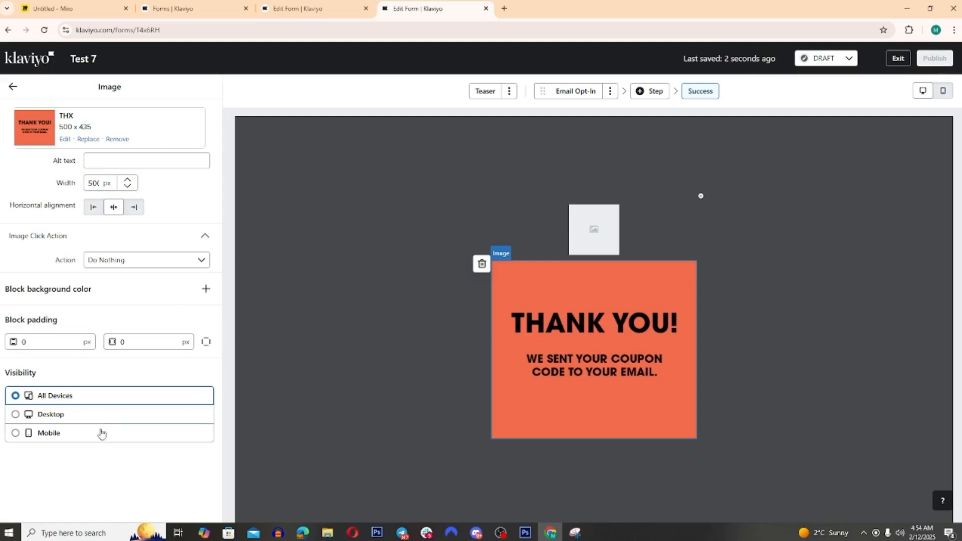
# Step: Switch to the mobile preview and delete the empty image block above the THANK YOU! image
pyautogui.click(945, 95)
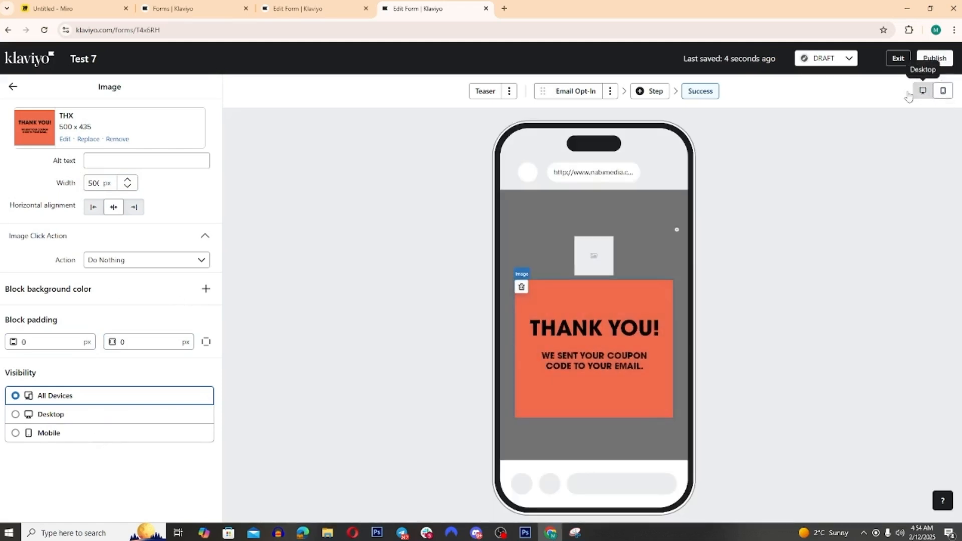
pyautogui.click(580, 250)
pyautogui.click(579, 242)
pyautogui.click(637, 309)
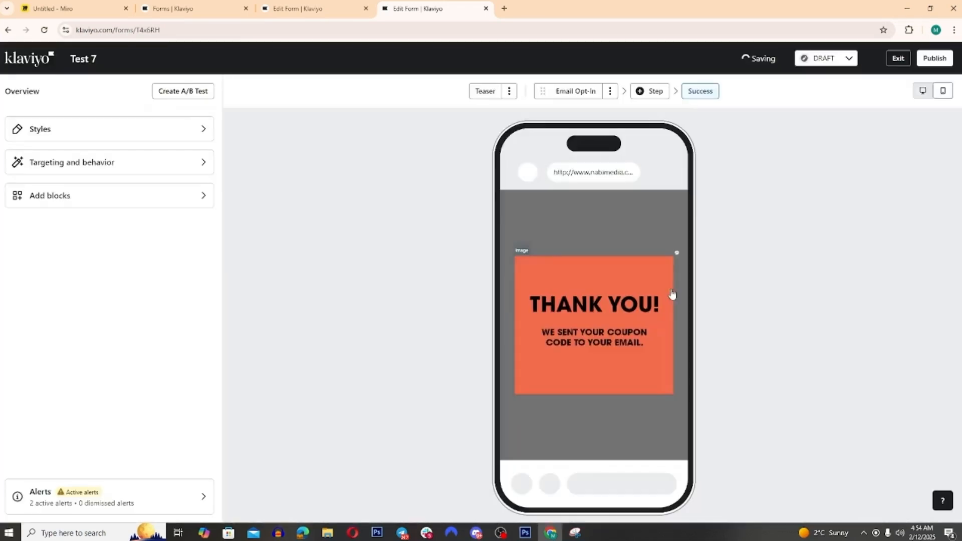
# Step: Compare the desktop and mobile previews of the Success and Email Opt-In steps
pyautogui.click(923, 91)
pyautogui.click(944, 95)
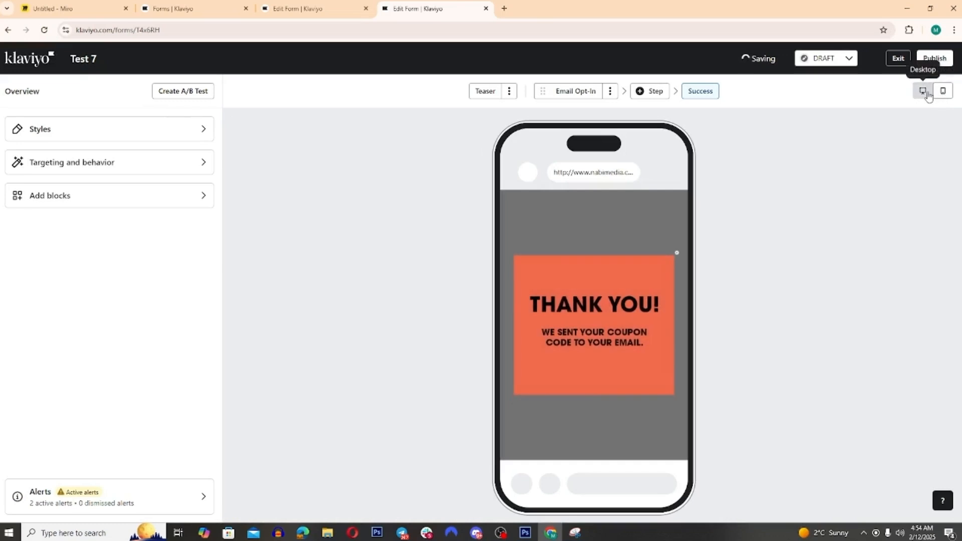
pyautogui.click(923, 91)
pyautogui.click(572, 99)
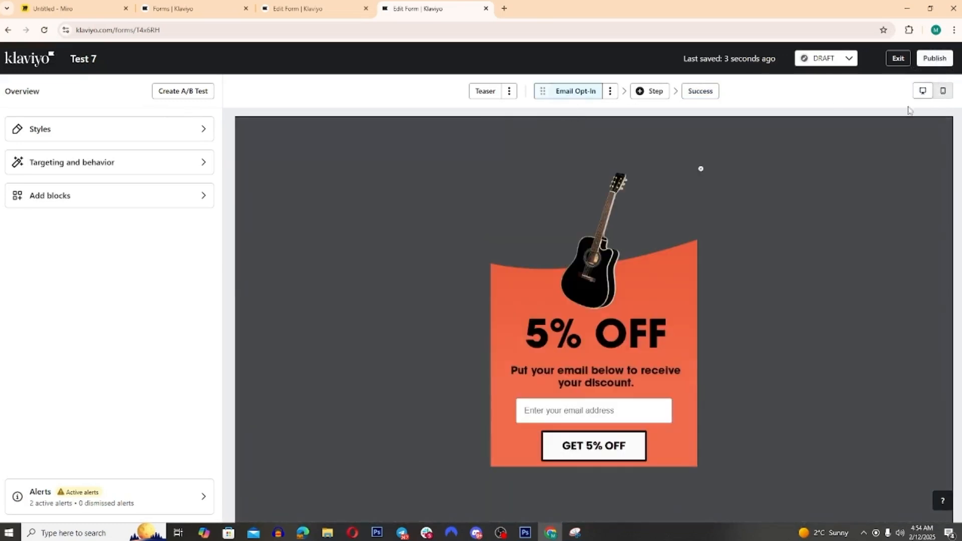
pyautogui.click(942, 93)
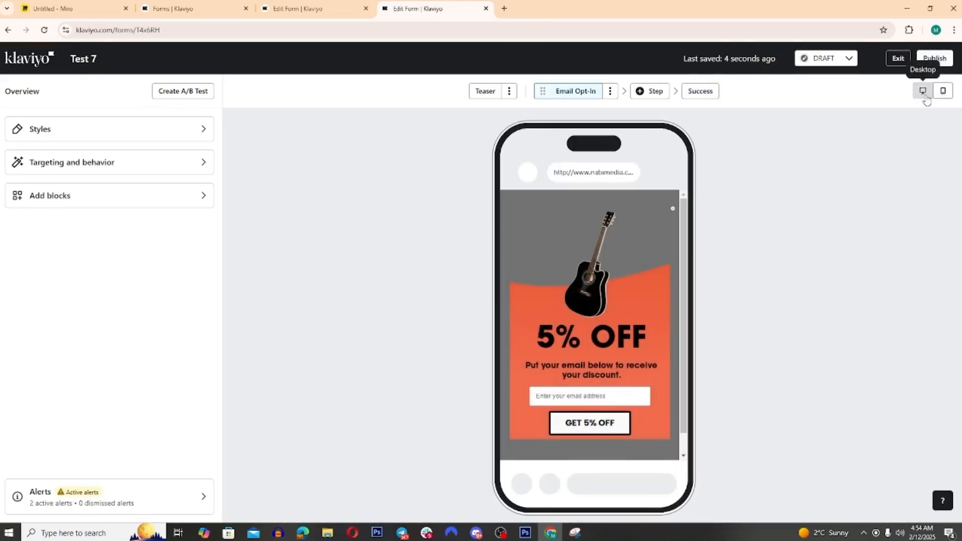
pyautogui.click(924, 94)
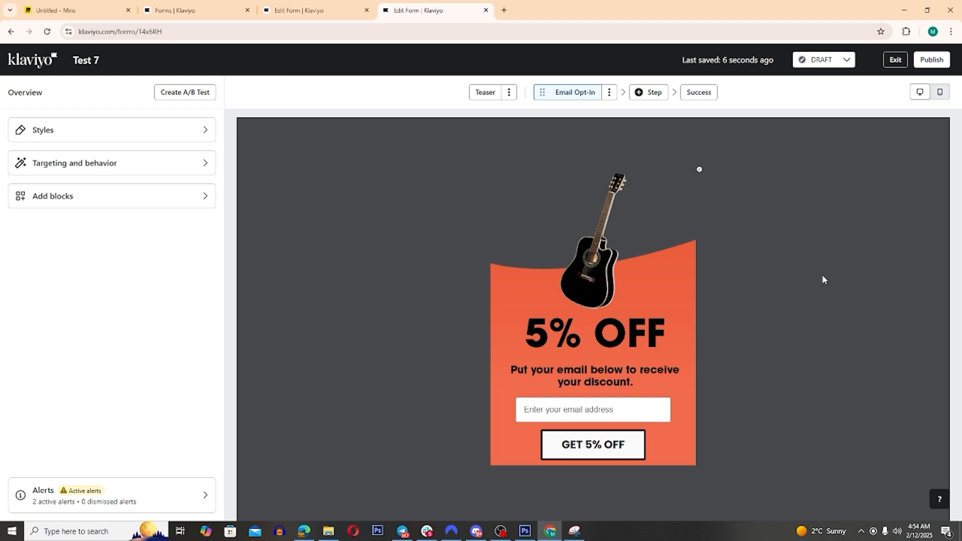
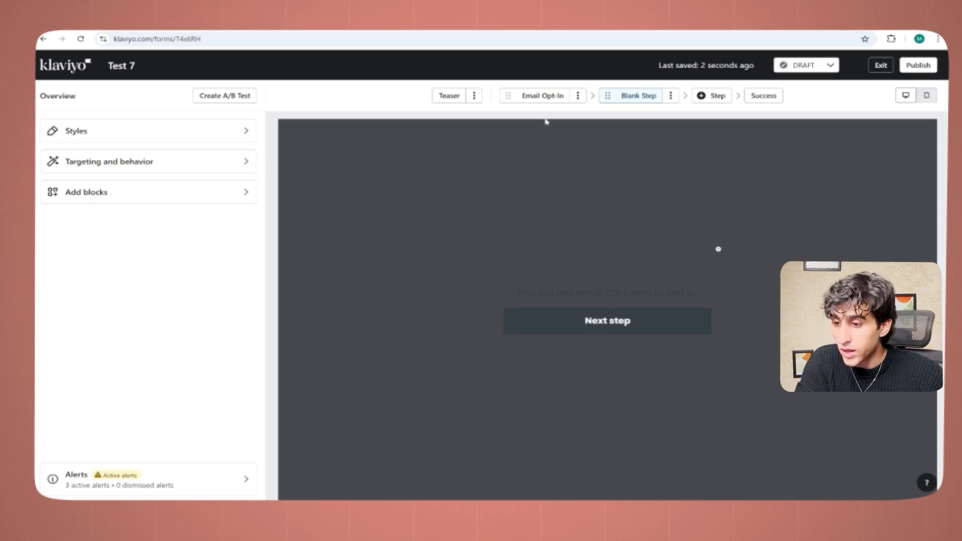
# Step: Clone the Email Opt-In step as "Micro-Committment" and place the copy before Email Opt-In in the step order
pyautogui.click(557, 97)
pyautogui.click(577, 95)
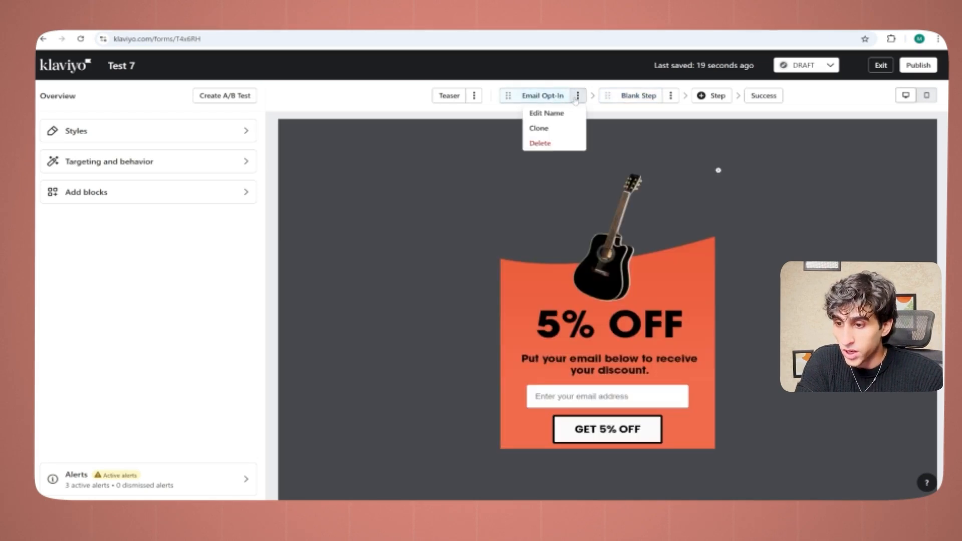
pyautogui.click(565, 128)
pyautogui.tripleClick(345, 275)
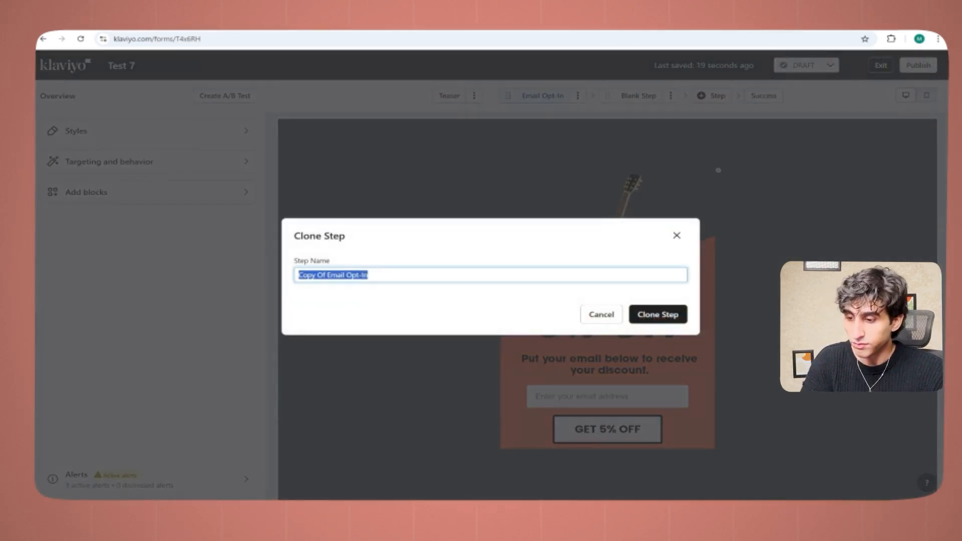
pyautogui.write('Mid')
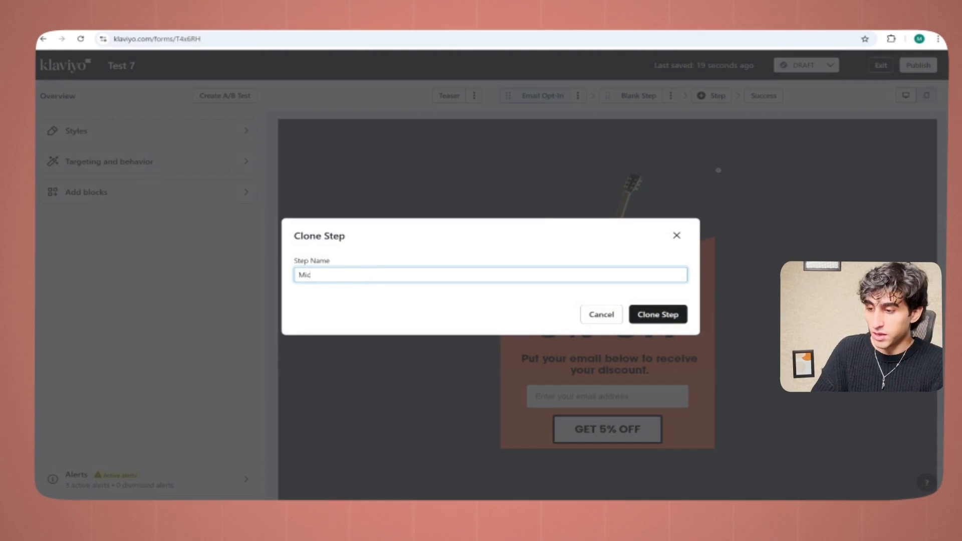
pyautogui.write('ro-Committmen')
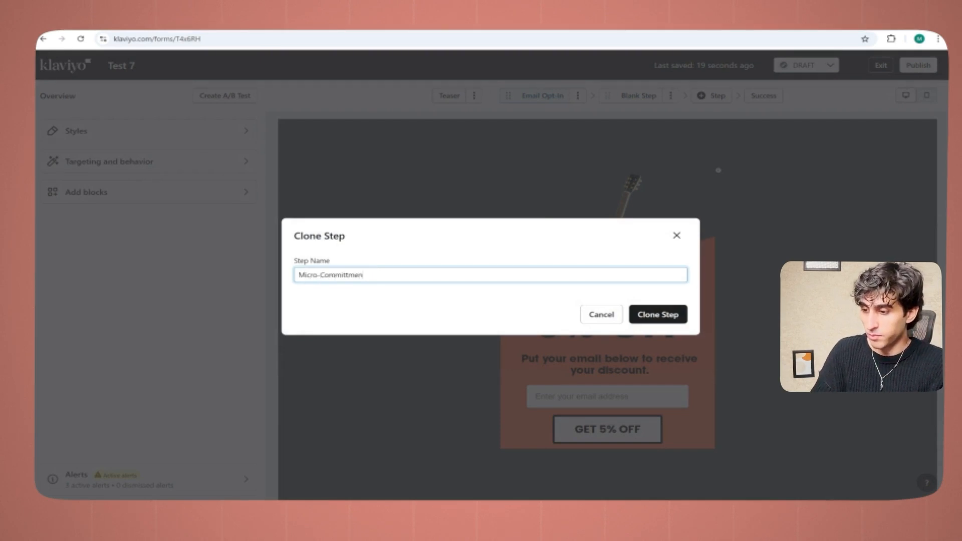
pyautogui.write('t')
pyautogui.press('Return')
pyautogui.moveTo(551, 96); pyautogui.dragTo(489, 97)
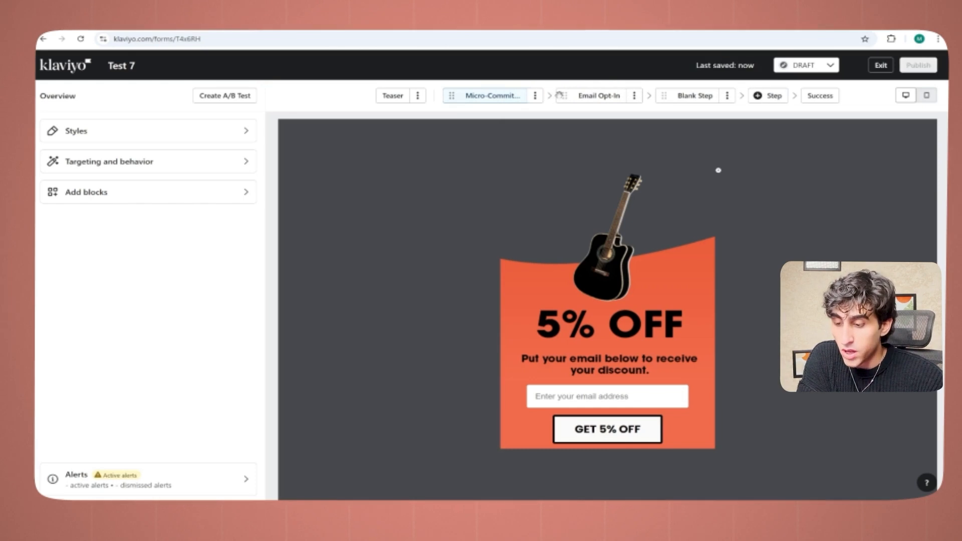
# Step: Delete the Blank Step that follows Email Opt-In from the form
pyautogui.click(585, 95)
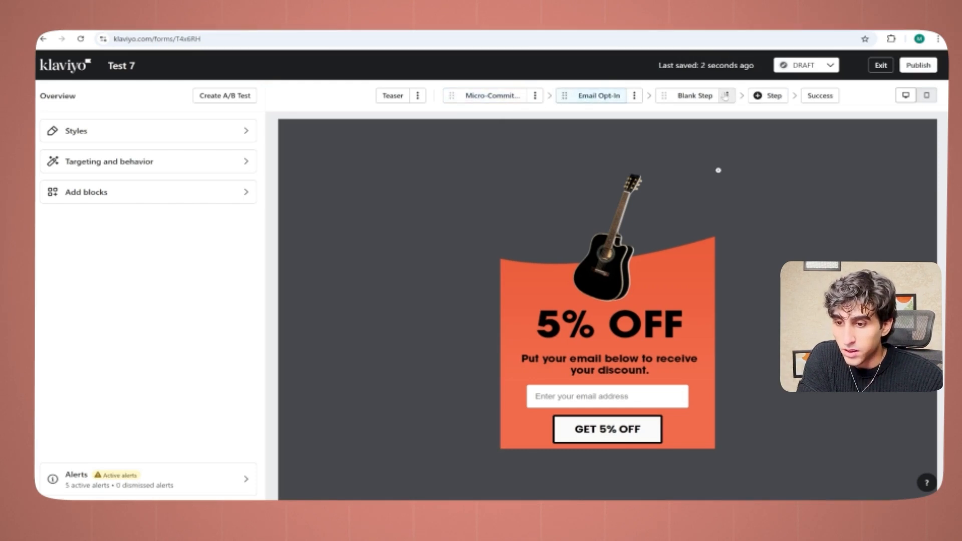
pyautogui.click(726, 95)
pyautogui.click(715, 145)
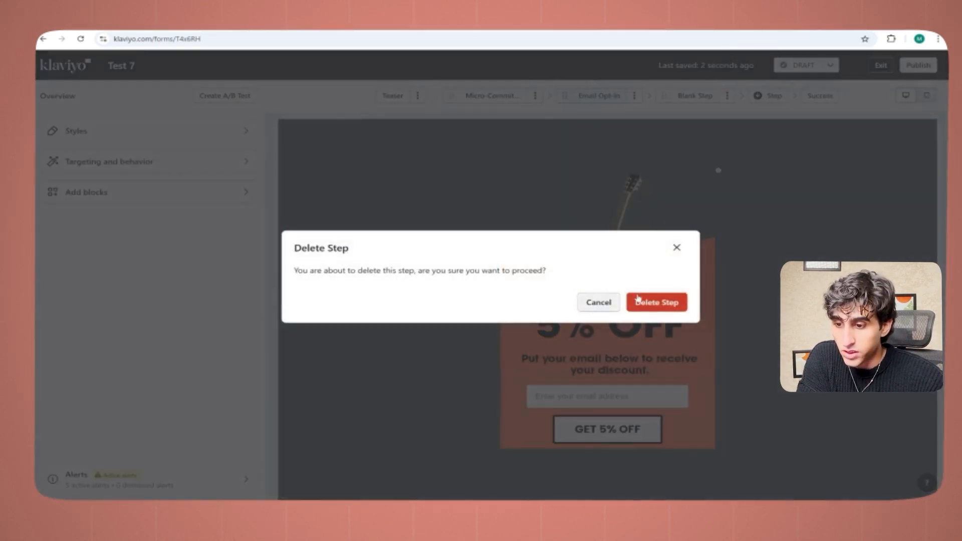
pyautogui.click(653, 301)
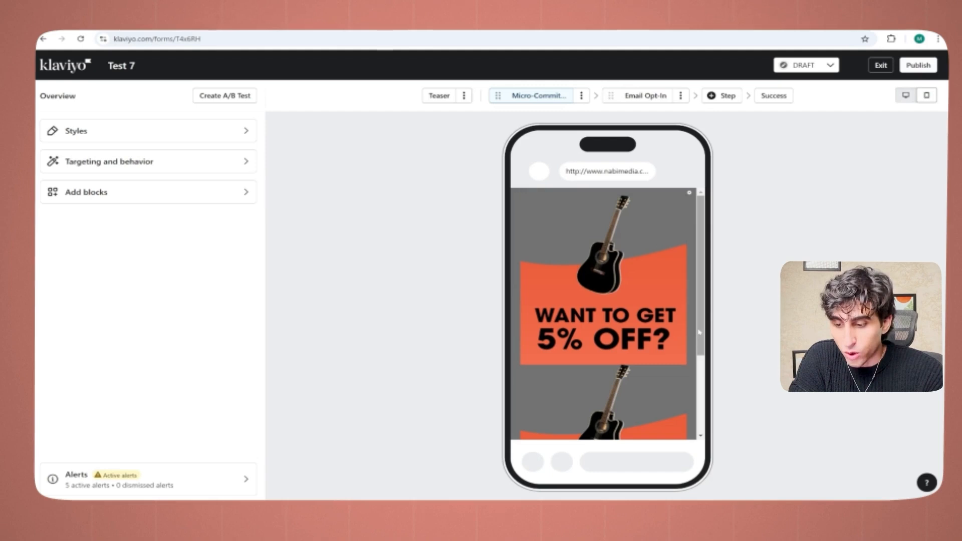
# Step: In the desktop view of the Micro-Committment step, delete the 5% OFF image block below the WANT TO GET 5% OFF? image
pyautogui.click(900, 95)
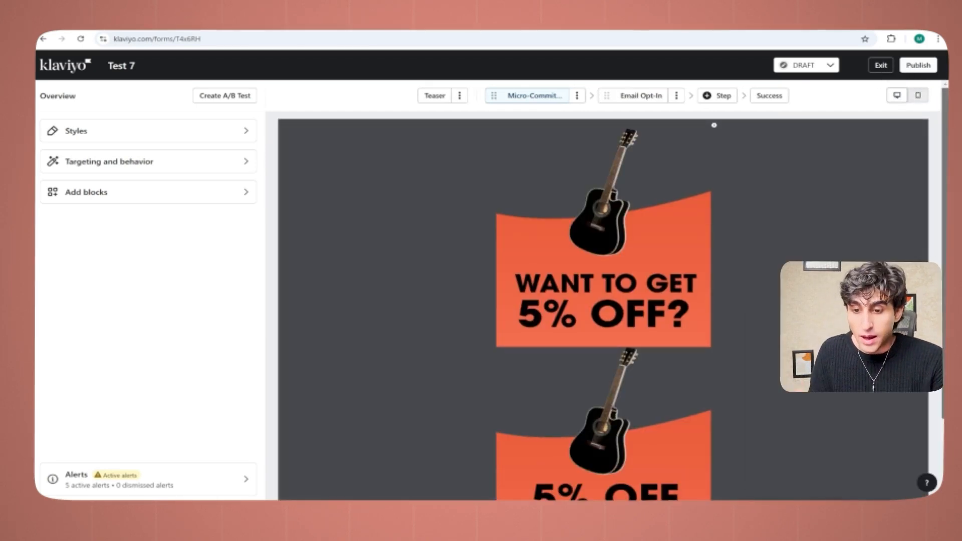
pyautogui.scroll(-2, 714, 125)
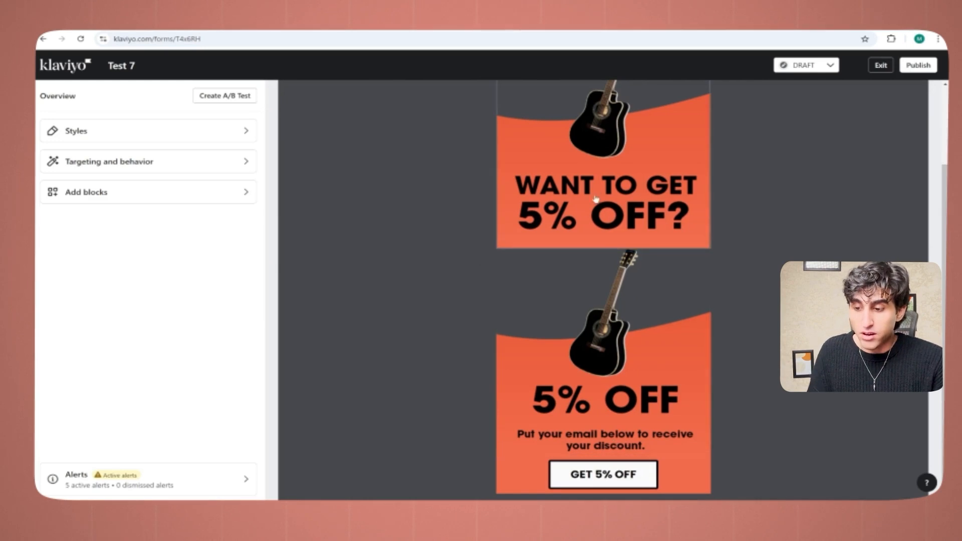
pyautogui.click(492, 259)
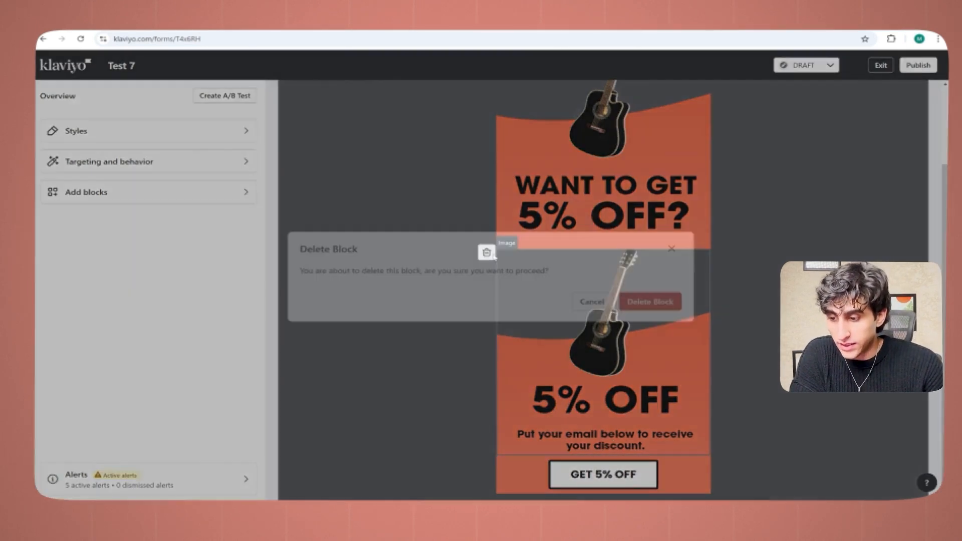
pyautogui.click(658, 304)
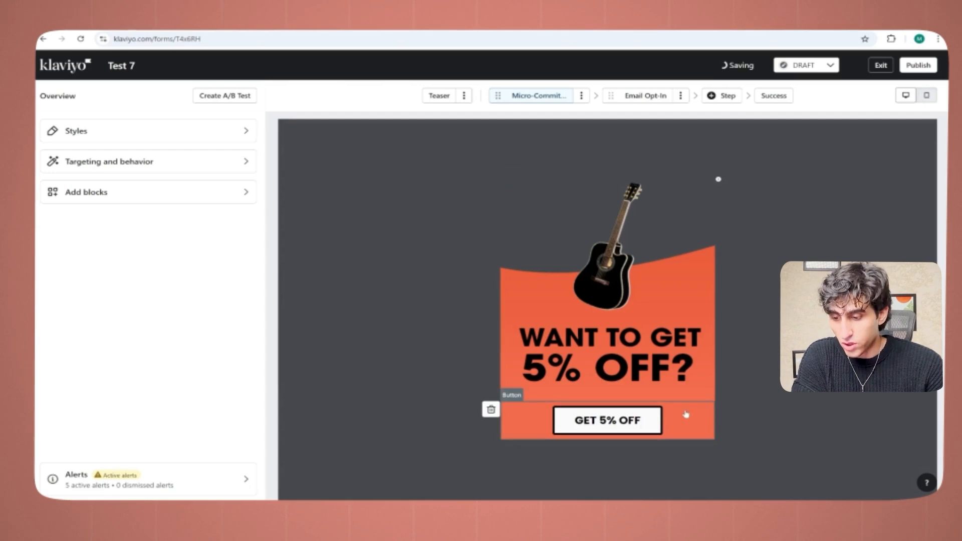
# Step: Change the text of the GET 5% OFF button on the Micro-Committment step to "YES PLEASE!"
pyautogui.click(649, 427)
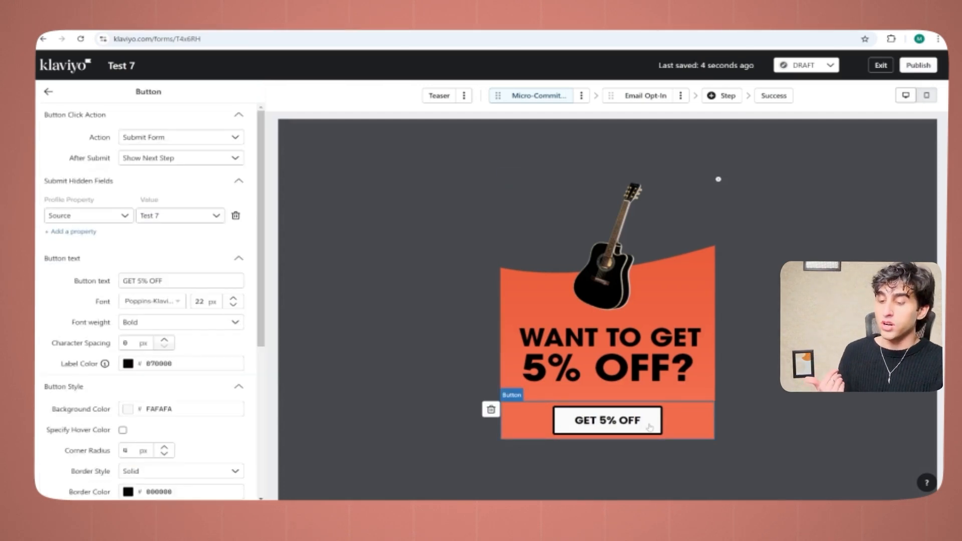
pyautogui.moveTo(166, 281); pyautogui.dragTo(100, 288)
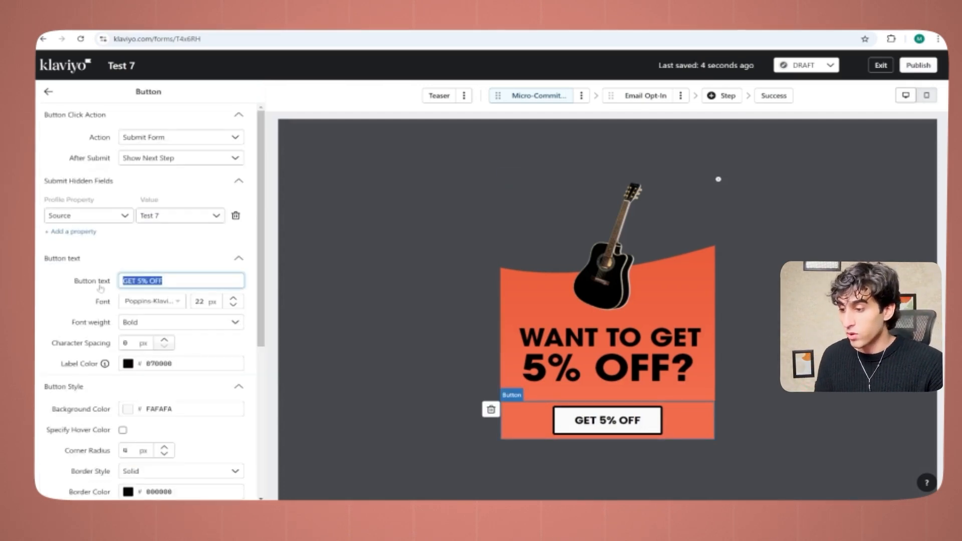
pyautogui.write('yes')
pyautogui.press('BackSpace')
pyautogui.press('BackSpace')
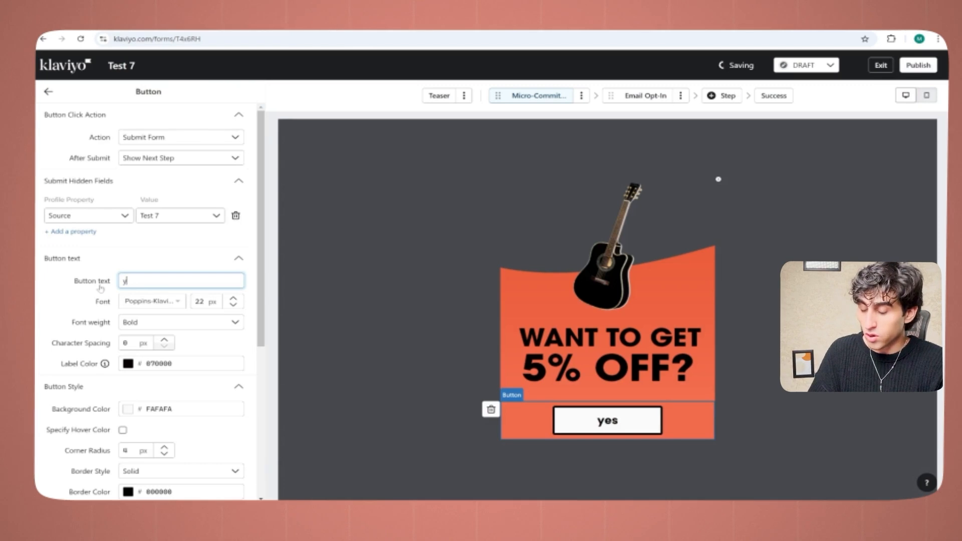
pyautogui.write('y')
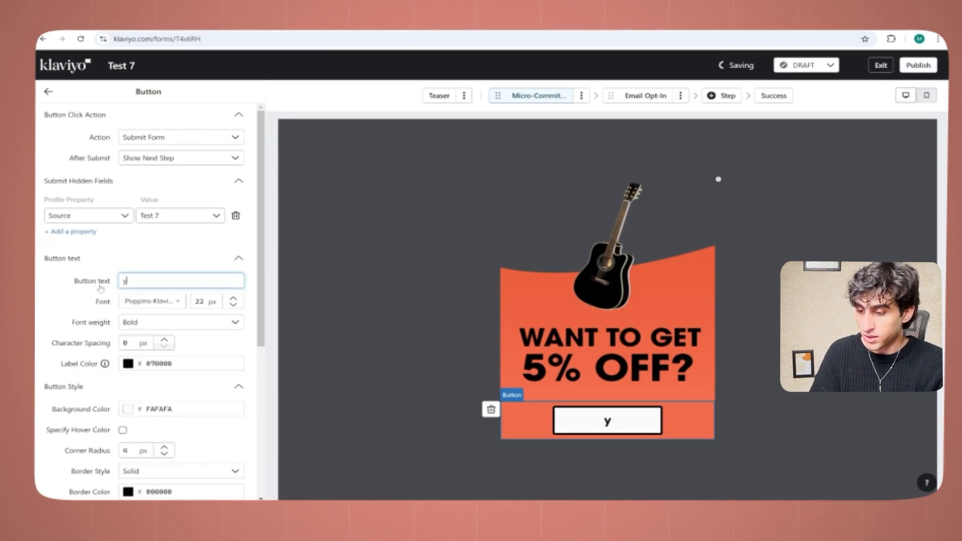
pyautogui.write('YES ')
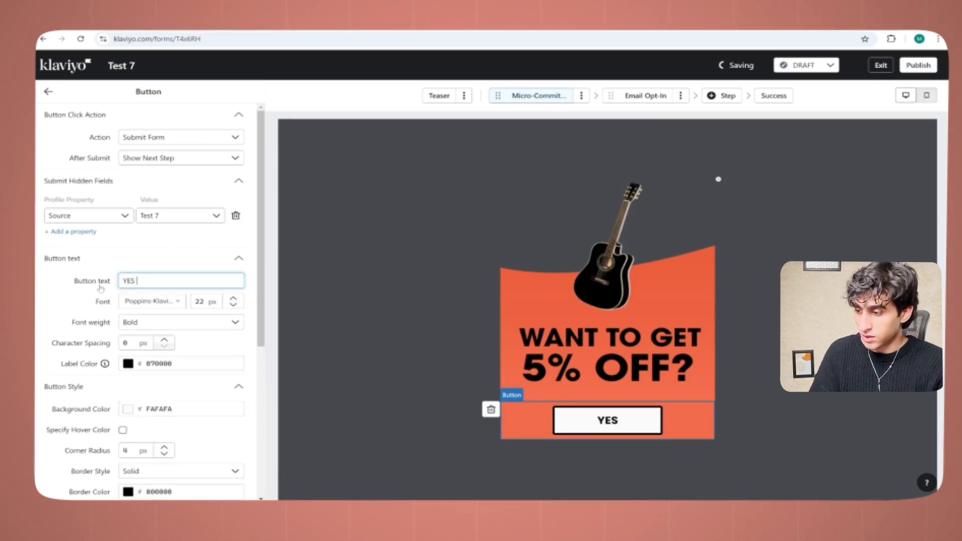
pyautogui.write('PLEASE!')
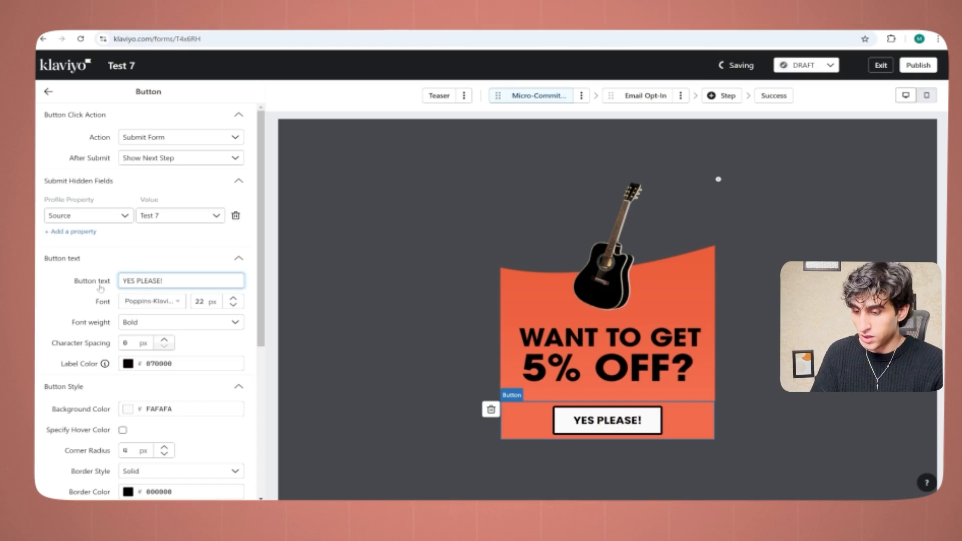
pyautogui.click(48, 91)
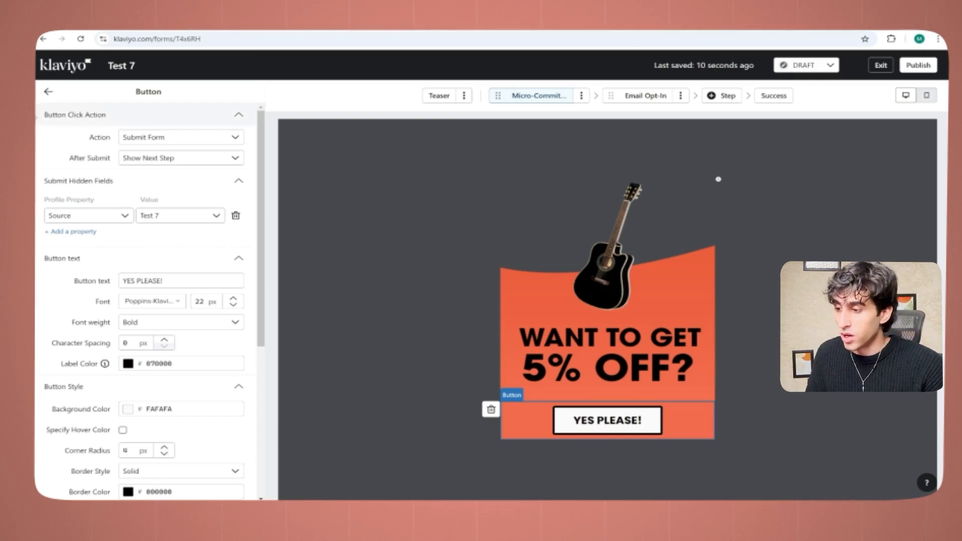
pyautogui.click(48, 92)
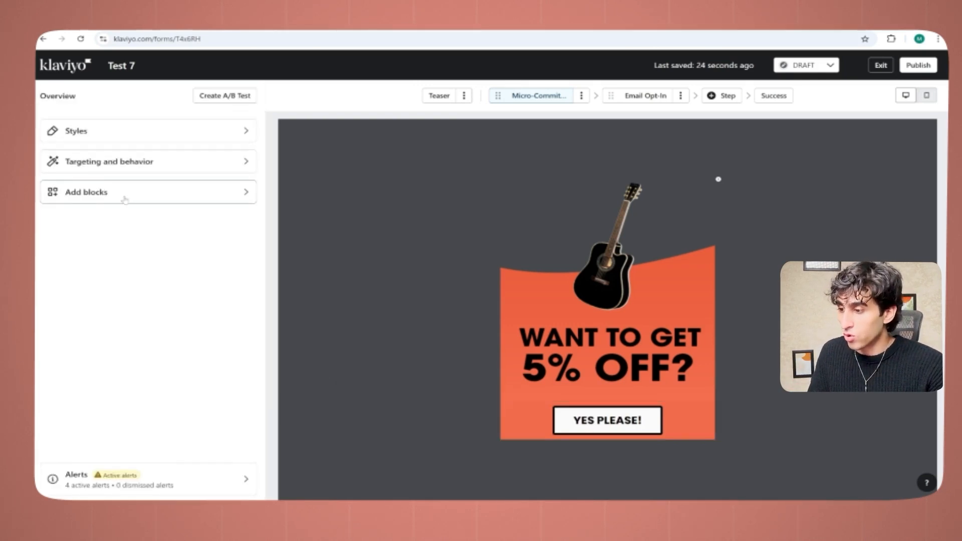
# Step: Add a button block below YES PLEASE! with a white FFFFFF button background and the text "NO!"
pyautogui.click(123, 193)
pyautogui.moveTo(572, 440); pyautogui.dragTo(581, 434)
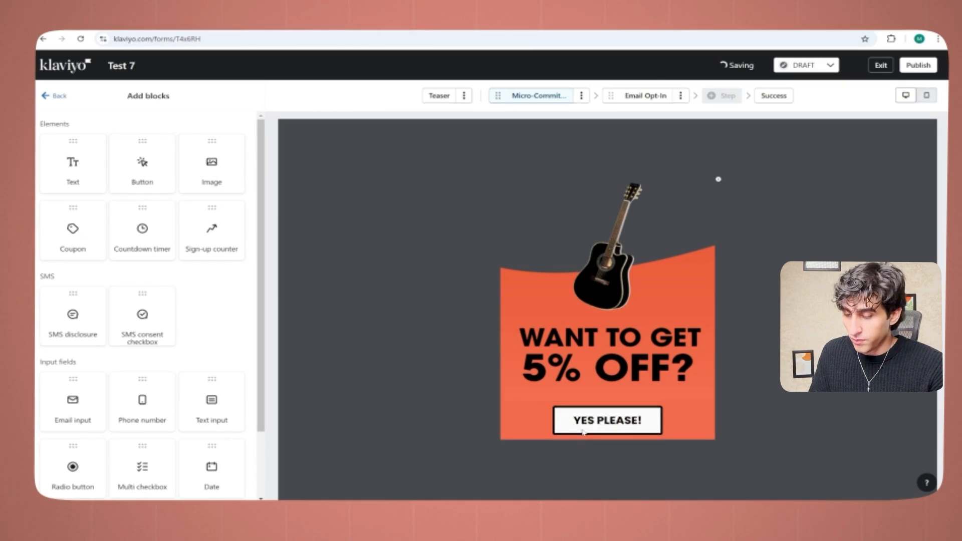
pyautogui.click(128, 310)
pyautogui.moveTo(140, 341); pyautogui.dragTo(124, 325)
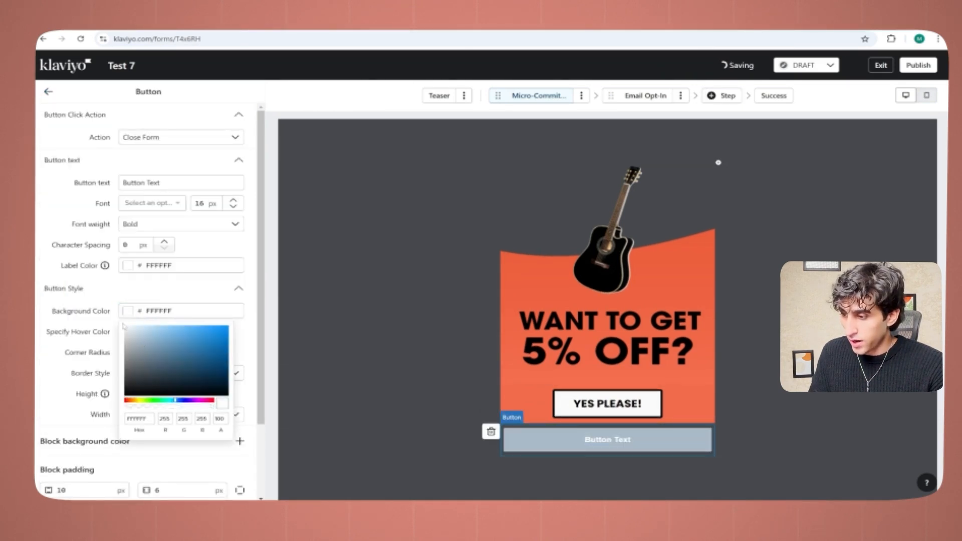
pyautogui.tripleClick(152, 183)
pyautogui.write('no')
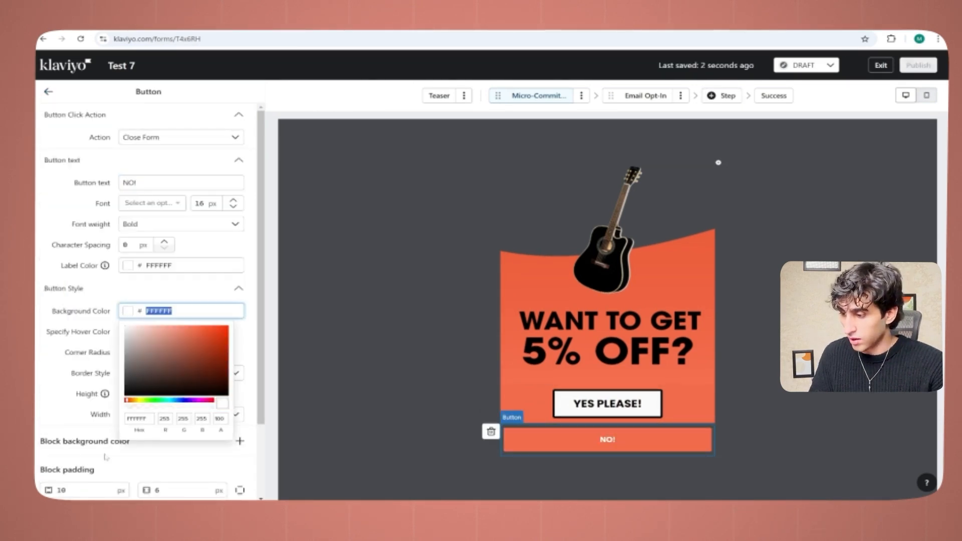
pyautogui.click(108, 450)
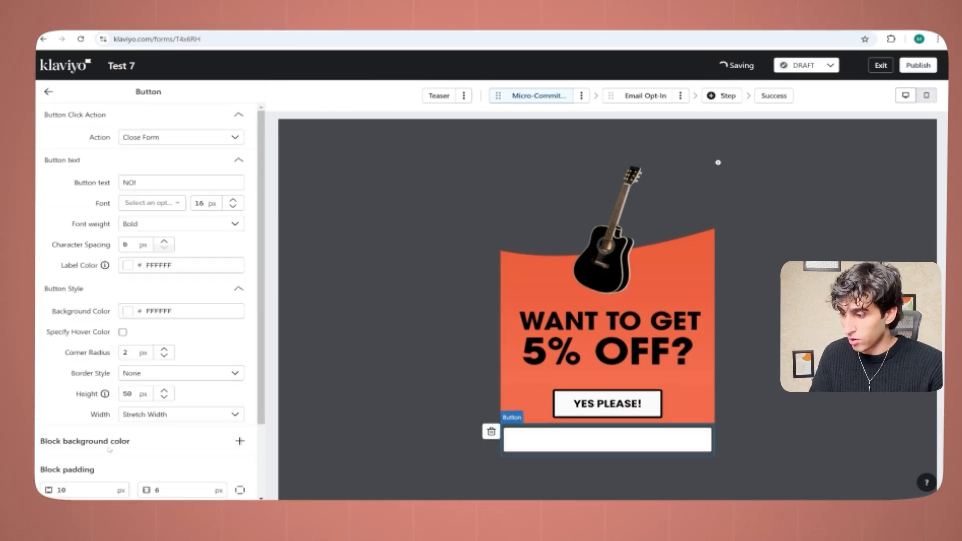
# Step: Add an orange block background color, F26C4D, behind the NO! button
pyautogui.click(239, 441)
pyautogui.doubleClick(81, 464)
pyautogui.write('F26C4D')
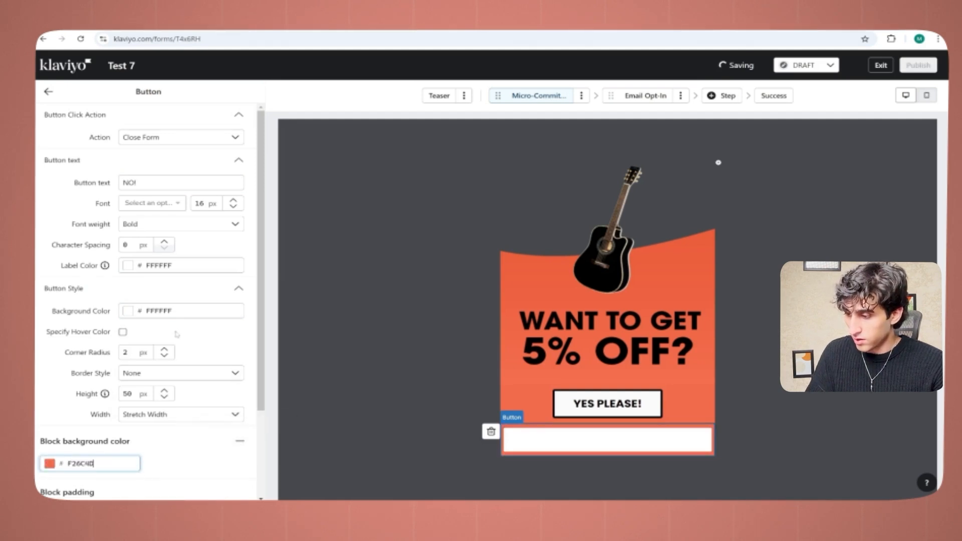
# Step: Set the NO! button's label color to near-black 0E0101
pyautogui.click(128, 311)
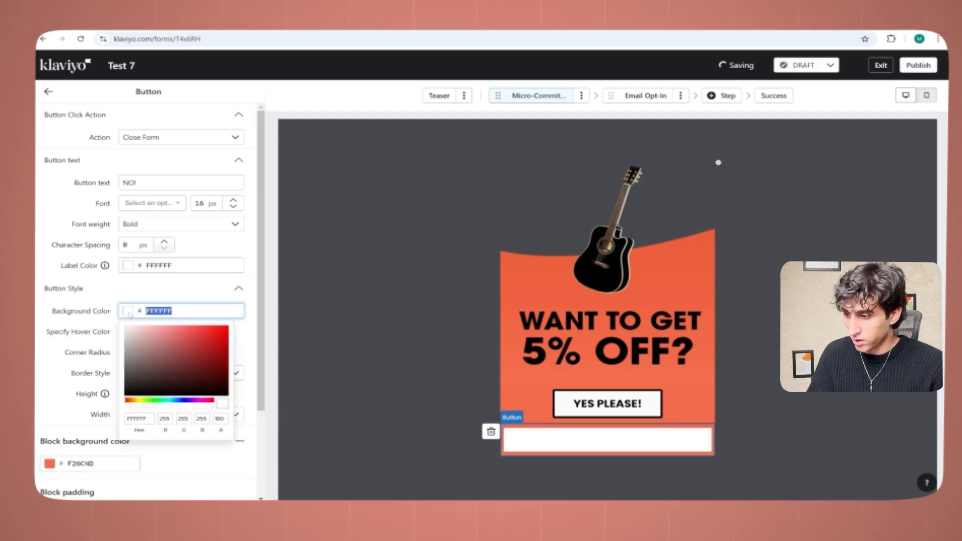
pyautogui.click(173, 183)
pyautogui.click(129, 266)
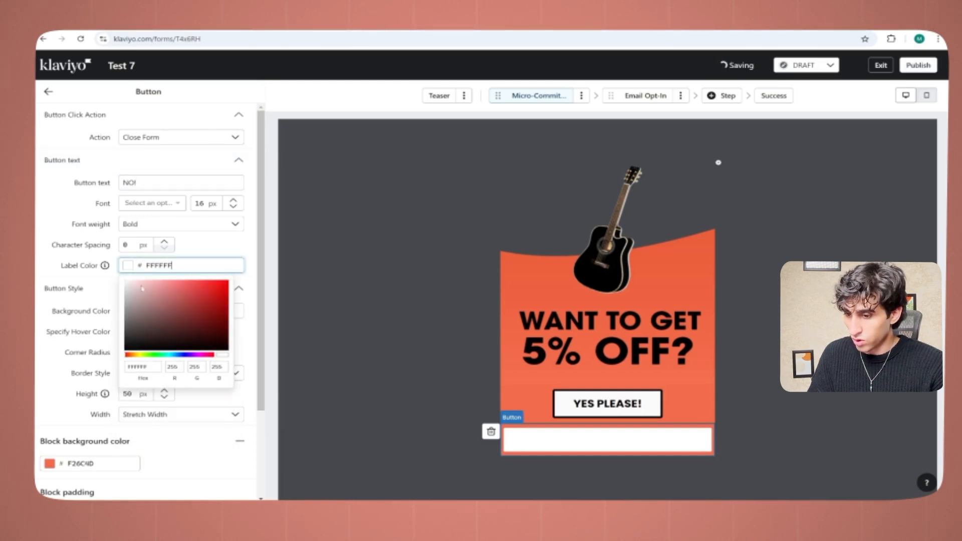
pyautogui.click(221, 347)
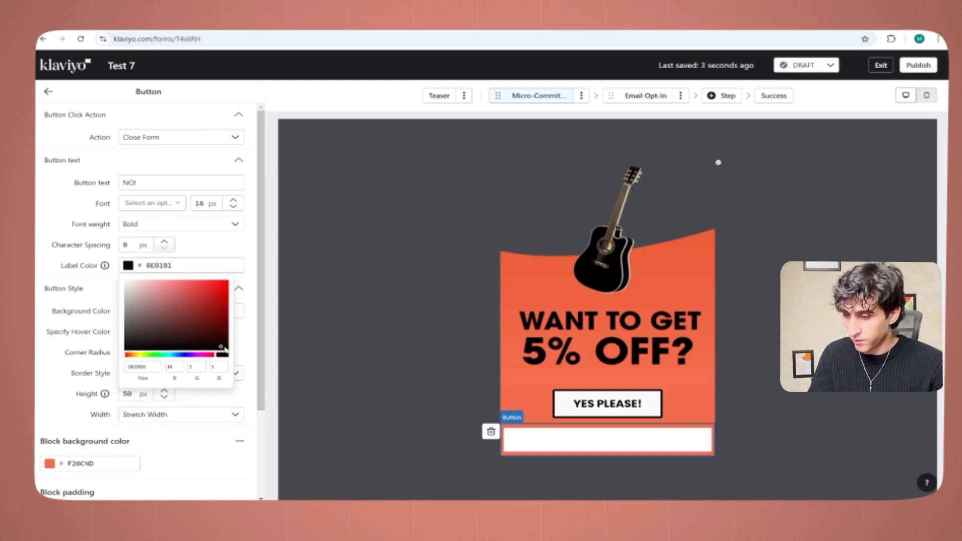
pyautogui.click(155, 183)
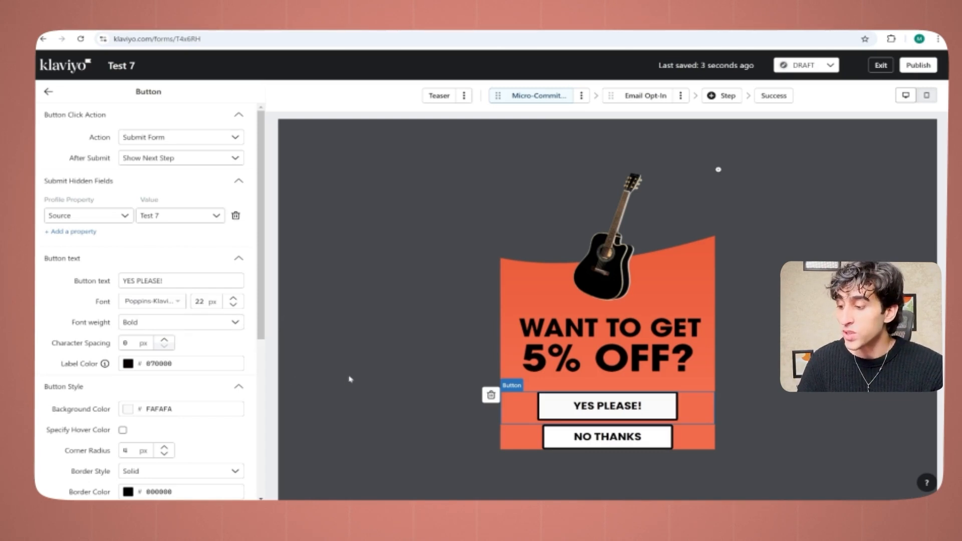
# Step: Set the NO THANKS button's background color to light gray DEDEDE
pyautogui.click(631, 433)
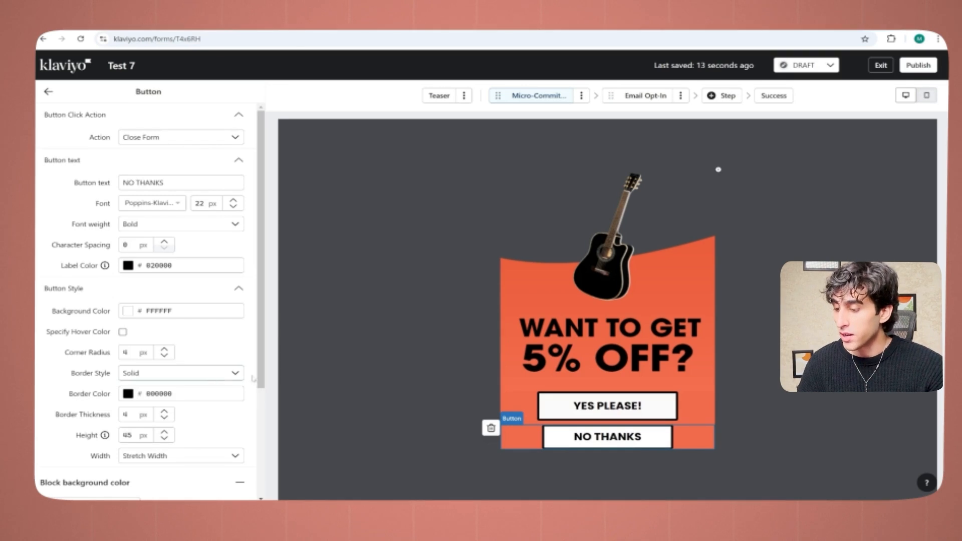
pyautogui.scroll(-2, 220, 375)
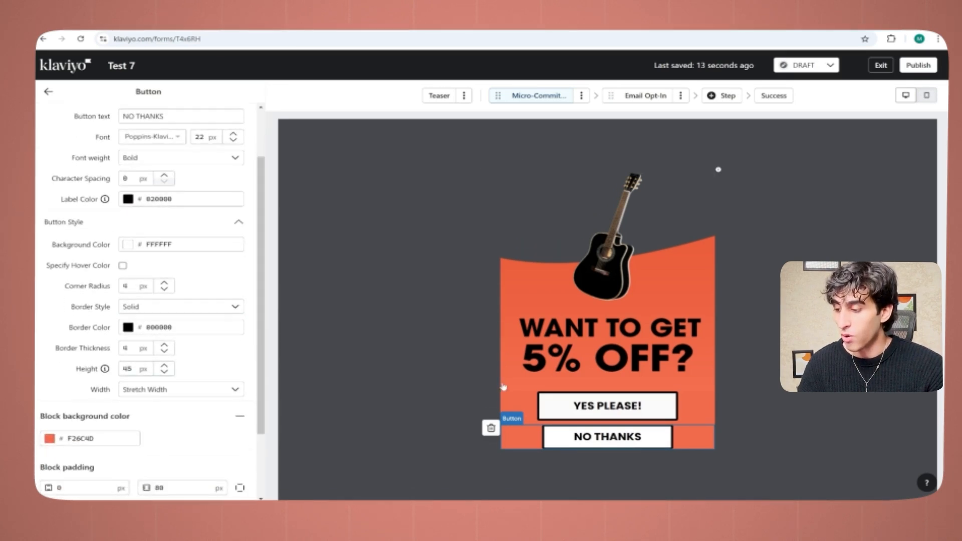
pyautogui.click(141, 369)
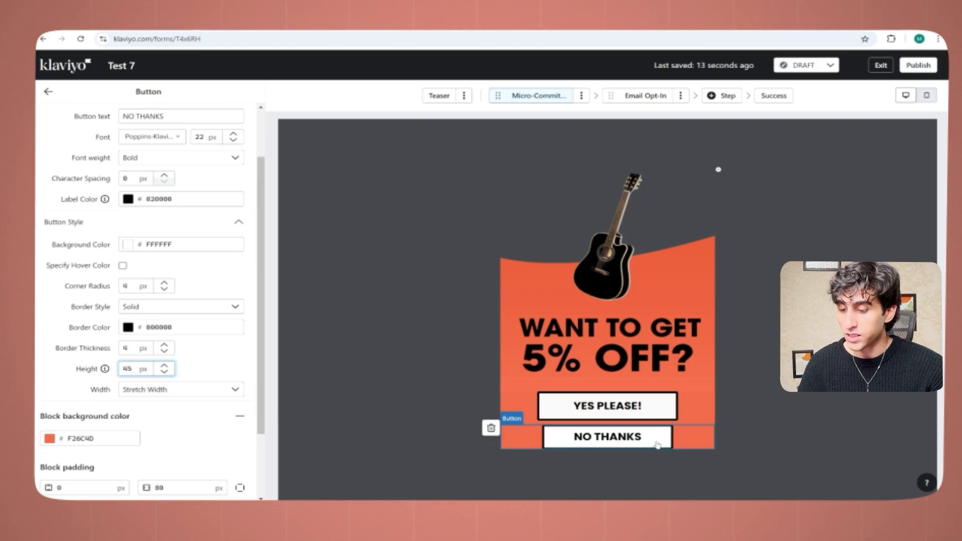
pyautogui.scroll(-2, 259, 462)
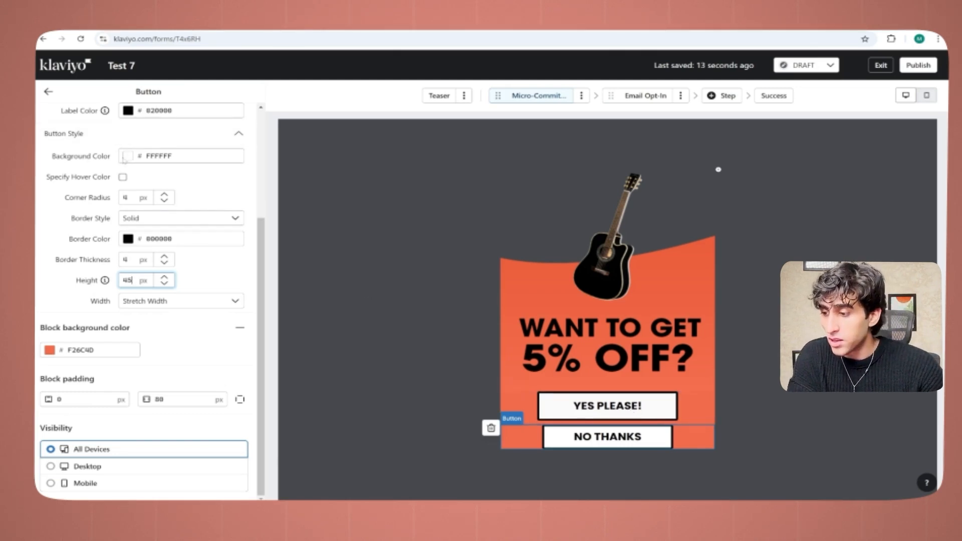
pyautogui.click(125, 157)
pyautogui.click(130, 184)
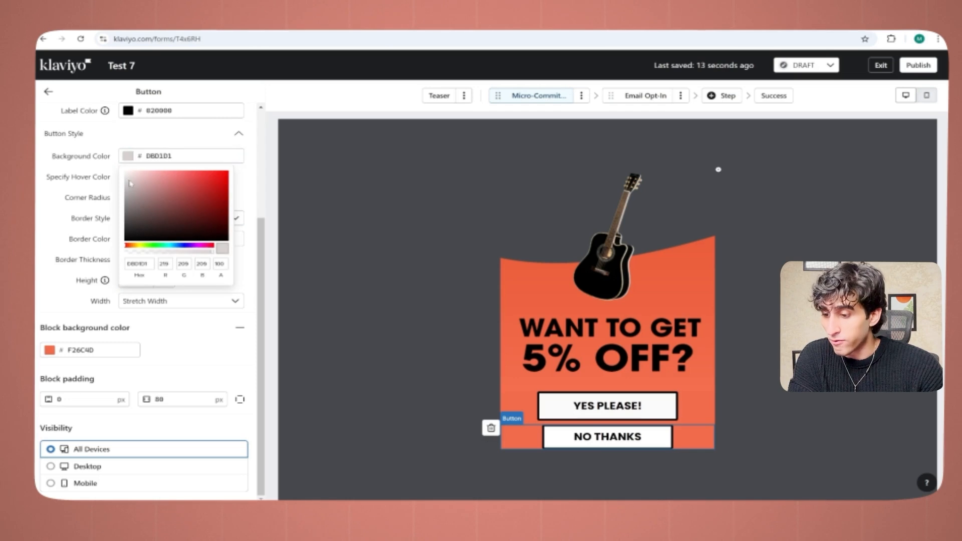
pyautogui.click(127, 178)
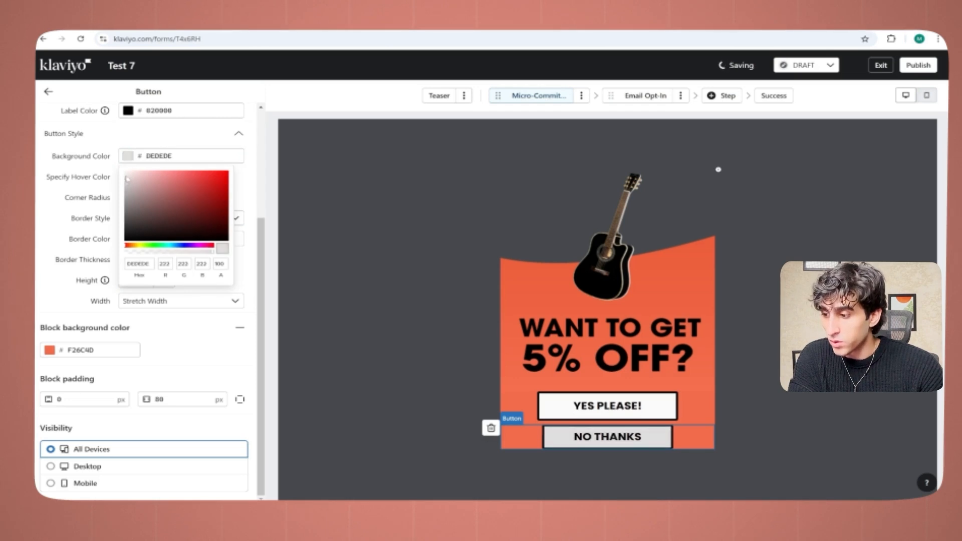
# Step: Adjust the NO THANKS button's background color to light gray E0E0E0
pyautogui.click(126, 178)
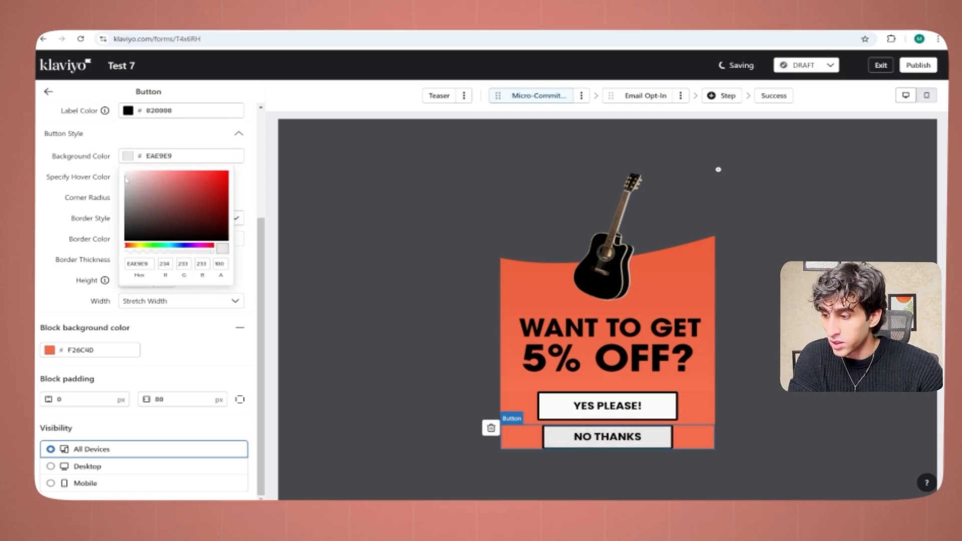
pyautogui.click(126, 182)
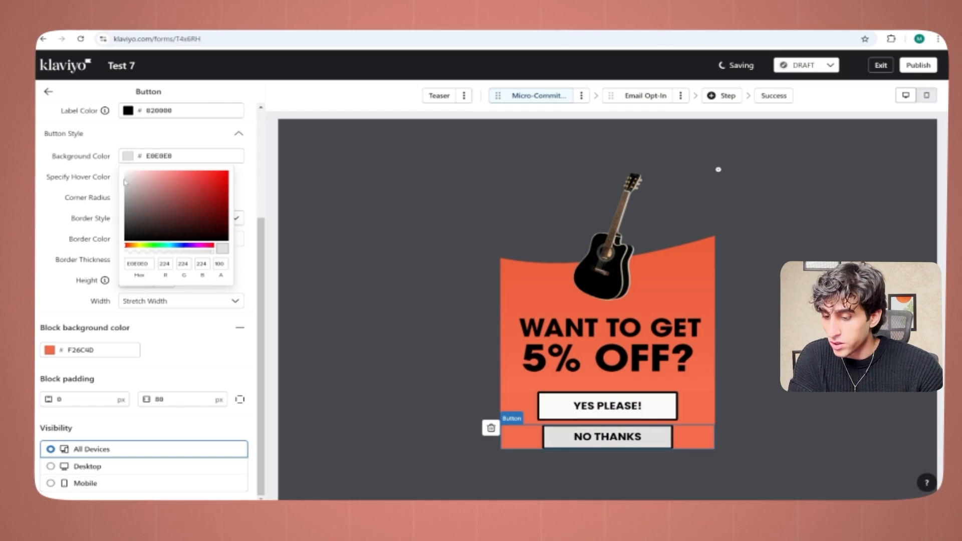
pyautogui.click(48, 92)
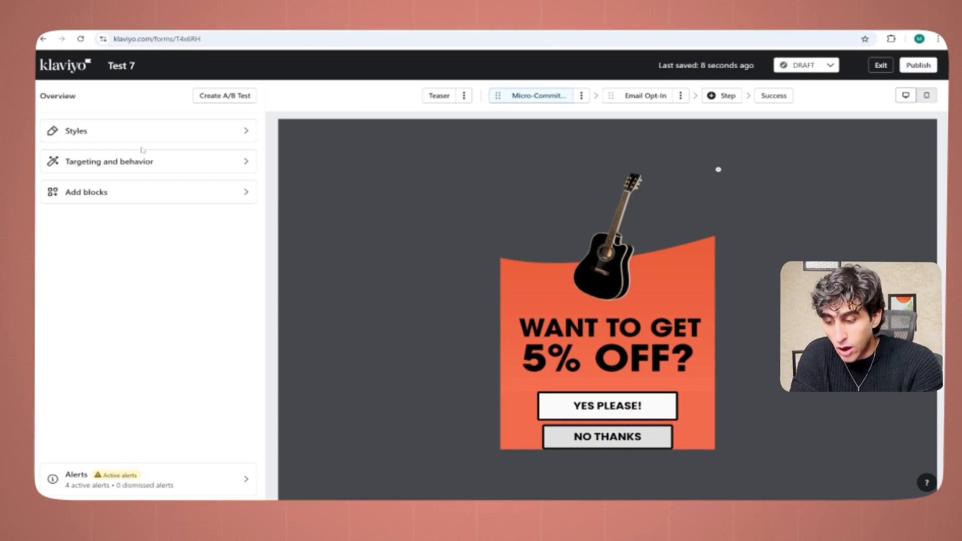
# Step: Switch the NO THANKS button block to individual padding and set its bottom padding to 30 px
pyautogui.click(712, 448)
pyautogui.scroll(-3, 249, 433)
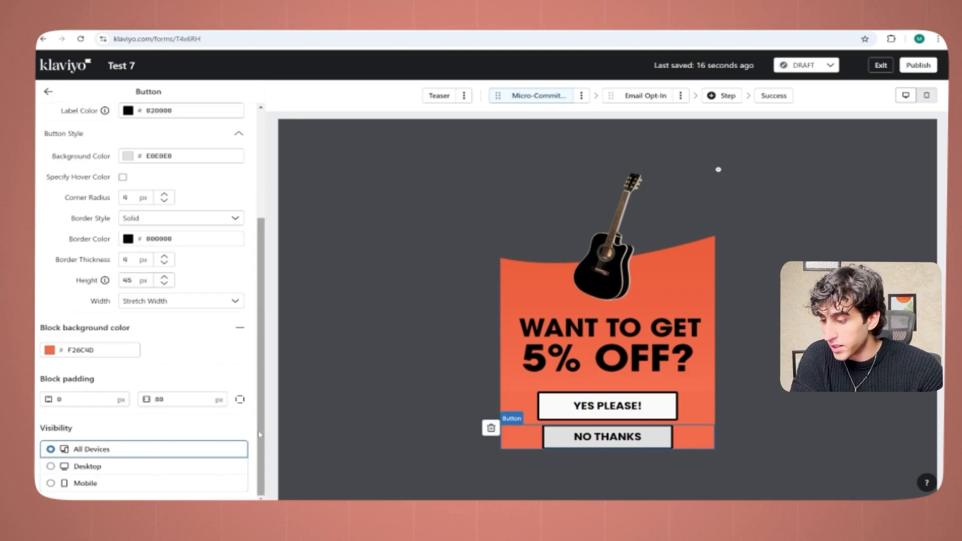
pyautogui.click(239, 399)
pyautogui.doubleClick(60, 420)
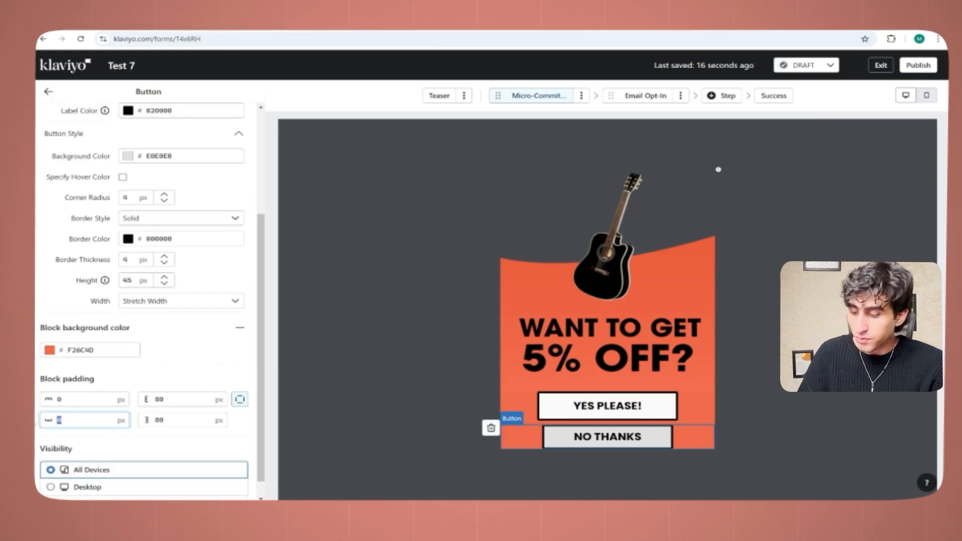
pyautogui.write('20')
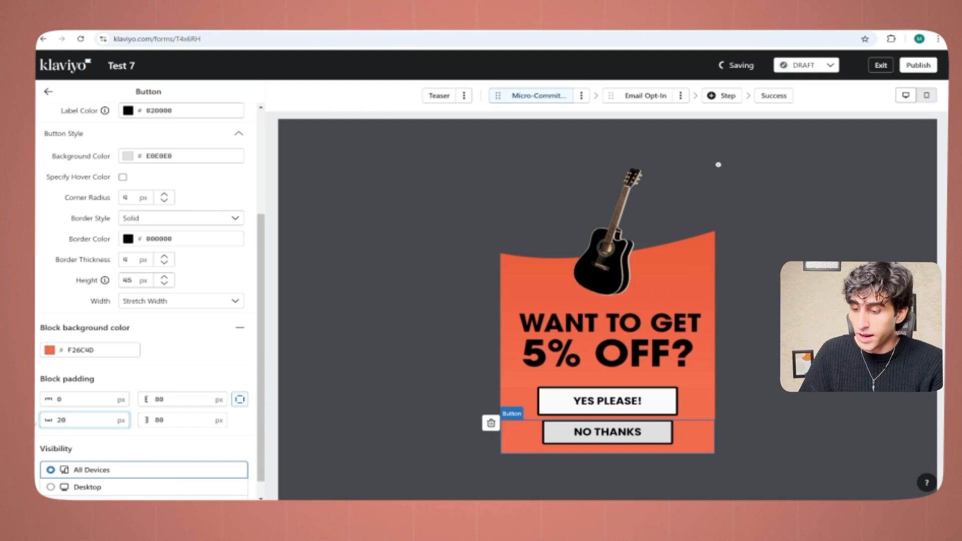
pyautogui.press('BackSpace')
pyautogui.press('BackSpace')
pyautogui.write('30')
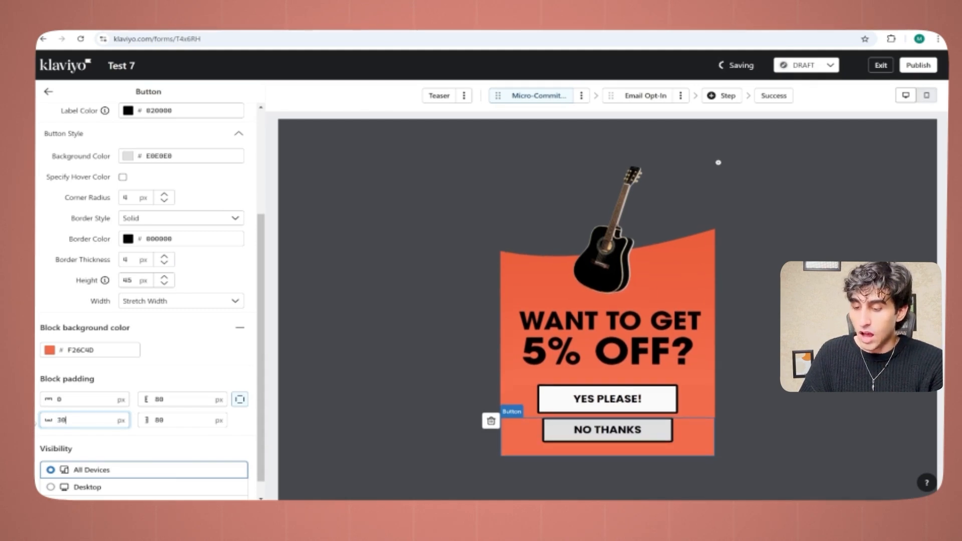
pyautogui.click(49, 92)
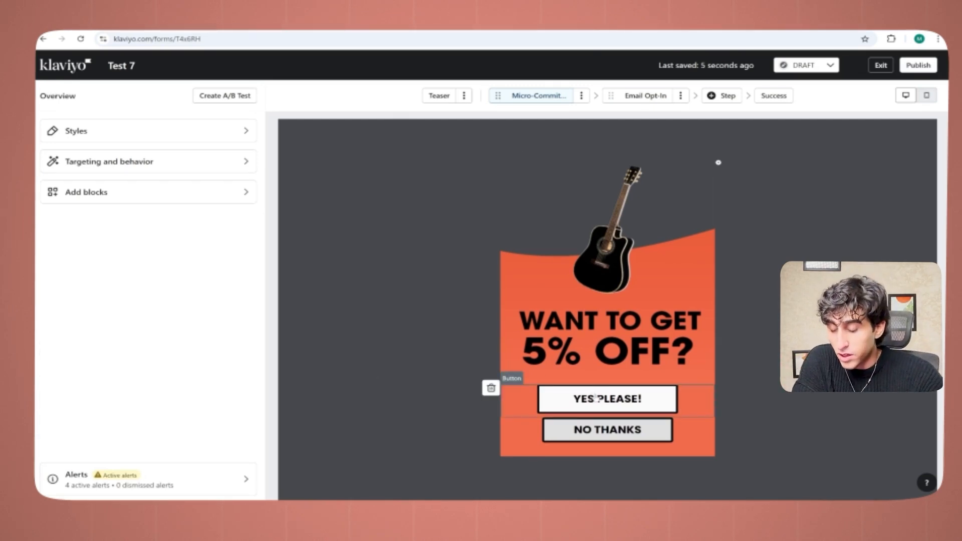
# Step: Set the YES PLEASE! button's click action to Submit Form, with Show Next Step after submitting
pyautogui.click(521, 401)
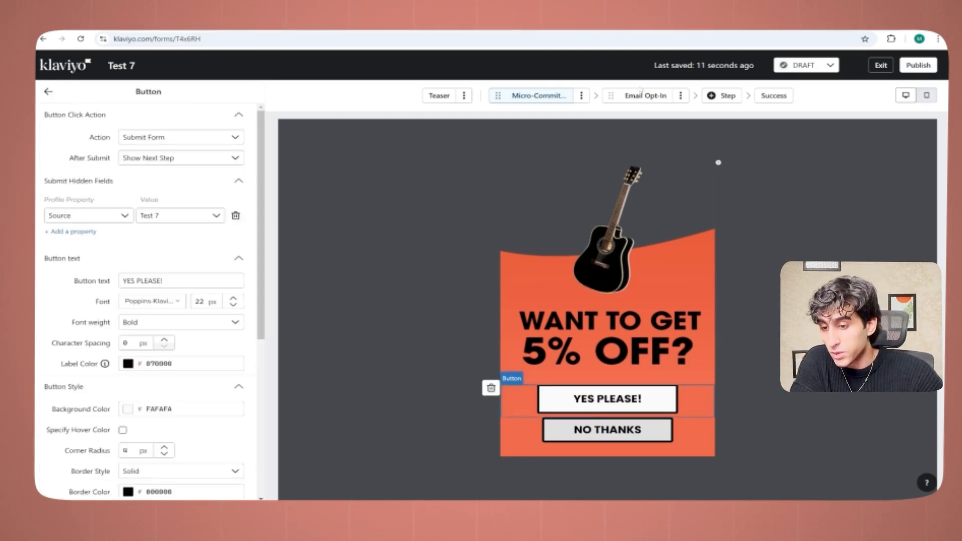
pyautogui.click(197, 140)
pyautogui.click(186, 207)
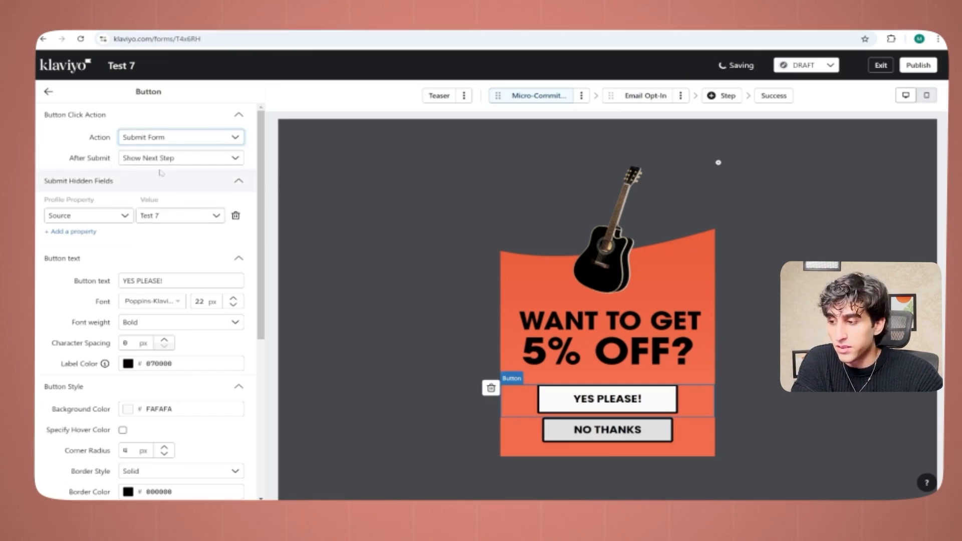
pyautogui.click(175, 158)
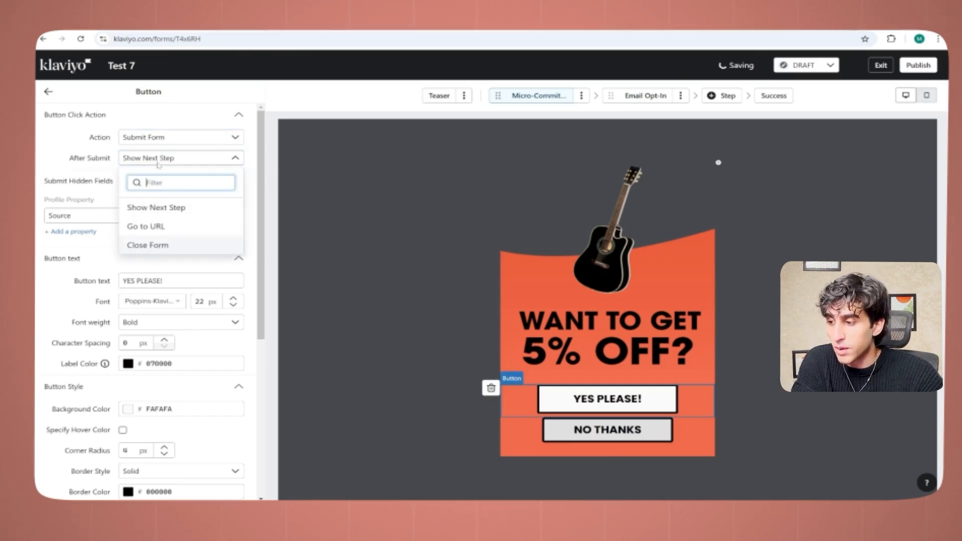
pyautogui.click(191, 211)
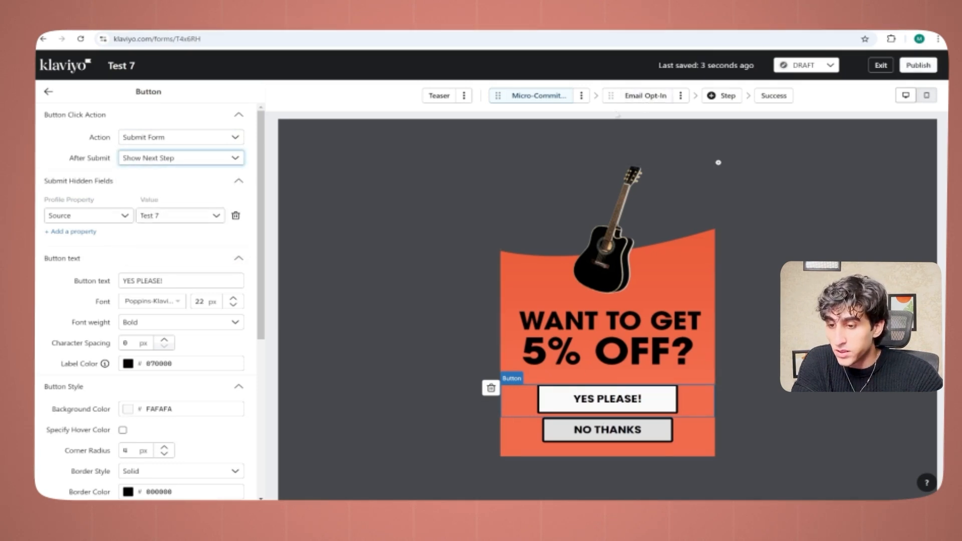
# Step: Check the click action assigned to the NO THANKS button and its available options
pyautogui.click(593, 440)
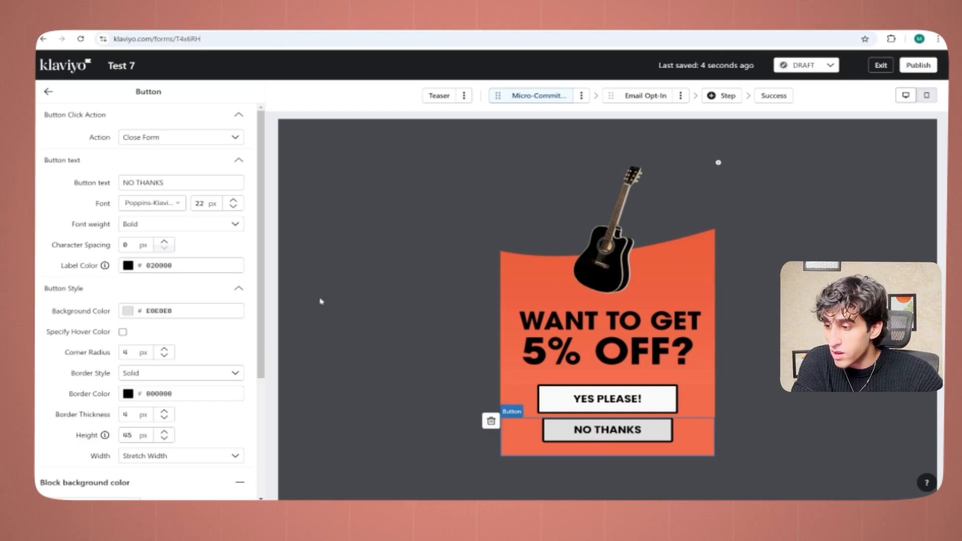
pyautogui.click(167, 137)
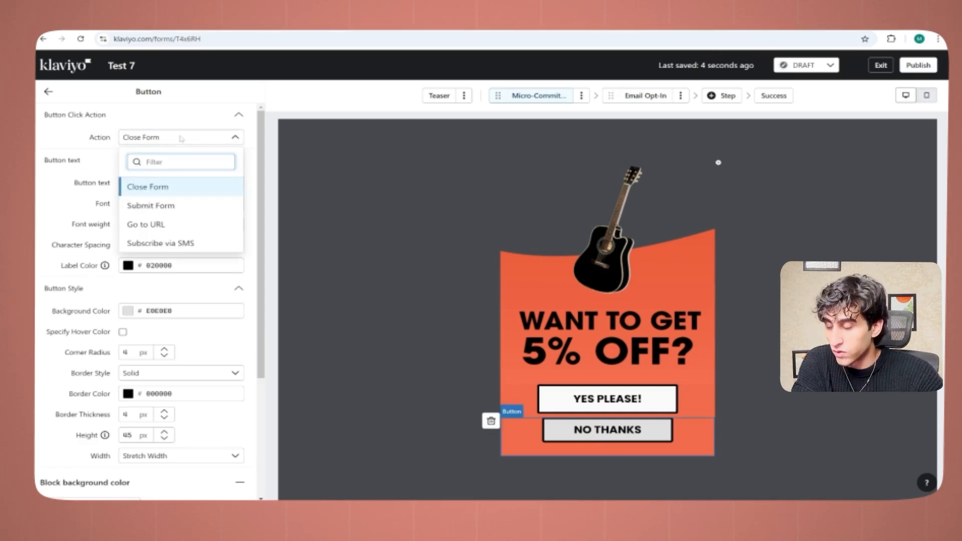
pyautogui.click(181, 139)
# Step: Review the form's flow by viewing the micro-commitment, Email Opt-In and Success steps, returning to Email Opt-In
pyautogui.click(643, 97)
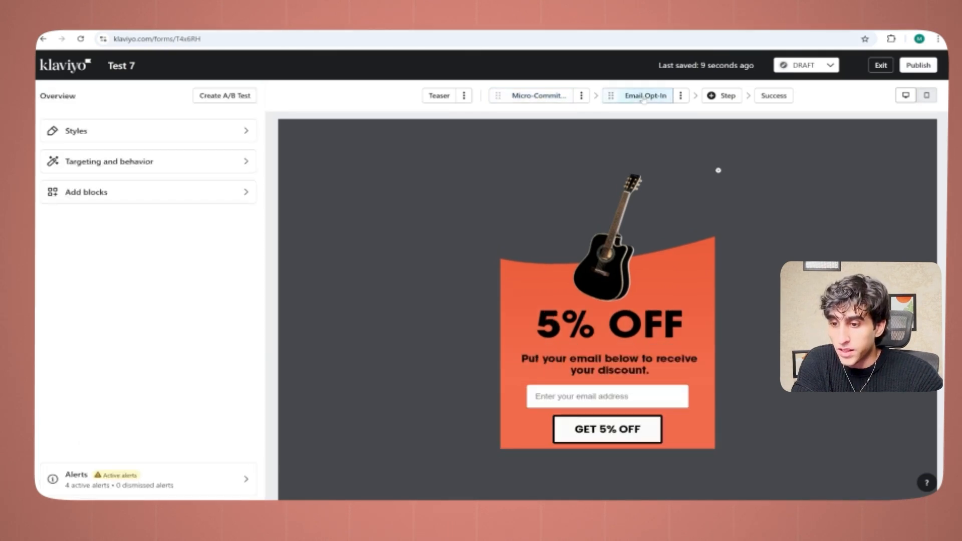
pyautogui.click(537, 99)
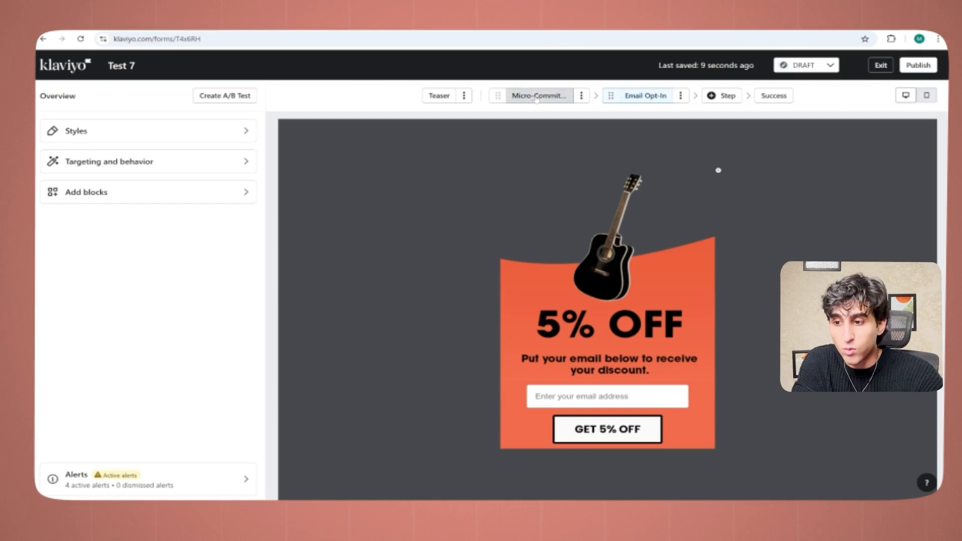
pyautogui.click(621, 96)
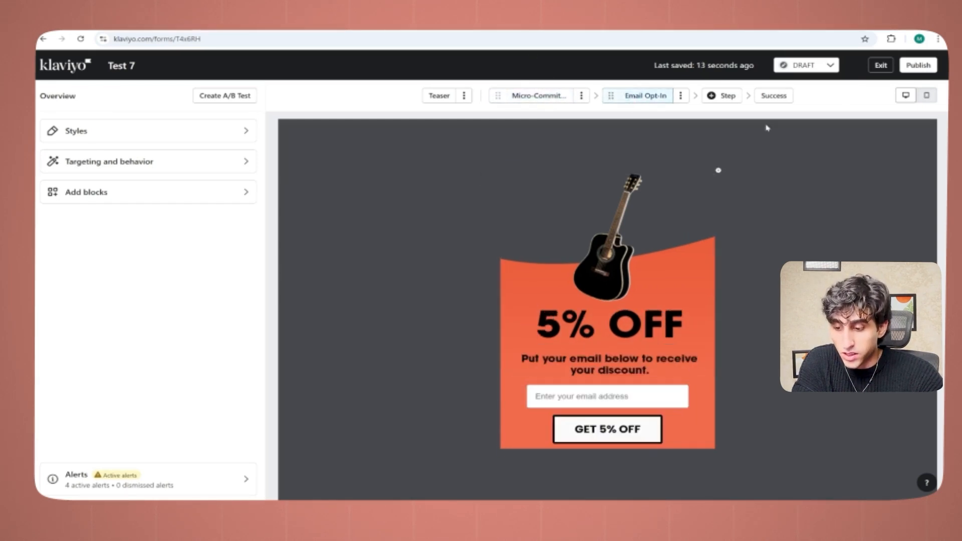
pyautogui.click(771, 98)
pyautogui.click(654, 102)
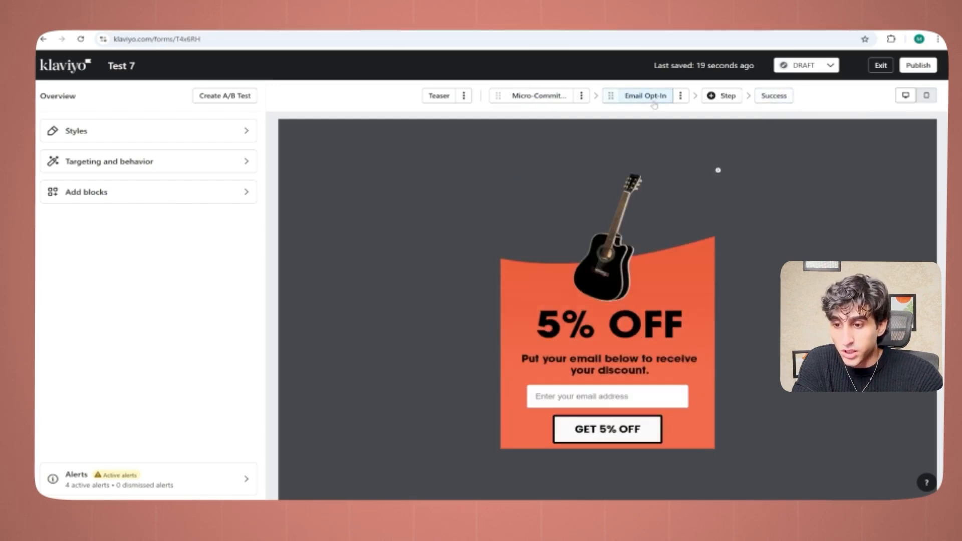
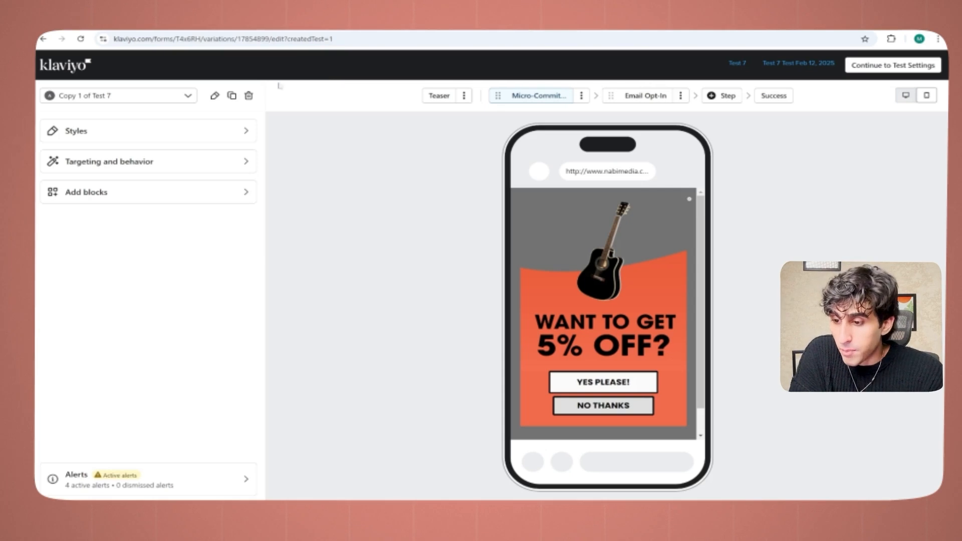
# Step: Check the A/B test's form variations, and view the Email Opt-In step of Copy 1 of Test 7
pyautogui.click(71, 94)
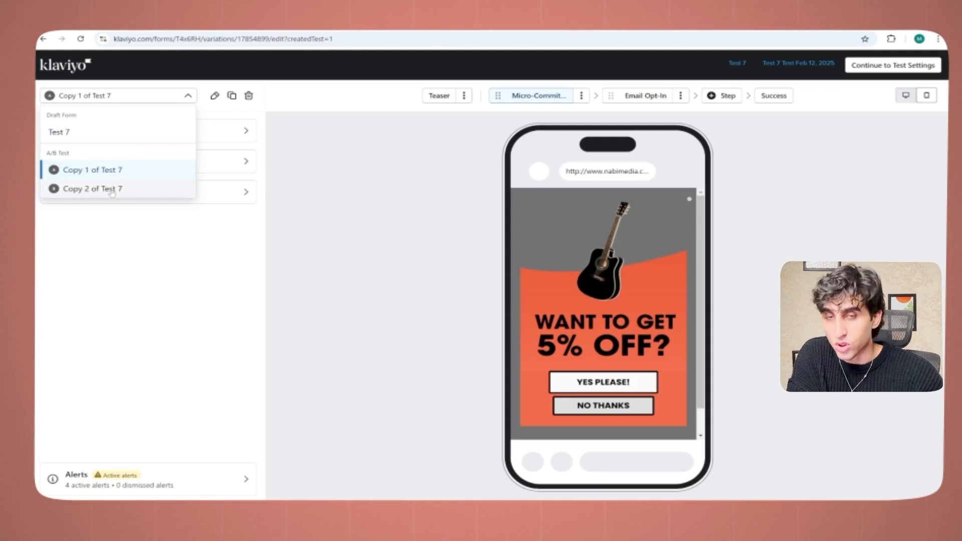
pyautogui.click(112, 193)
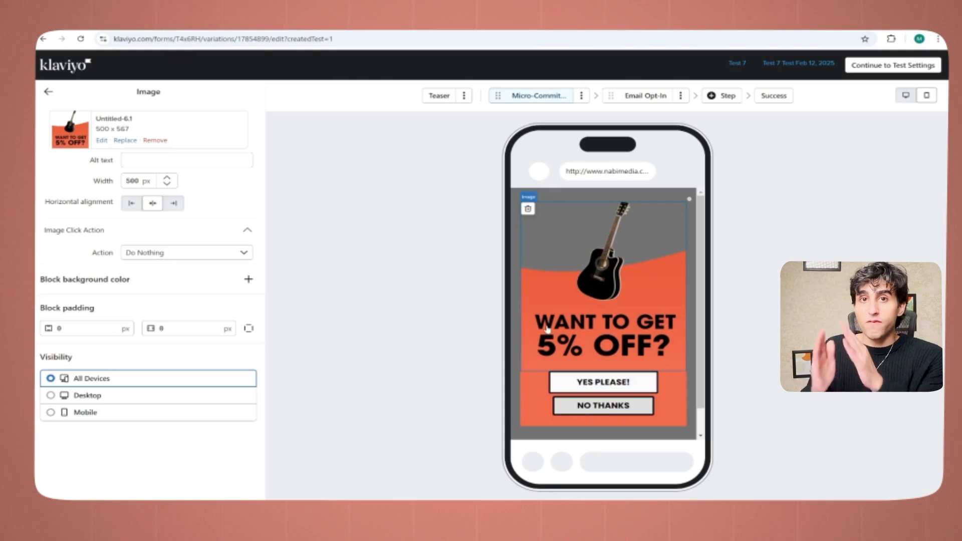
pyautogui.click(645, 96)
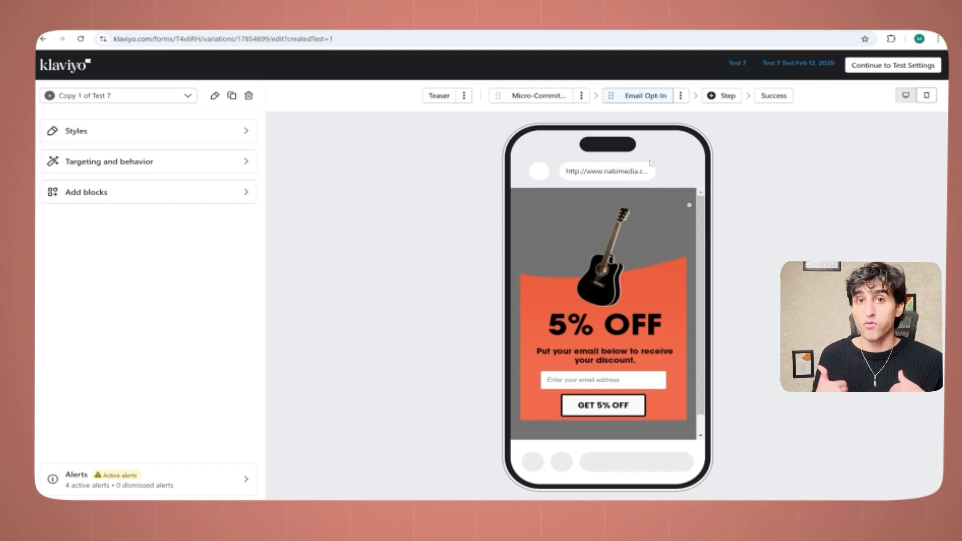
# Step: Switch to the A/B tests presentation in Gamma and read the Test #3 slide on regular versus full screen pop-ups
pyautogui.click(575, 332)
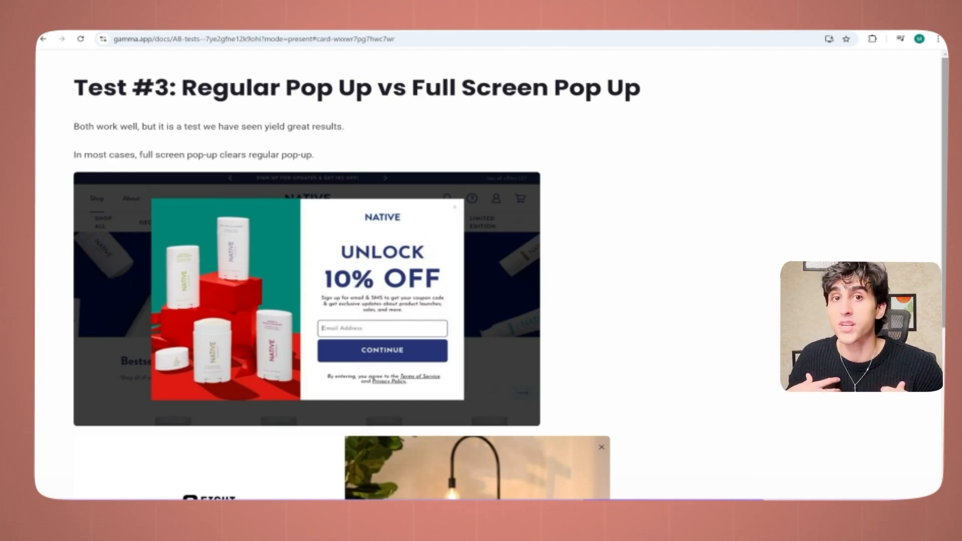
pyautogui.scroll(-5, 627, 365)
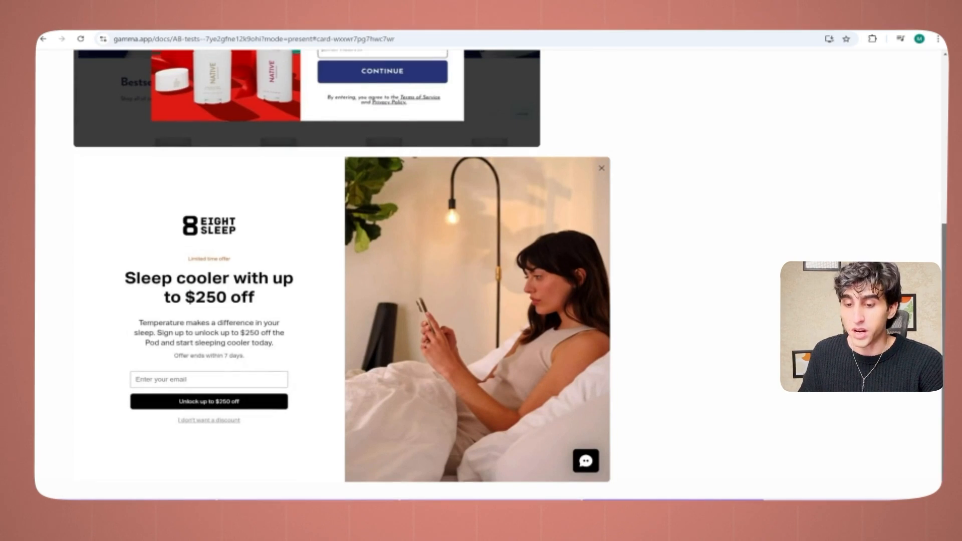
pyautogui.scroll(5, 627, 365)
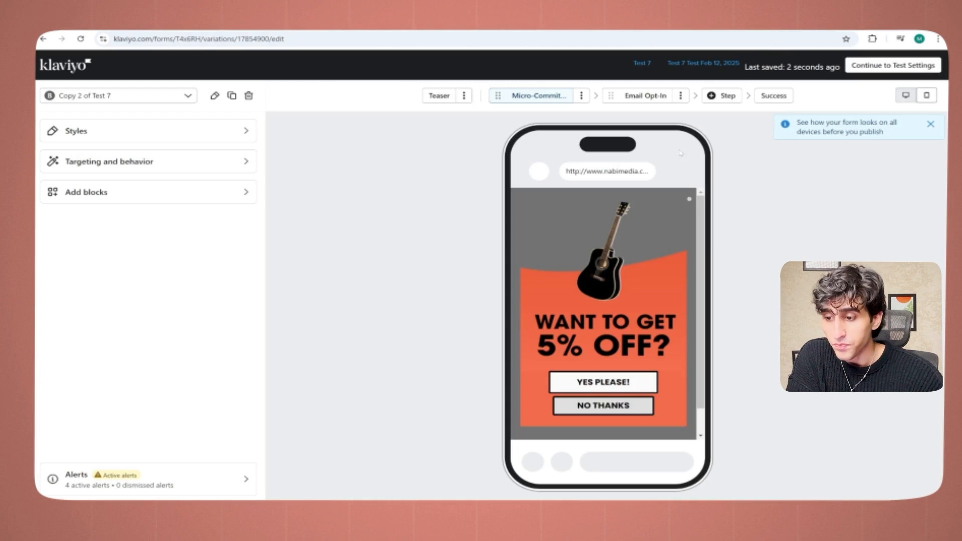
# Step: Back in Klaviyo, show Copy 2 of Test 7 in desktop preview and set the form to display on Desktop only
pyautogui.click(903, 96)
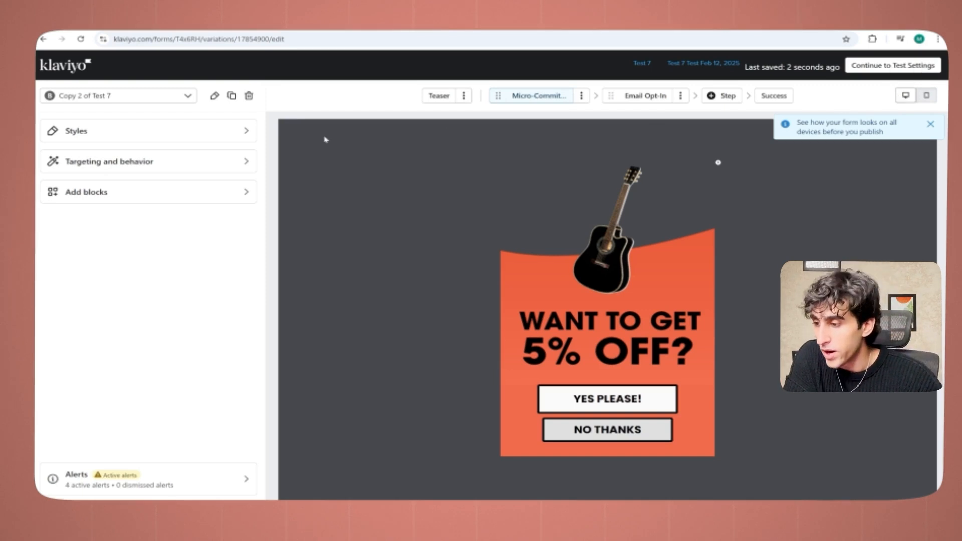
pyautogui.click(221, 160)
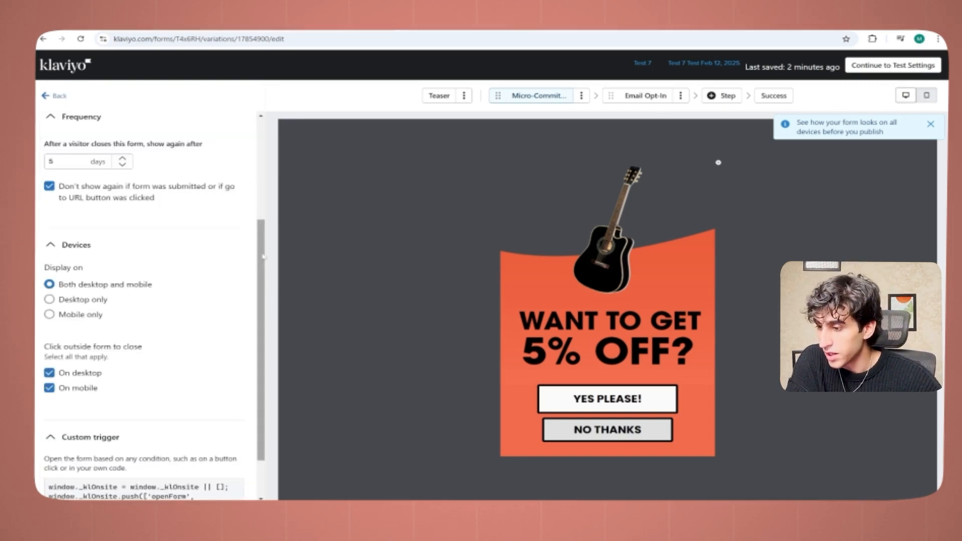
pyautogui.moveTo(266, 257)
pyautogui.mouseDown()
pyautogui.moveTo(265, 295)
pyautogui.moveTo(260, 170)
pyautogui.moveTo(260, 270)
pyautogui.mouseUp()
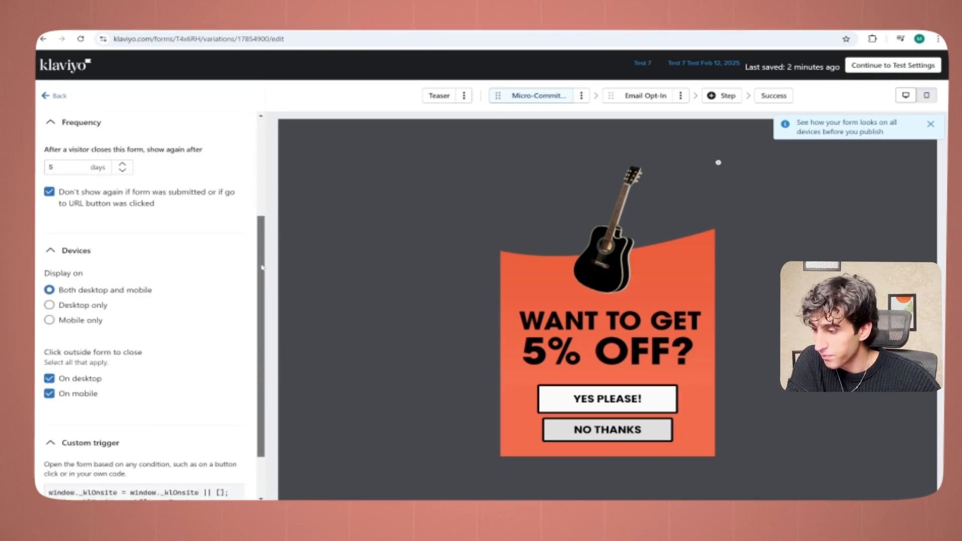
pyautogui.click(89, 310)
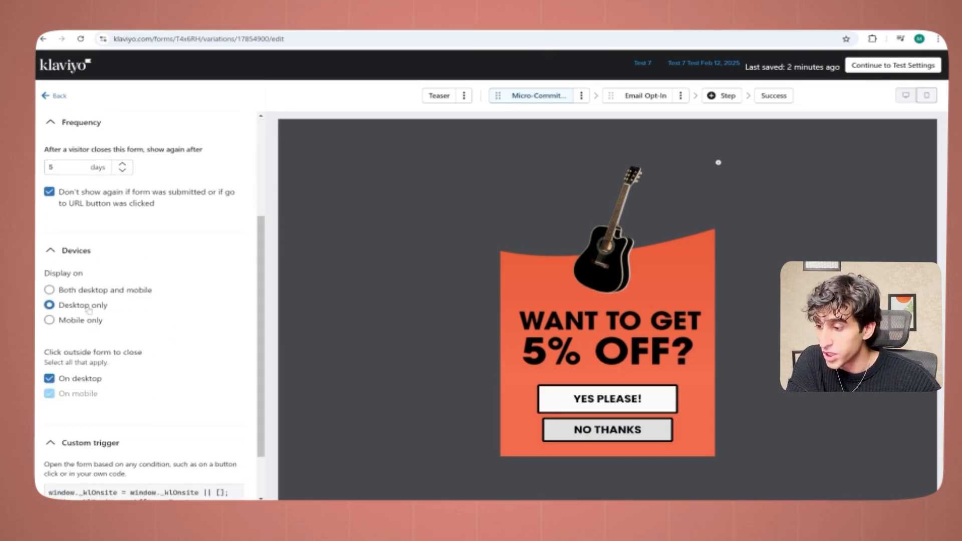
pyautogui.click(59, 96)
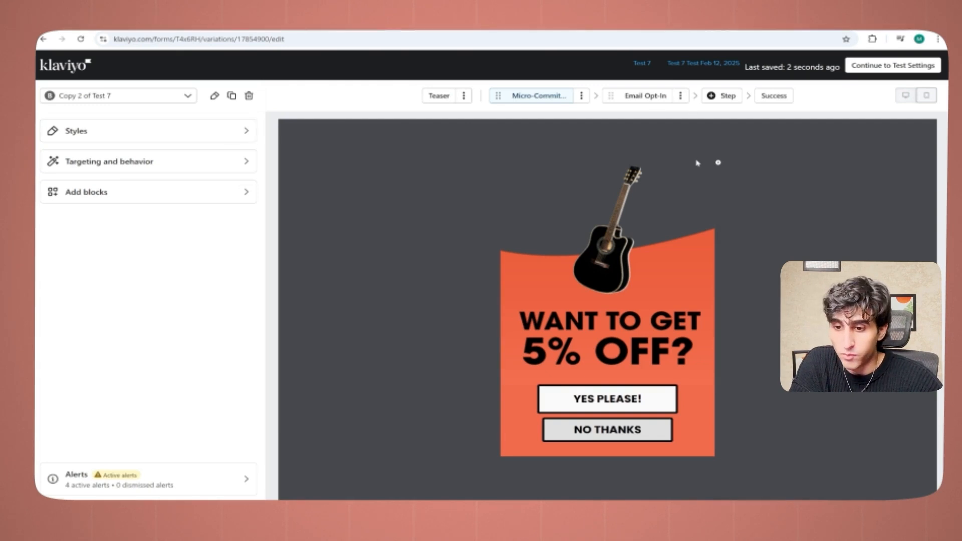
# Step: Change the form type of Copy 2 of Test 7 from a popup to Full page in its styles
pyautogui.click(253, 131)
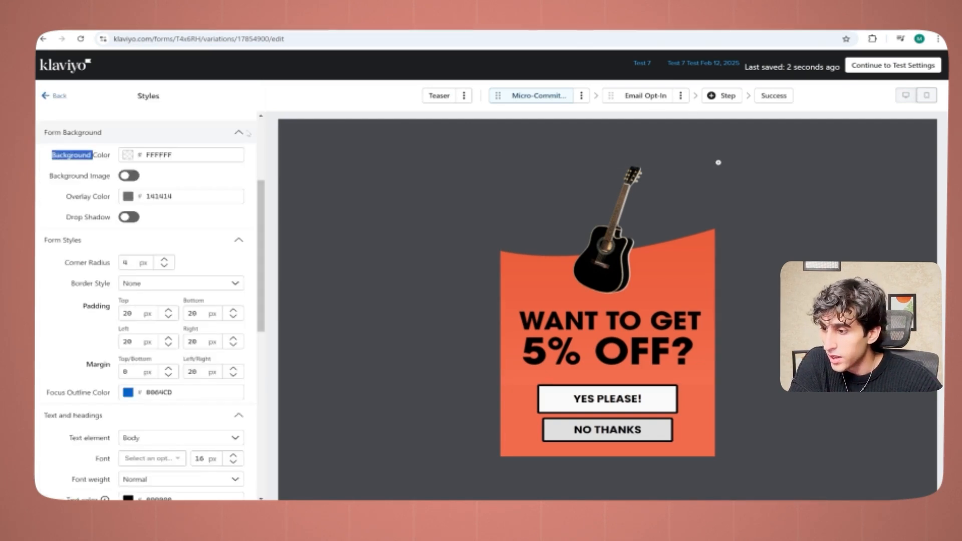
pyautogui.click(248, 134)
pyautogui.scroll(3, 256, 132)
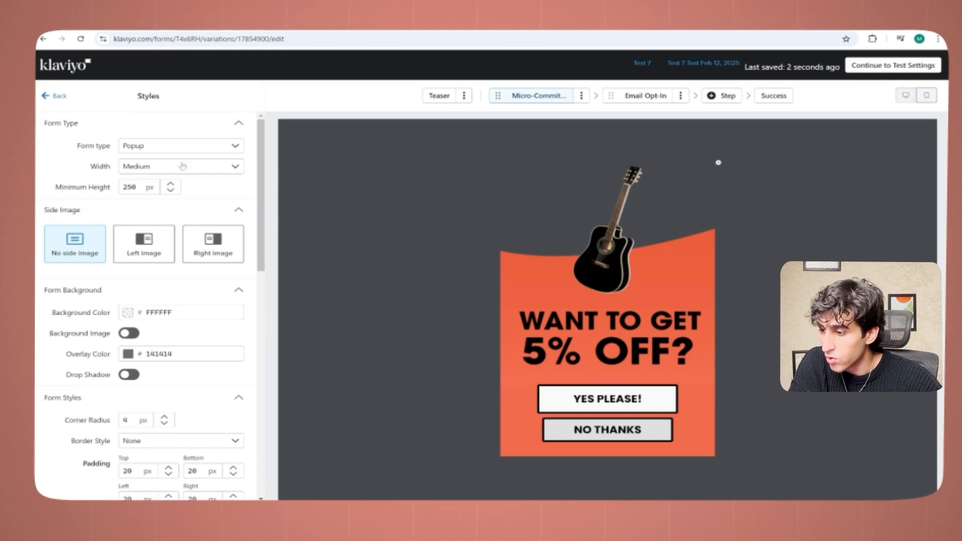
pyautogui.click(189, 145)
pyautogui.click(179, 214)
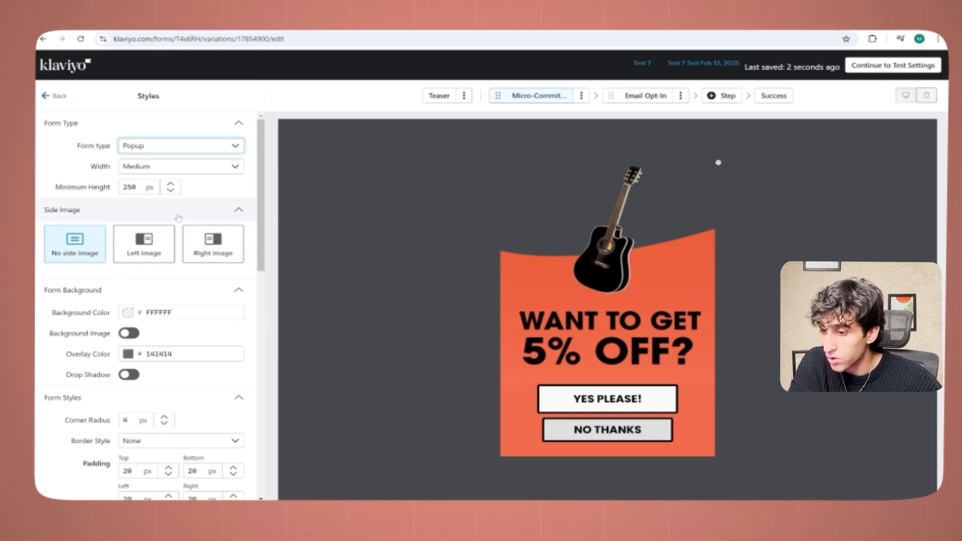
# Step: Review the full page layout and styles of the Email Opt-In step, and return to the micro-commitment step
pyautogui.rightClick(645, 95)
pyautogui.click(637, 96)
pyautogui.click(636, 95)
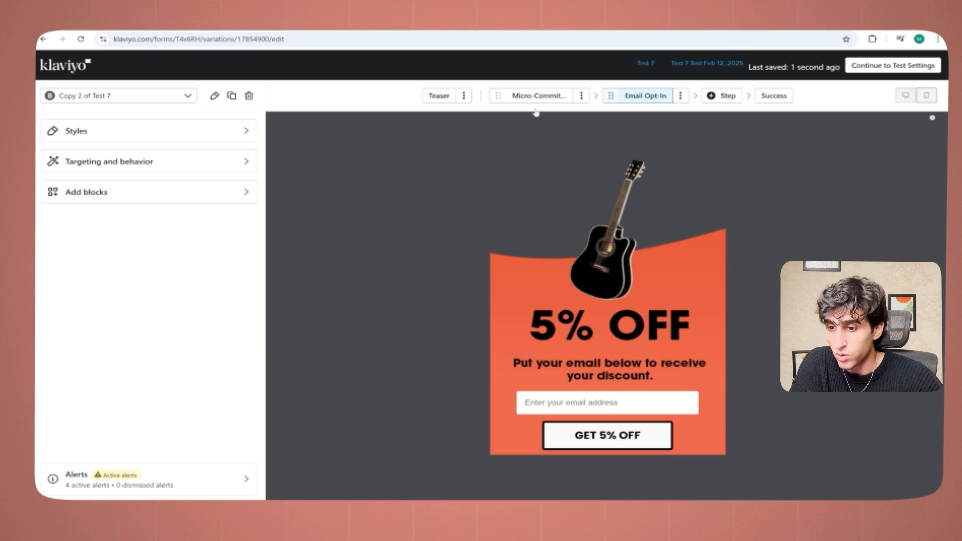
pyautogui.click(224, 138)
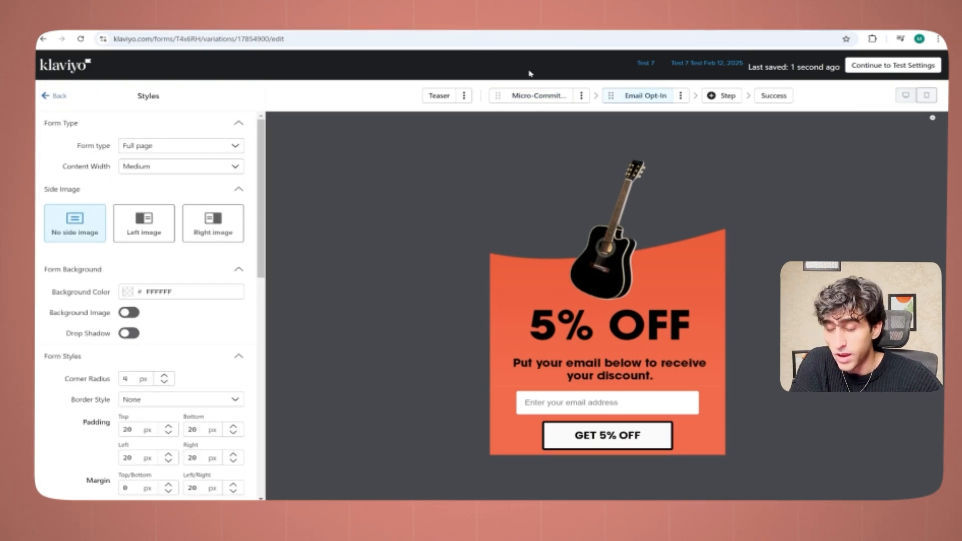
pyautogui.click(539, 96)
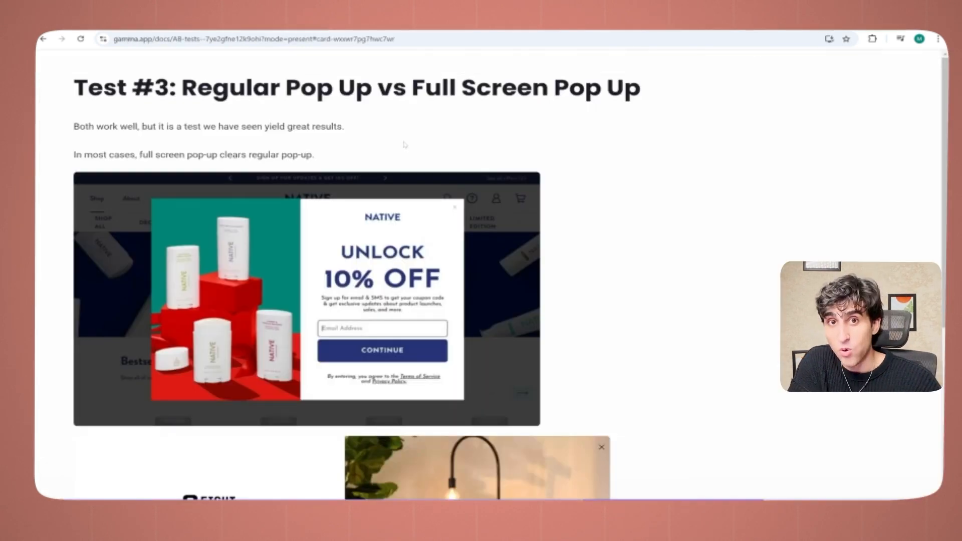
# Step: In the Gamma presentation, examine the Test #4: Pop Up Design Structure slide and enlarge its pop-up structure images
pyautogui.press('Right')
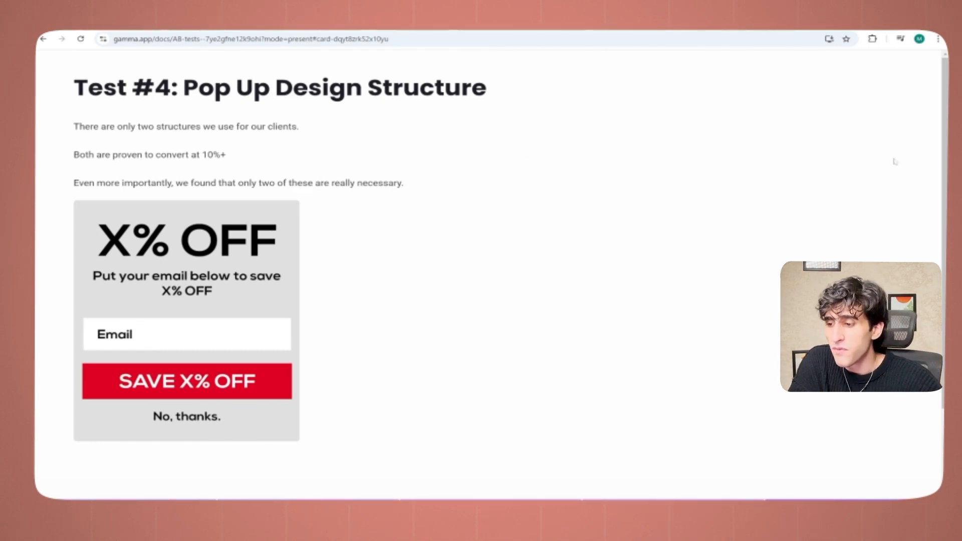
pyautogui.scroll(-2, 488, 270)
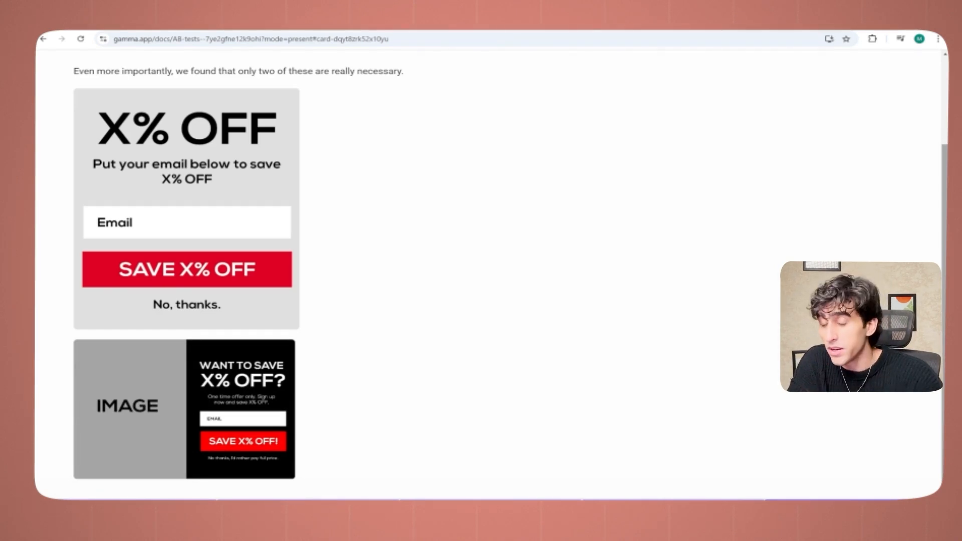
pyautogui.scroll(2, 489, 271)
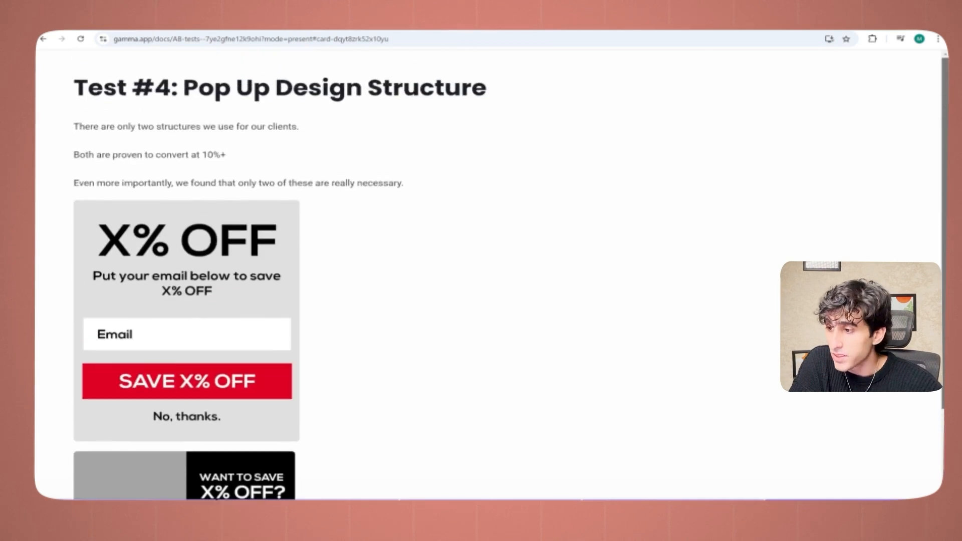
pyautogui.scroll(-2, 488, 270)
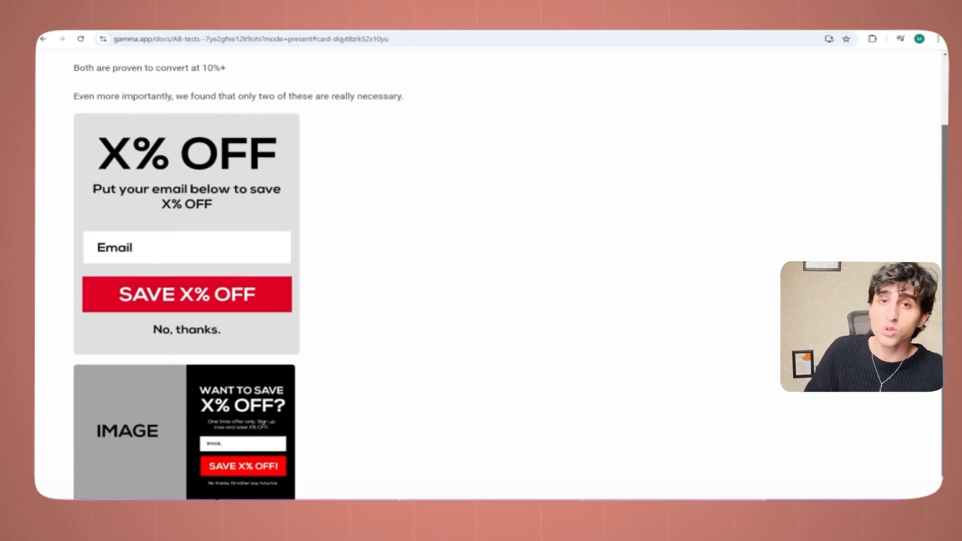
pyautogui.click(215, 276)
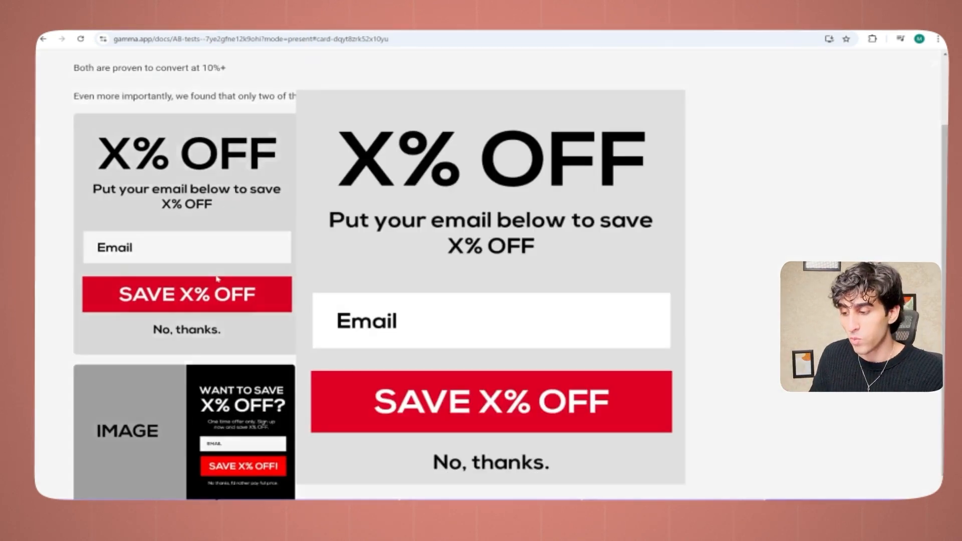
pyautogui.click(199, 397)
pyautogui.click(199, 397)
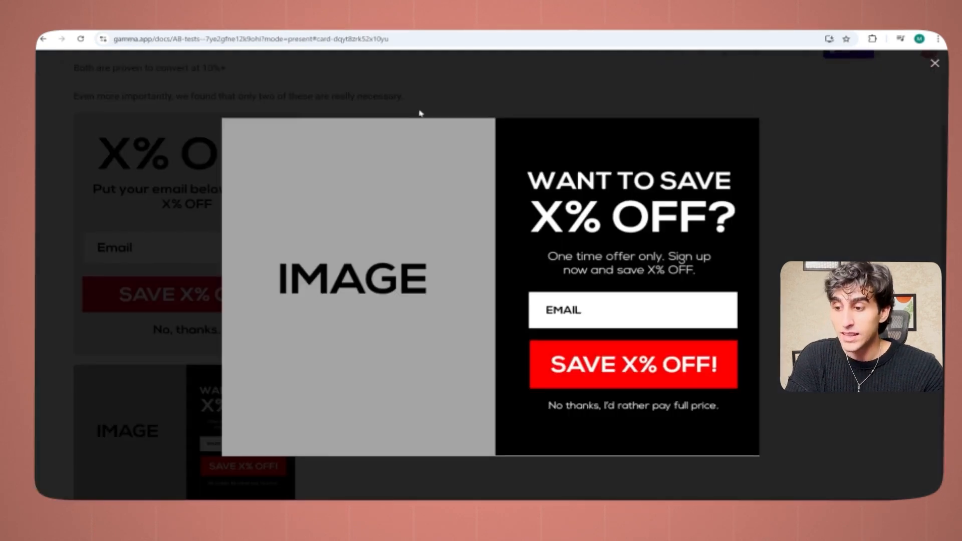
# Step: Go through the presentation's Test #1 Micro-Commitment and Test #2 offer comparison slides
pyautogui.click(424, 111)
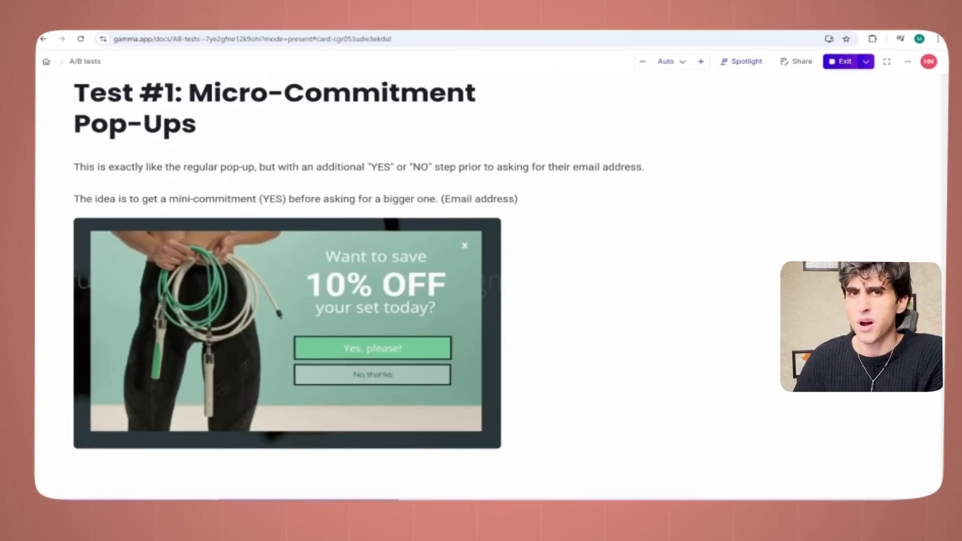
pyautogui.press('Right')
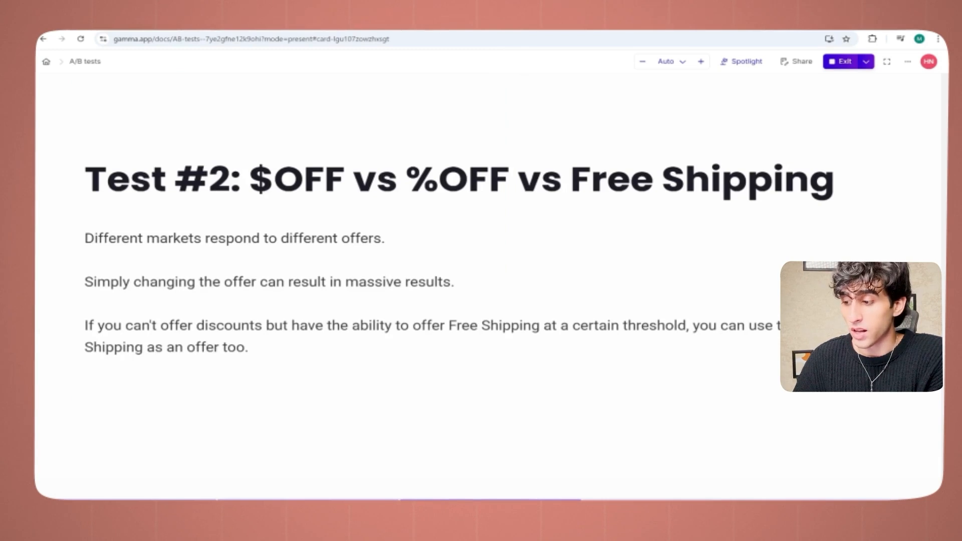
pyautogui.press('Left')
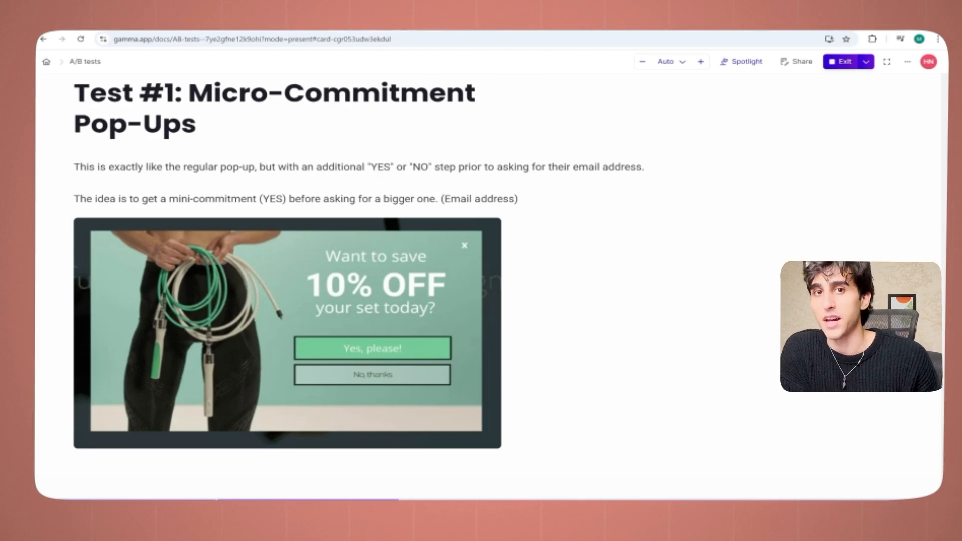
pyautogui.press('Right')
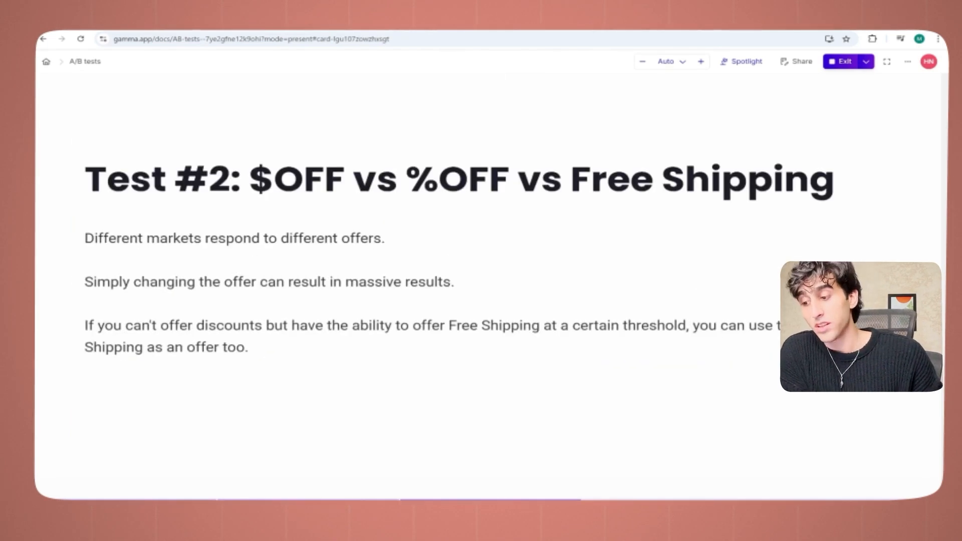
pyautogui.press('Right')
pyautogui.press('Right')
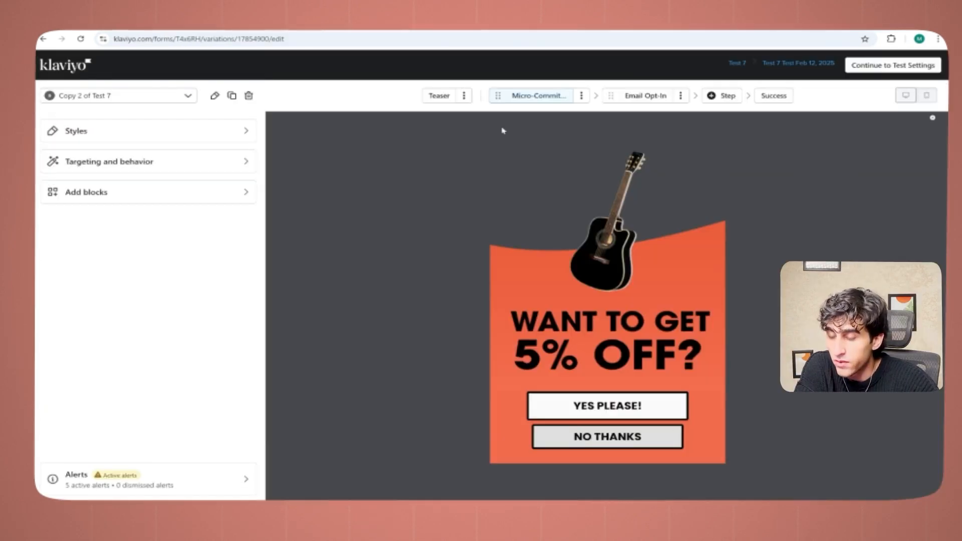
# Step: In Klaviyo, set Copy 2 of Test 7 to show again 10 days after a visitor closes the form
pyautogui.click(168, 166)
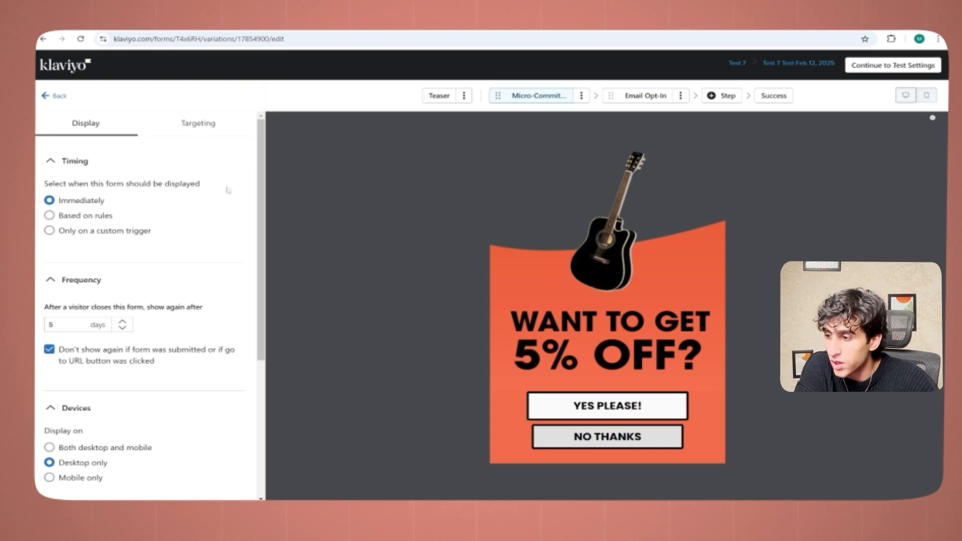
pyautogui.scroll(-3, 259, 259)
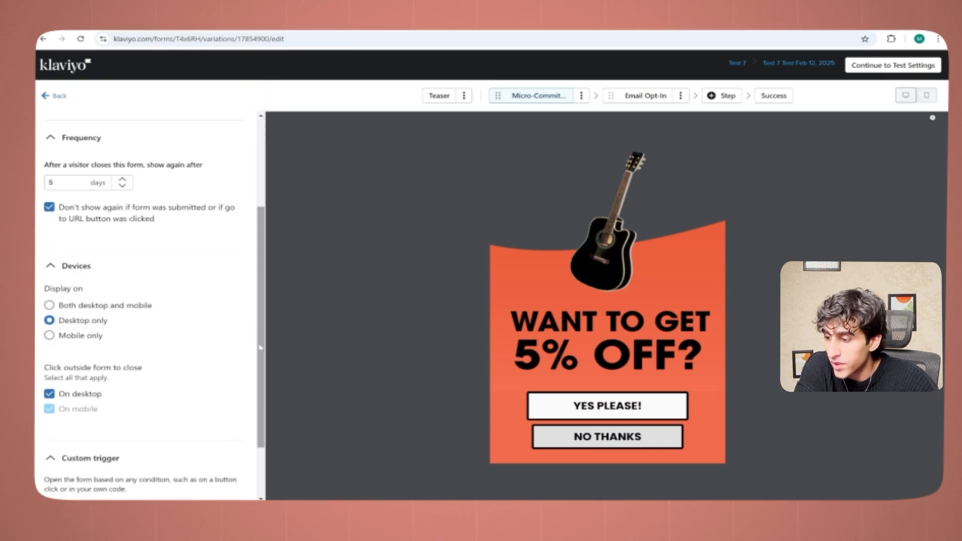
pyautogui.click(75, 341)
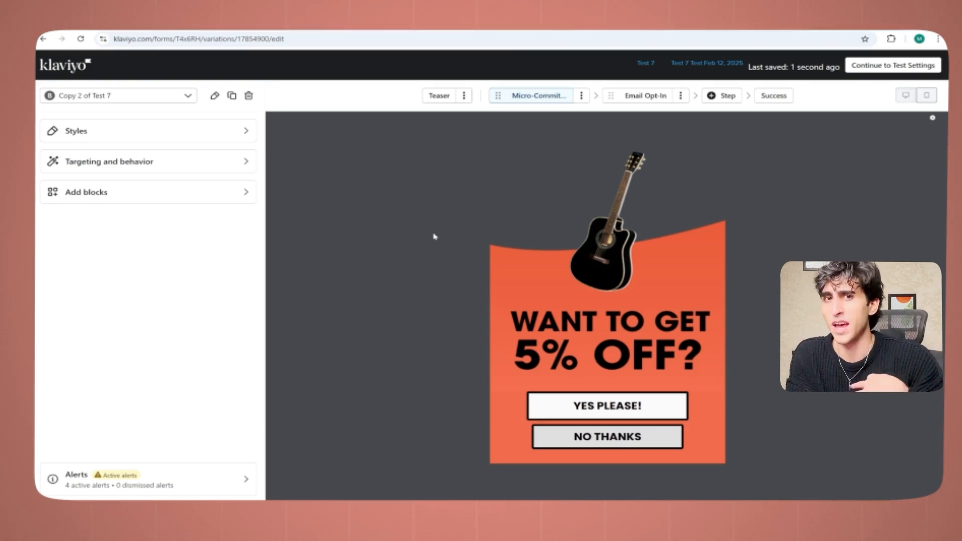
# Step: In Copy 2's targeting and behavior settings, set the form's display timing to Based on rules
pyautogui.click(109, 161)
pyautogui.click(88, 200)
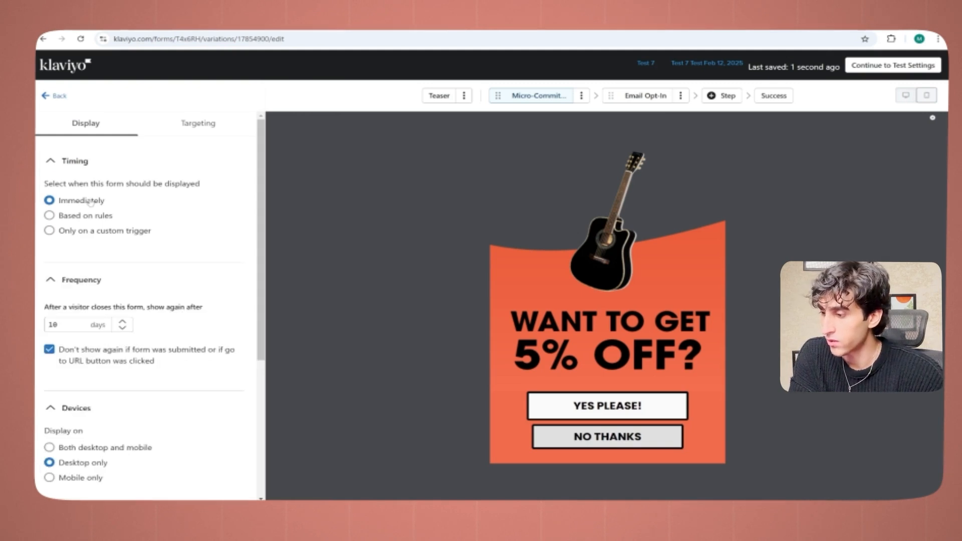
pyautogui.click(84, 216)
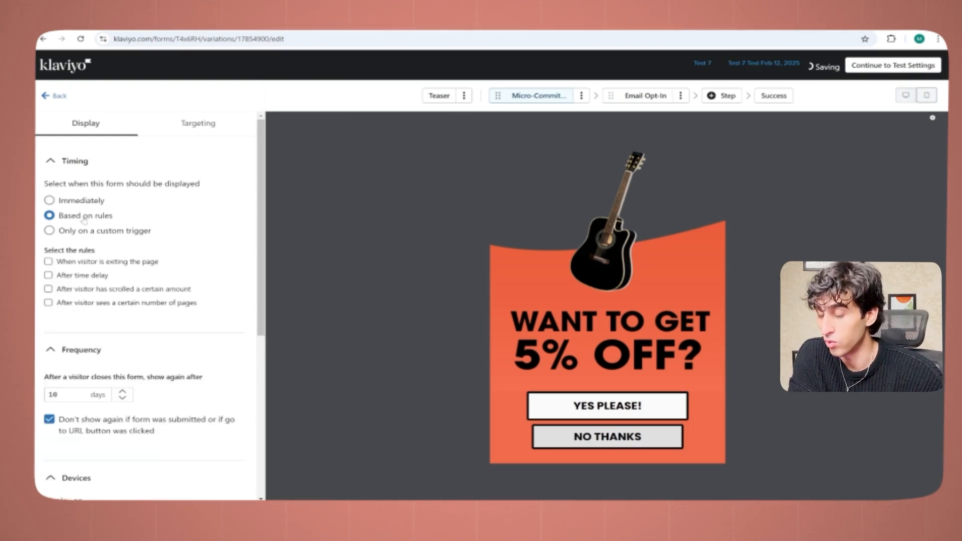
pyautogui.click(87, 203)
pyautogui.click(87, 203)
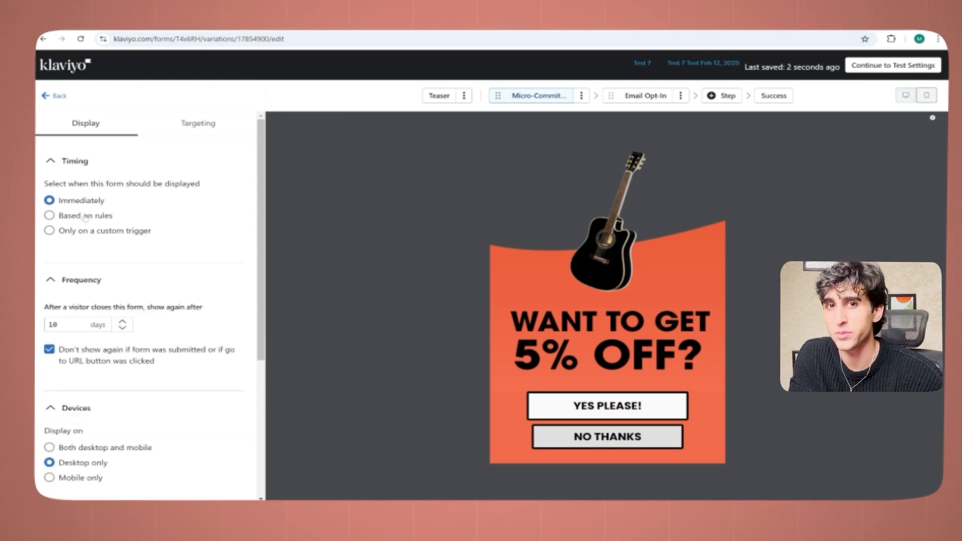
pyautogui.click(85, 218)
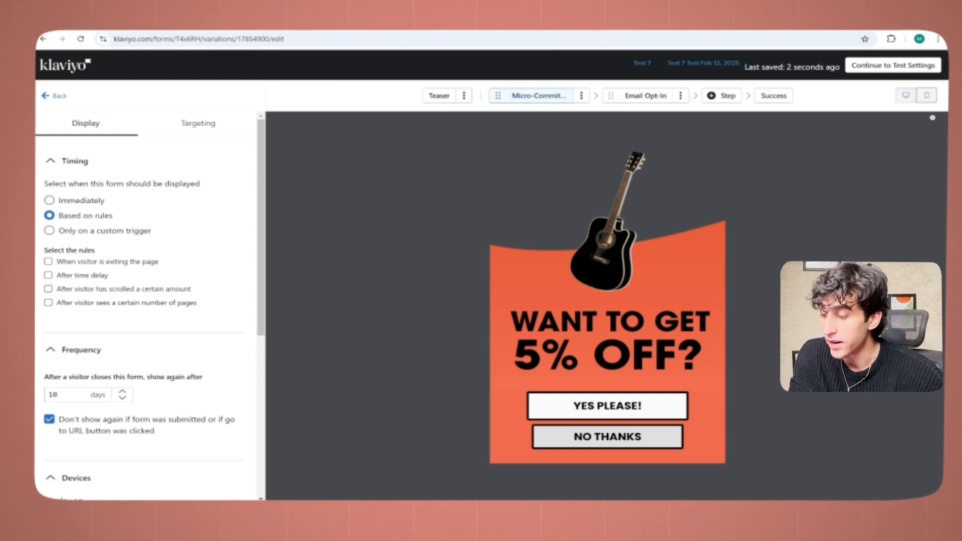
# Step: Try the exit-page and time delay display rules, leaving only After time delay enabled
pyautogui.click(81, 276)
pyautogui.click(81, 277)
pyautogui.click(89, 262)
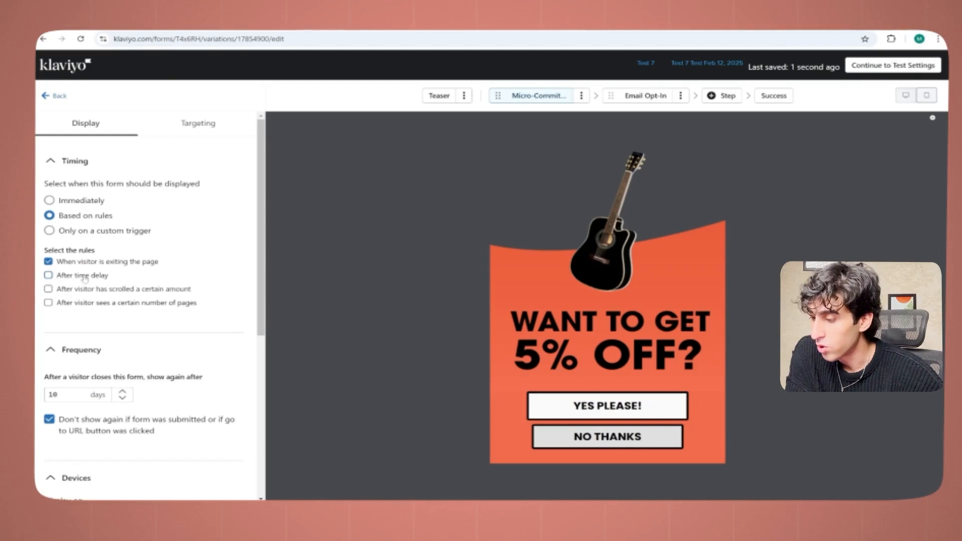
pyautogui.click(84, 276)
pyautogui.click(48, 261)
# Step: Set the time delay rule to show the form after 10 seconds
pyautogui.click(63, 301)
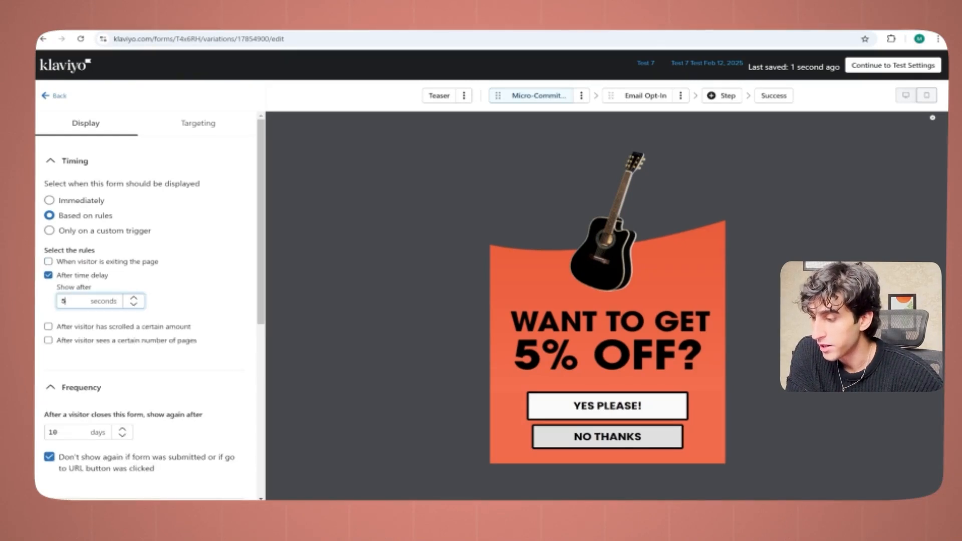
pyautogui.press('BackSpace')
pyautogui.write('7')
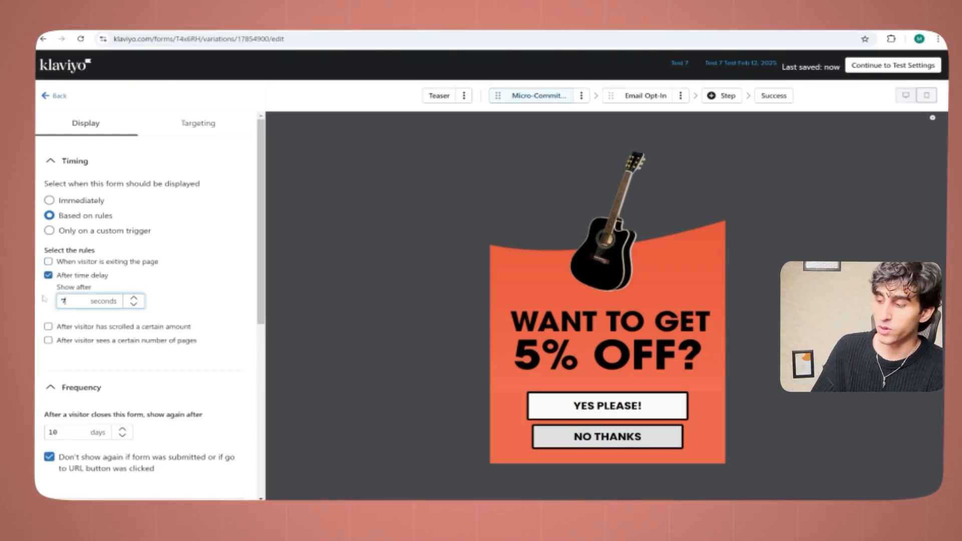
pyautogui.press('BackSpace')
pyautogui.write('10')
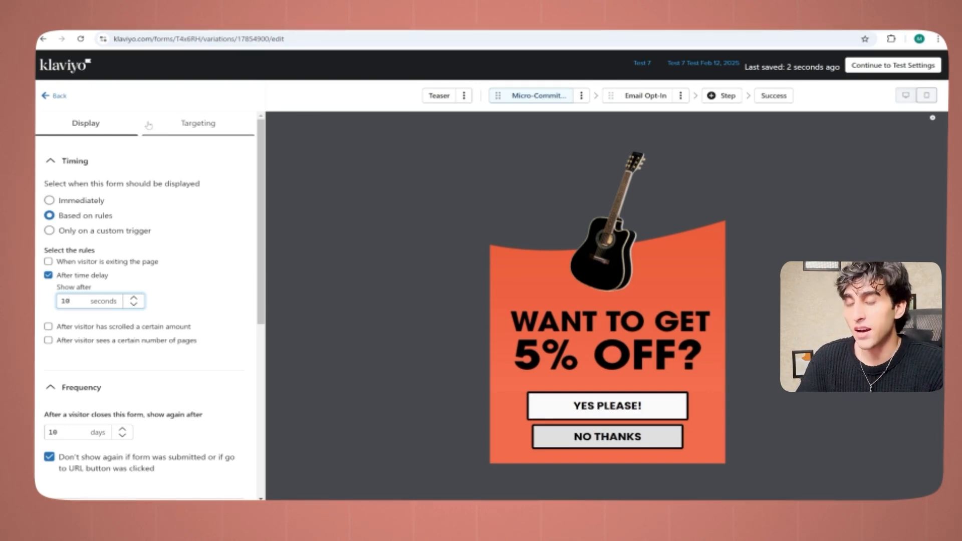
# Step: Try a 5-day interval for showing the form again after closing, and restore it to 10 days
pyautogui.moveTo(261, 217); pyautogui.dragTo(263, 296)
pyautogui.moveTo(67, 283); pyautogui.dragTo(36, 294)
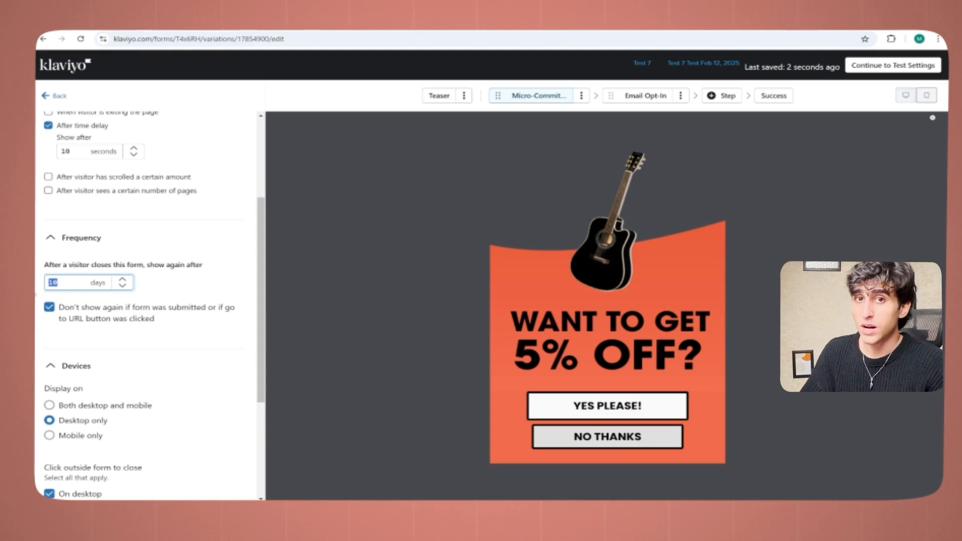
pyautogui.write('6')
pyautogui.press('BackSpace')
pyautogui.write('5')
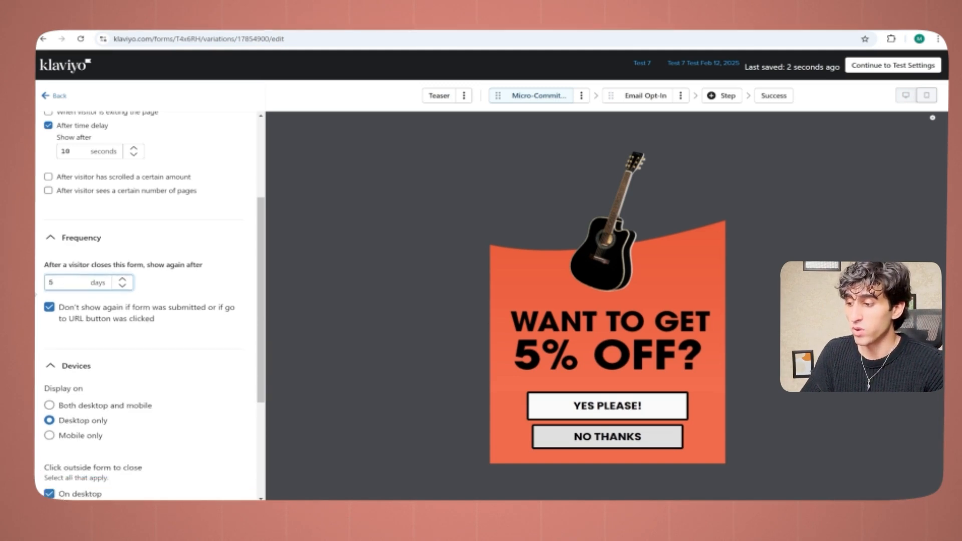
pyautogui.press('BackSpace')
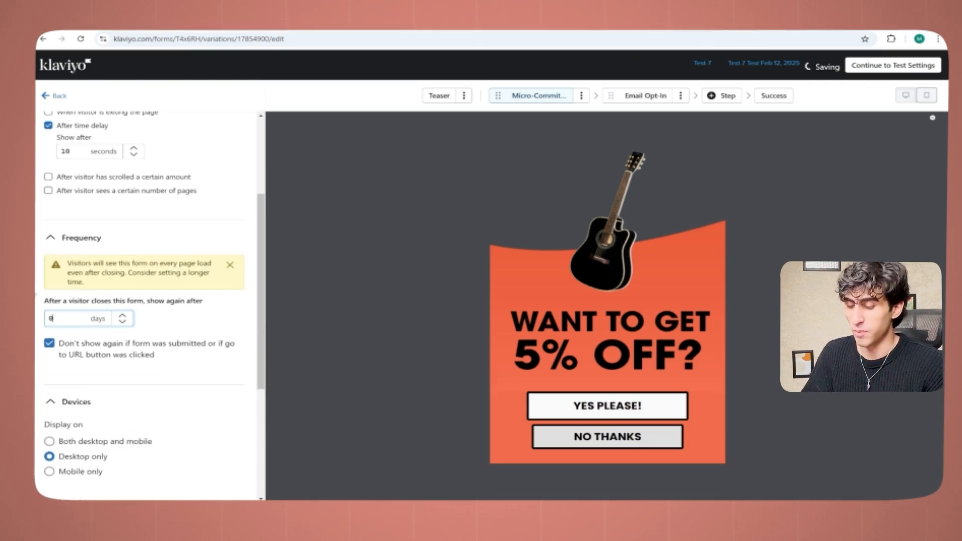
pyautogui.write('10')
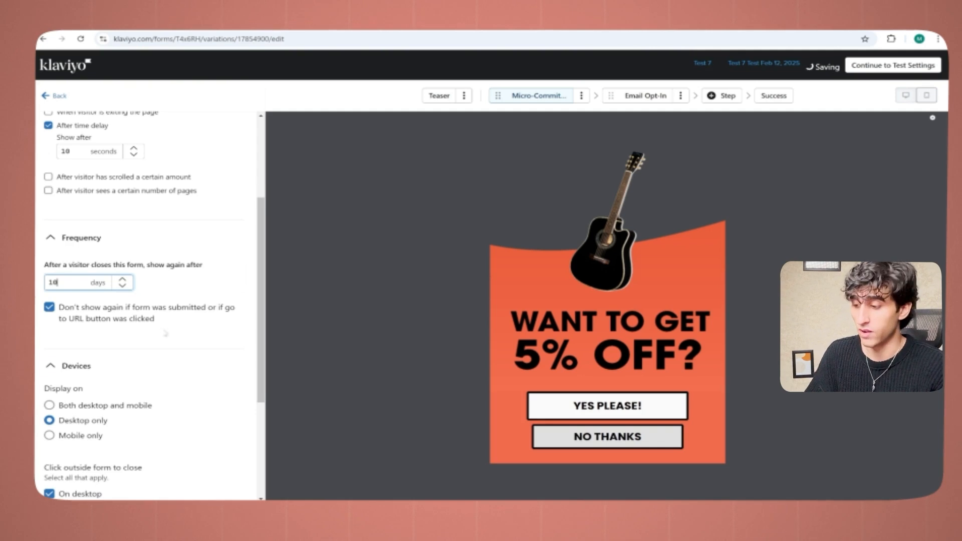
# Step: Review the form's device display settings and the visitor options offered in its targeting settings
pyautogui.scroll(-2, 259, 375)
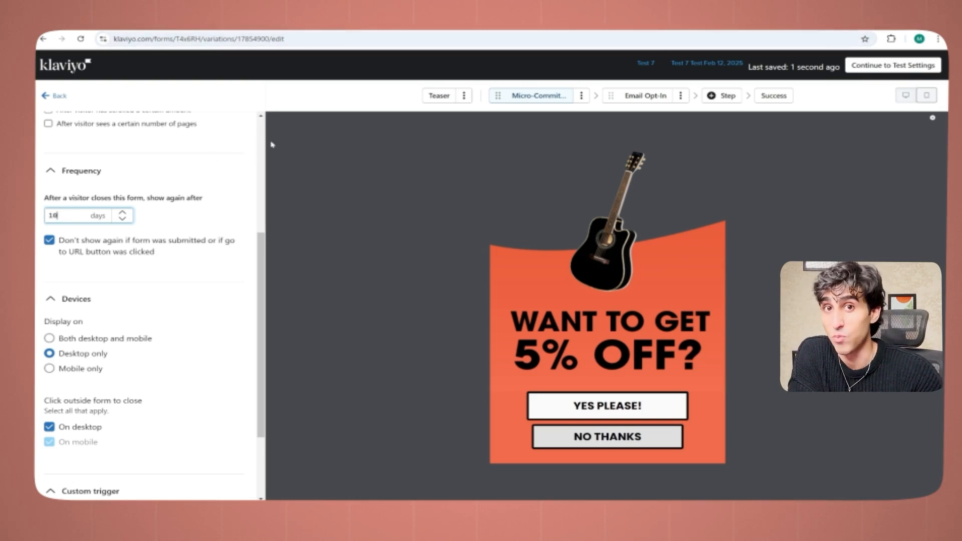
pyautogui.scroll(5, 263, 143)
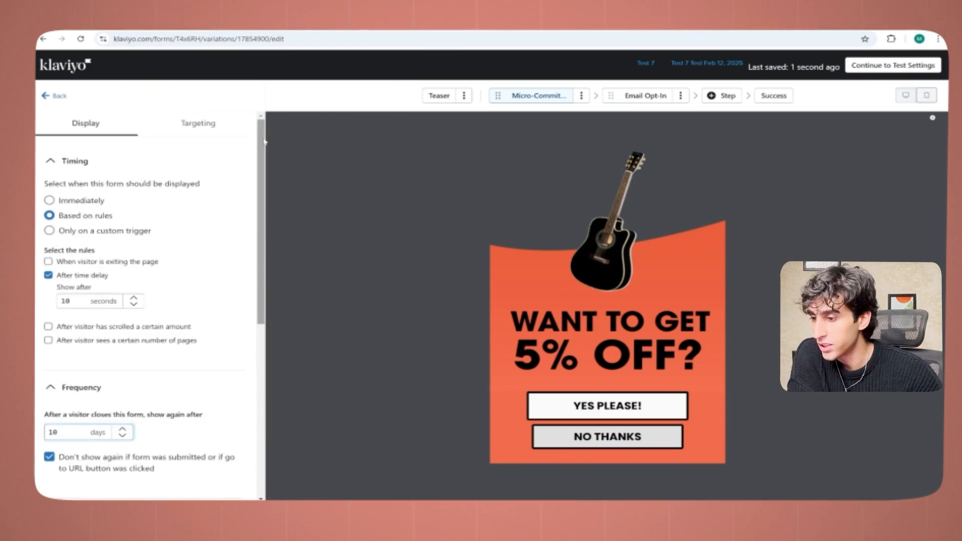
pyautogui.click(212, 131)
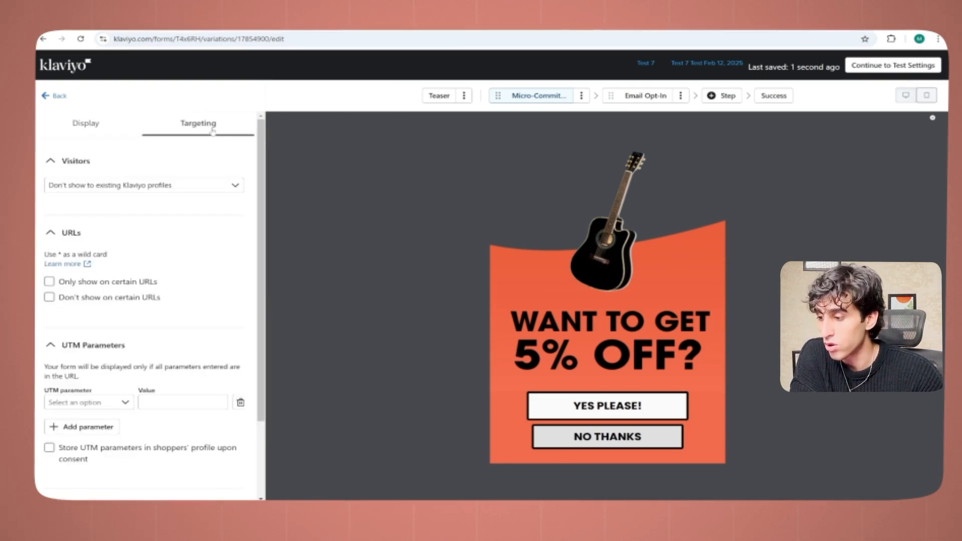
pyautogui.click(196, 185)
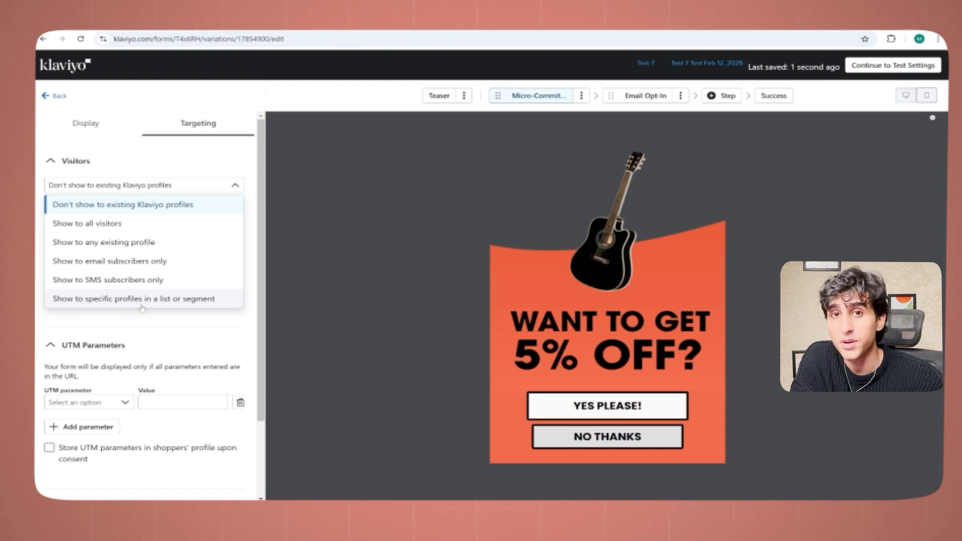
pyautogui.click(348, 246)
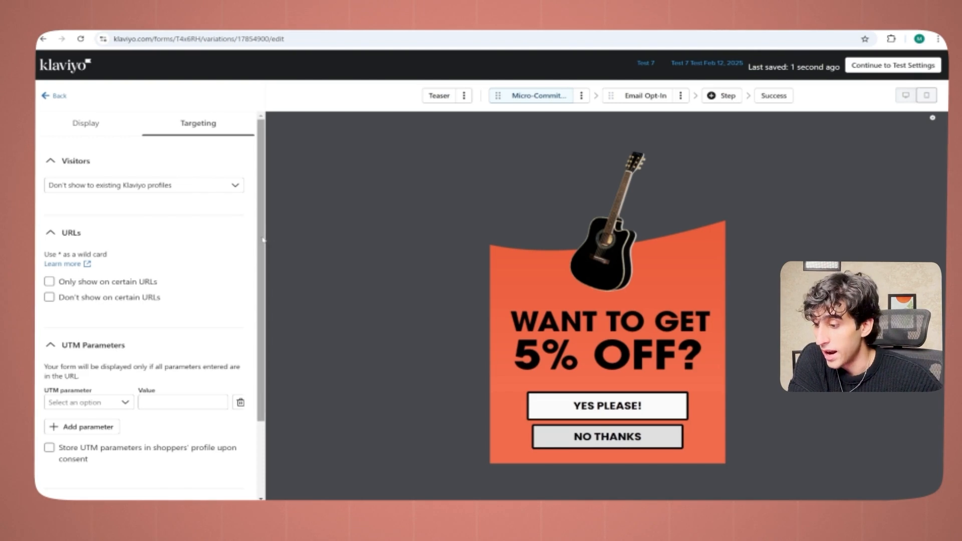
# Step: Try the option to not show the form on certain URLs, and switch it back off
pyautogui.scroll(-2, 262, 271)
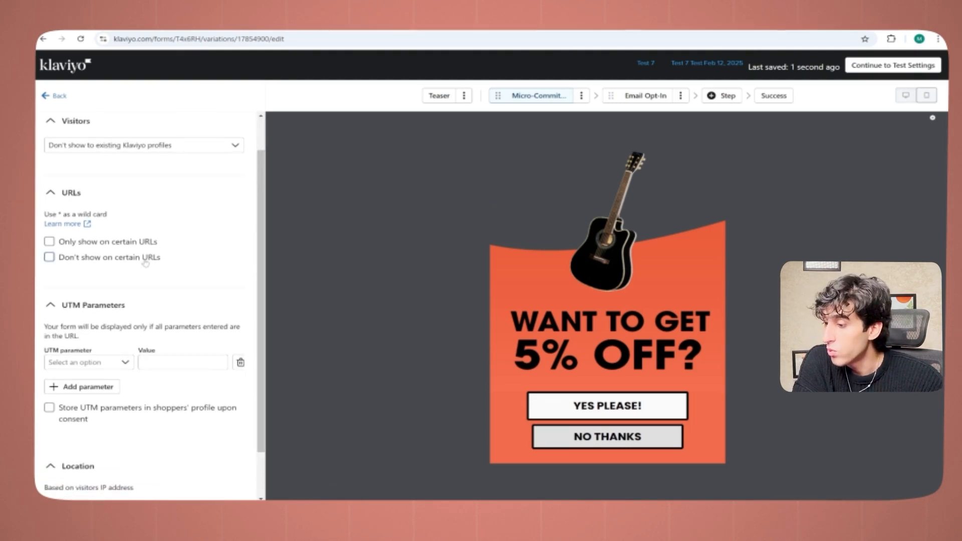
pyautogui.click(146, 261)
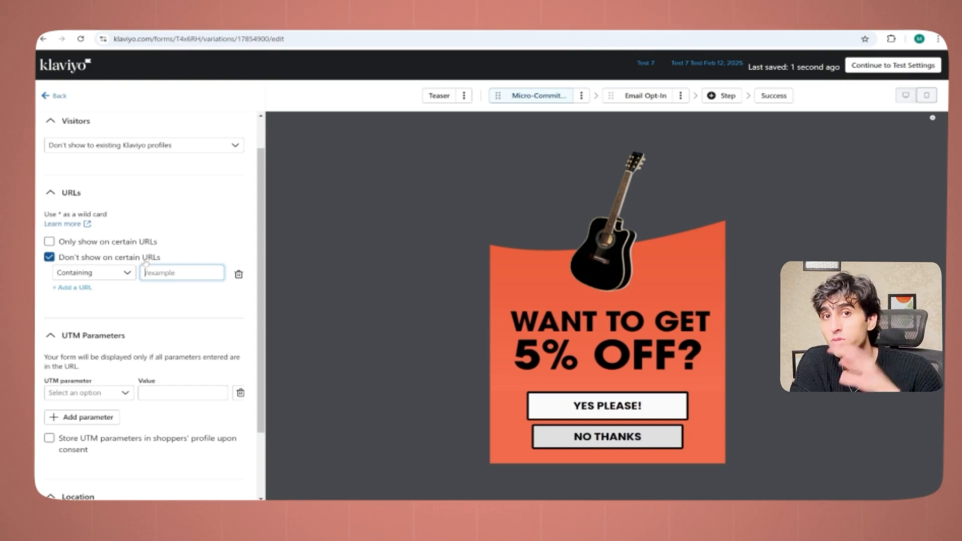
pyautogui.click(71, 259)
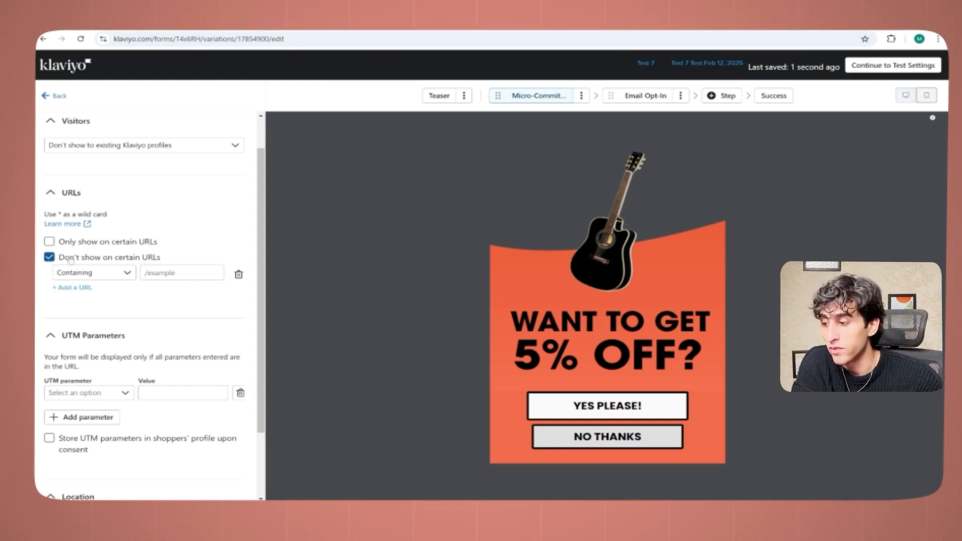
pyautogui.click(71, 261)
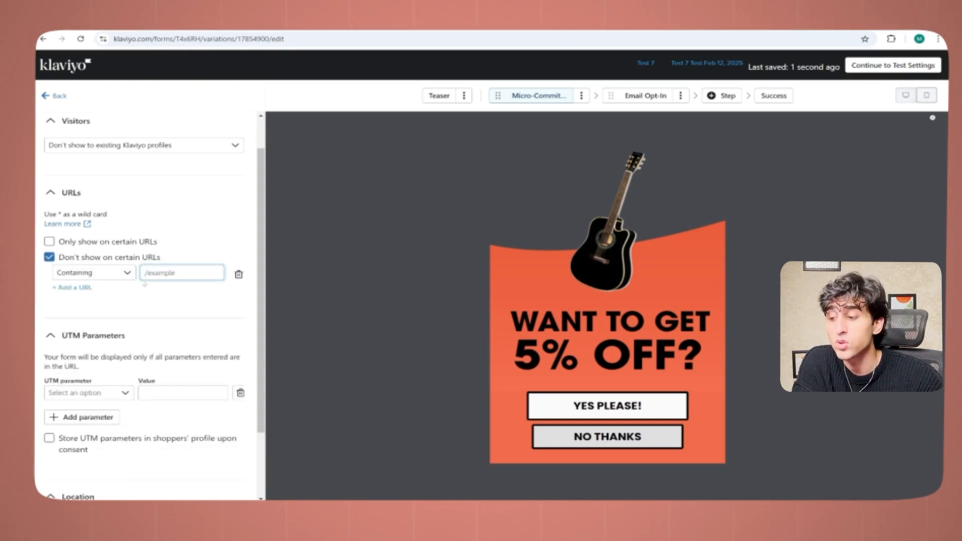
pyautogui.click(82, 261)
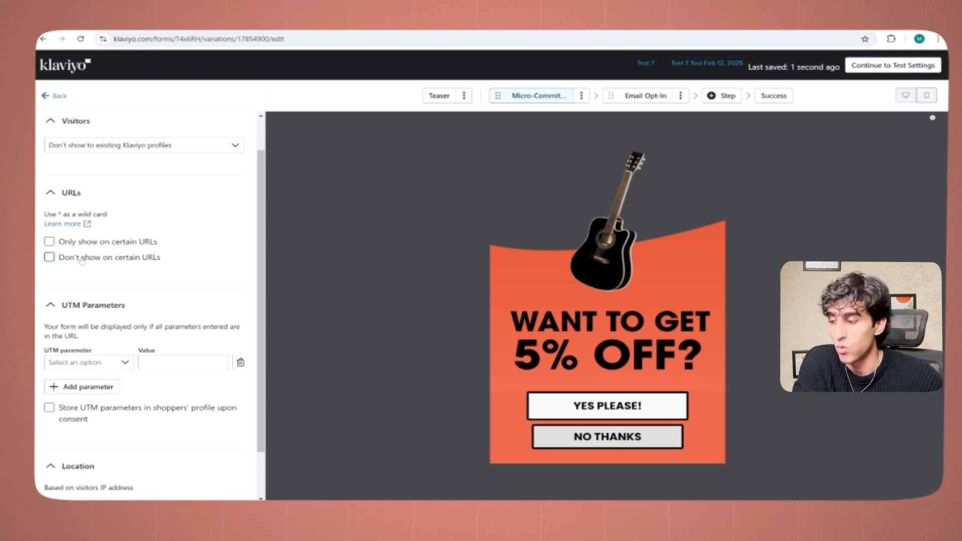
pyautogui.scroll(-1, 263, 305)
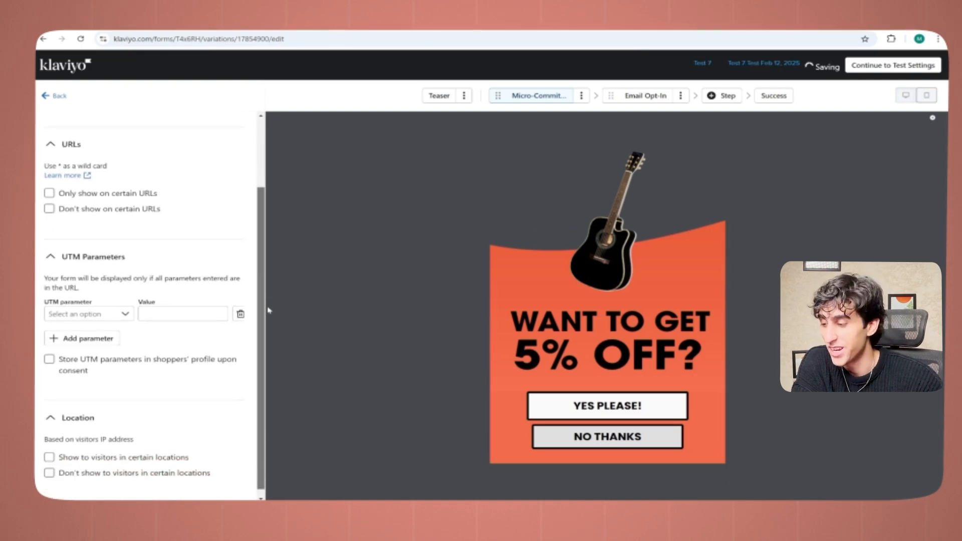